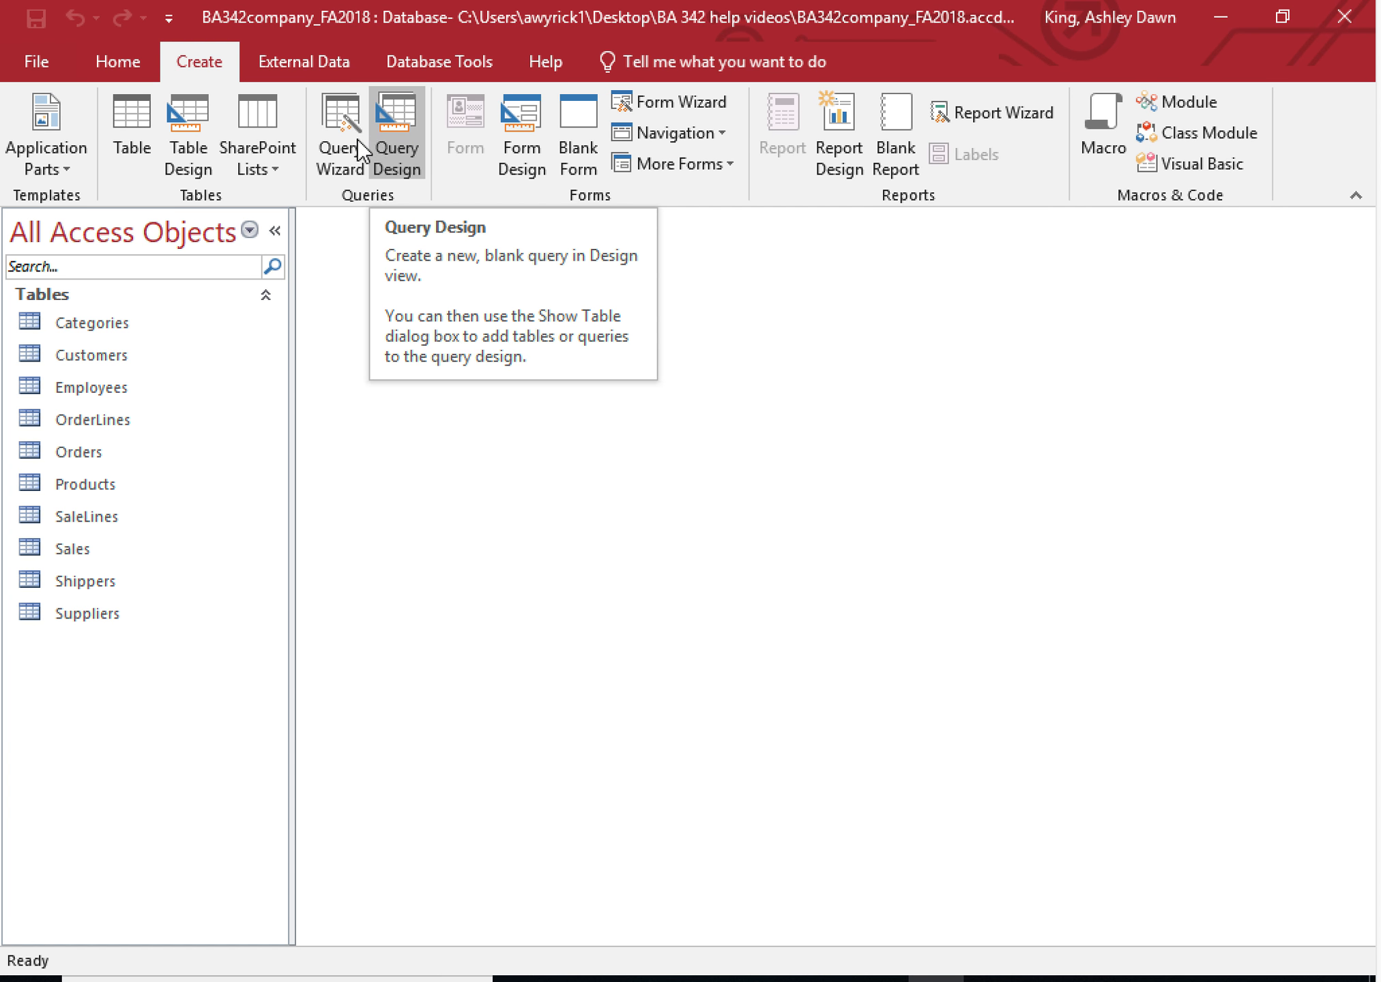
- Create a new query in Design view with the Sales table as its source and enlarge the table's field list
{"action": "left_click", "coordinate": [394, 149]}
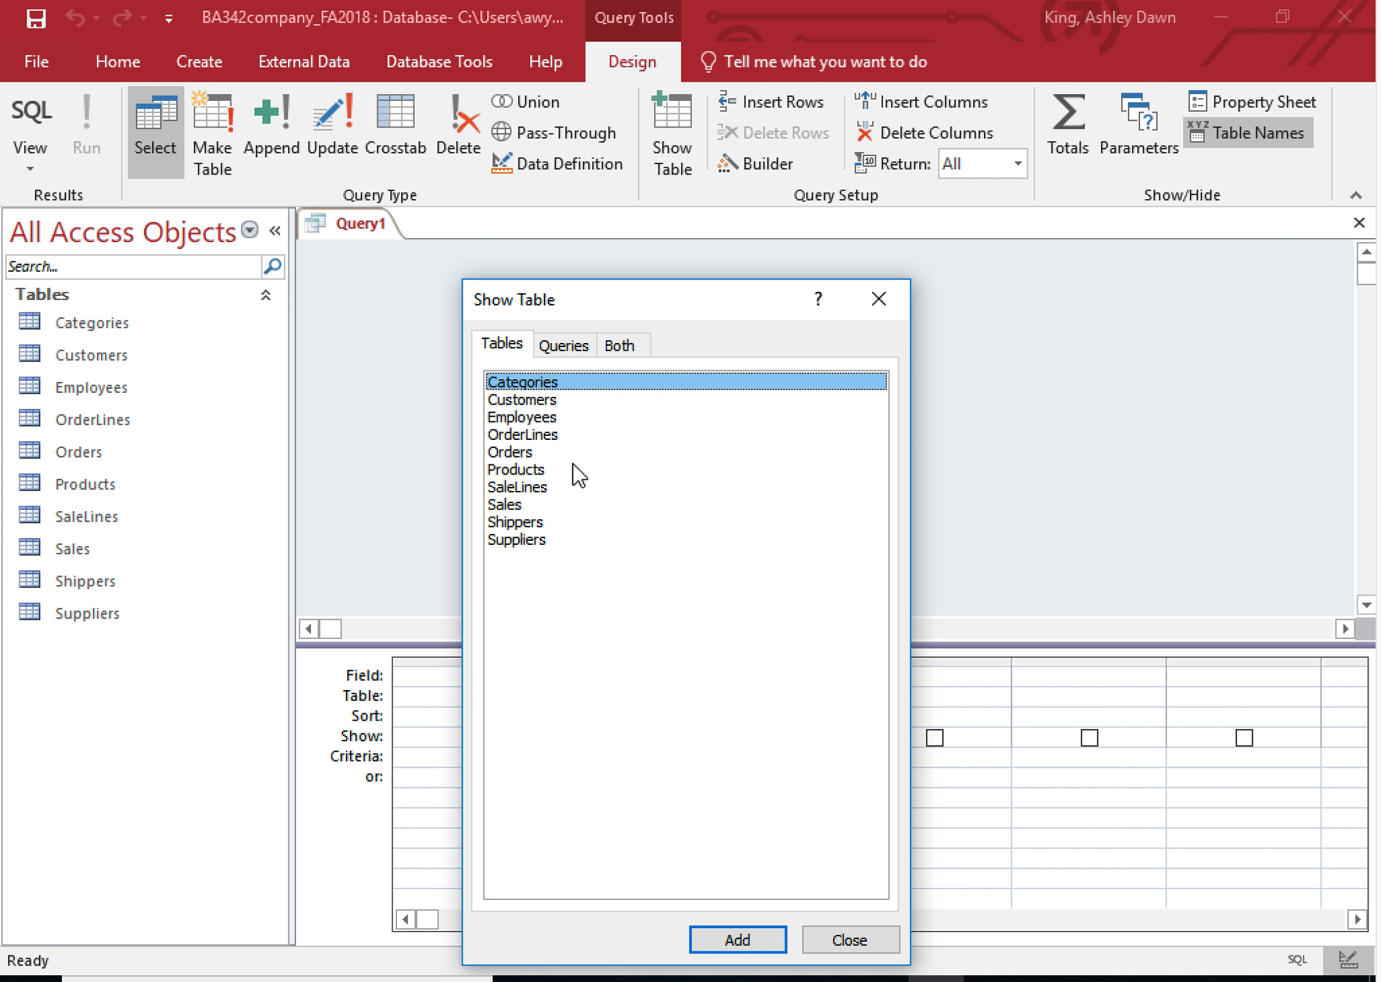
{"action": "double_click", "coordinate": [508, 506]}
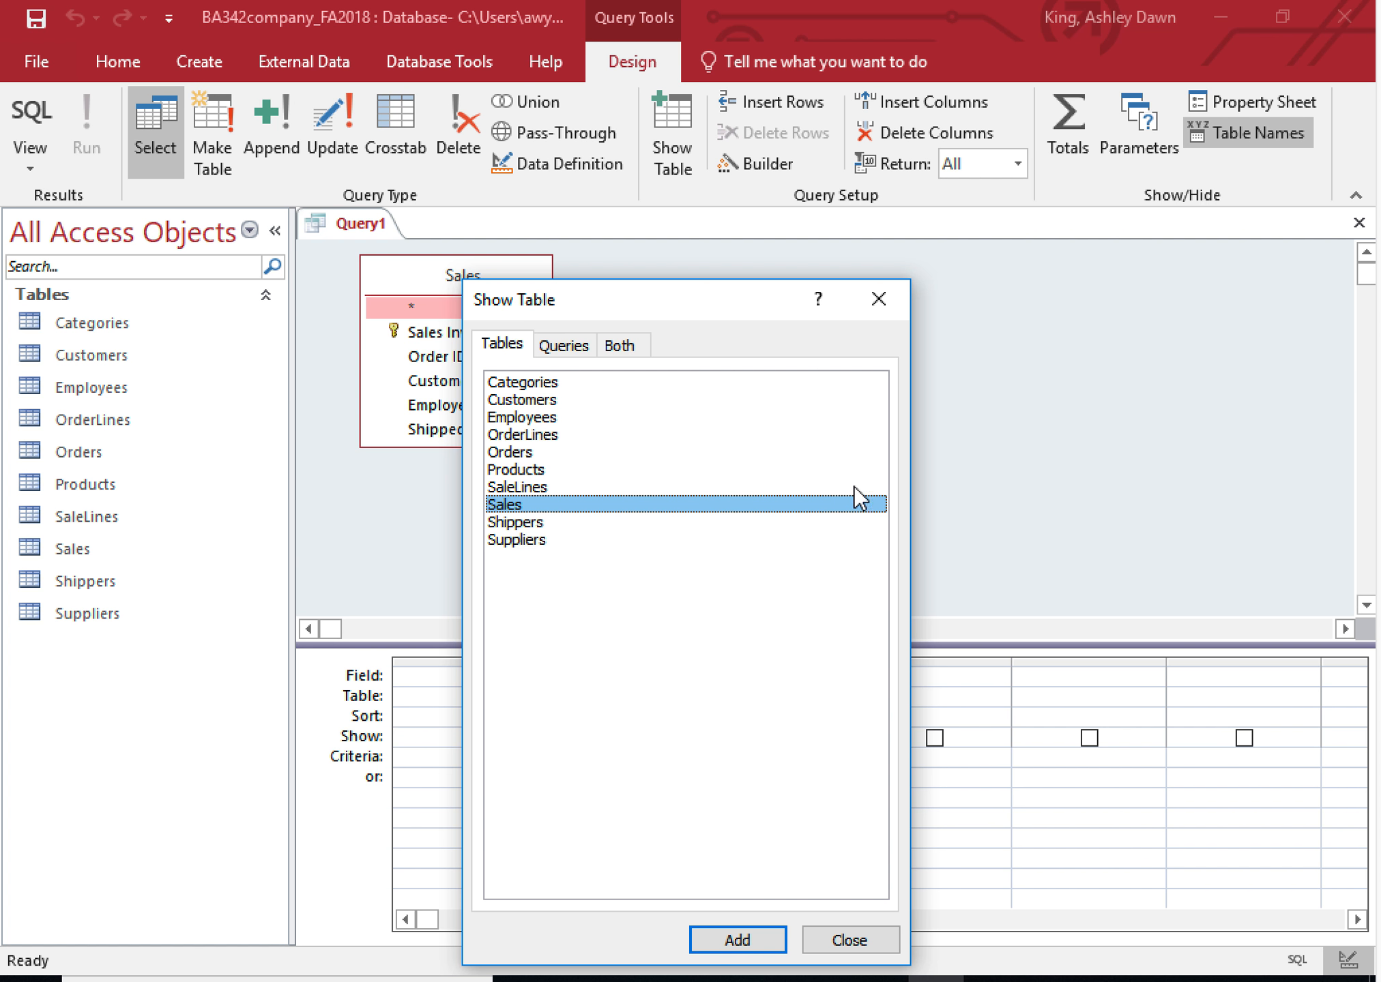
{"action": "left_click", "coordinate": [879, 298]}
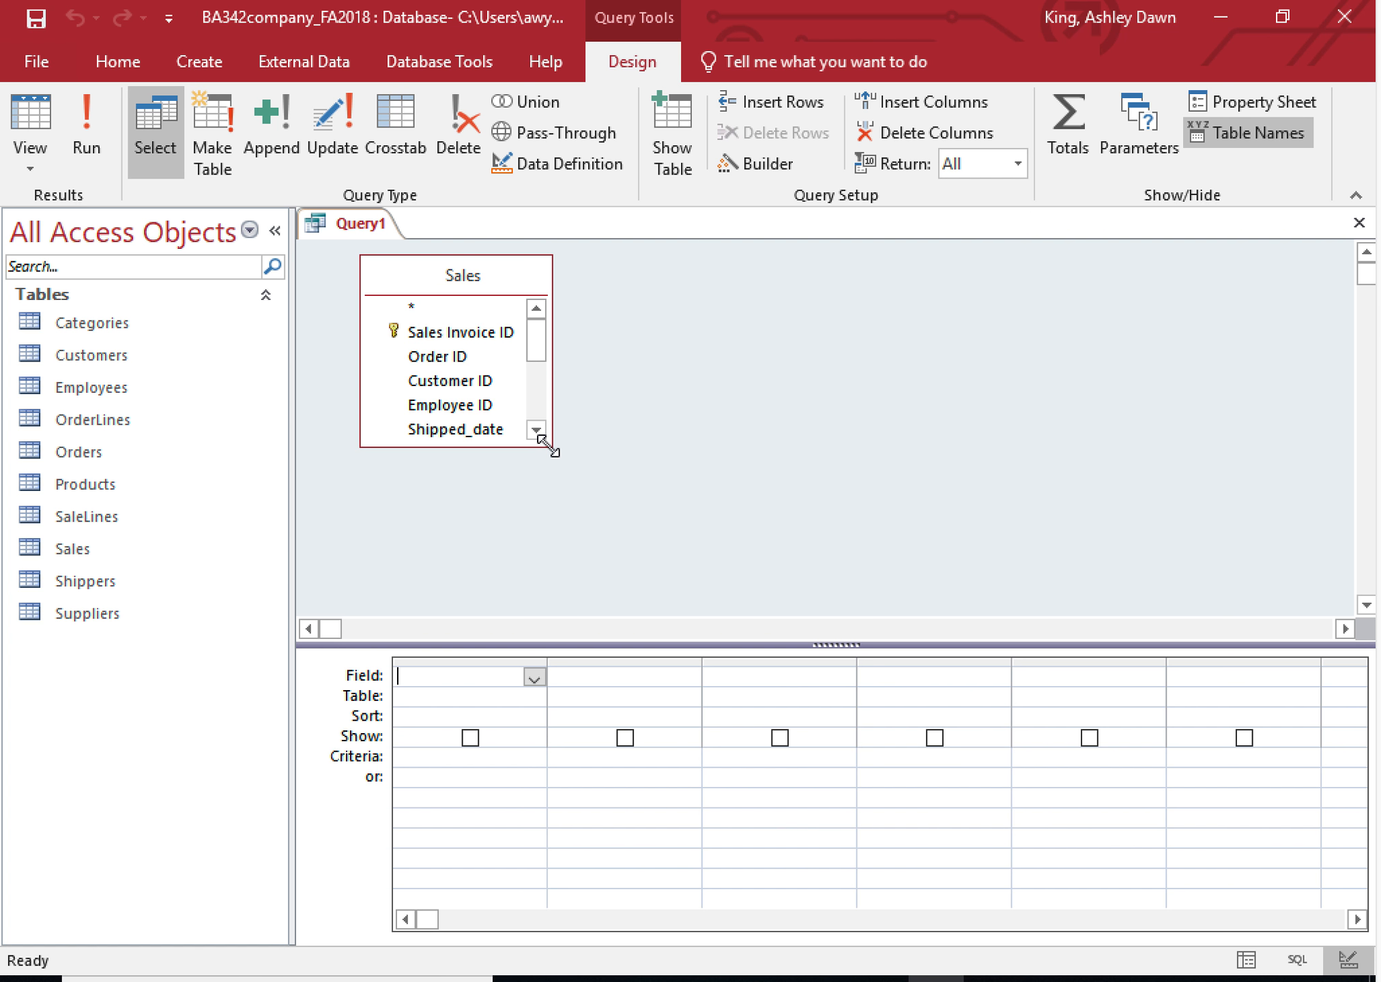
{"action": "left_click_drag", "start_coordinate": [550, 448], "coordinate": [559, 601]}
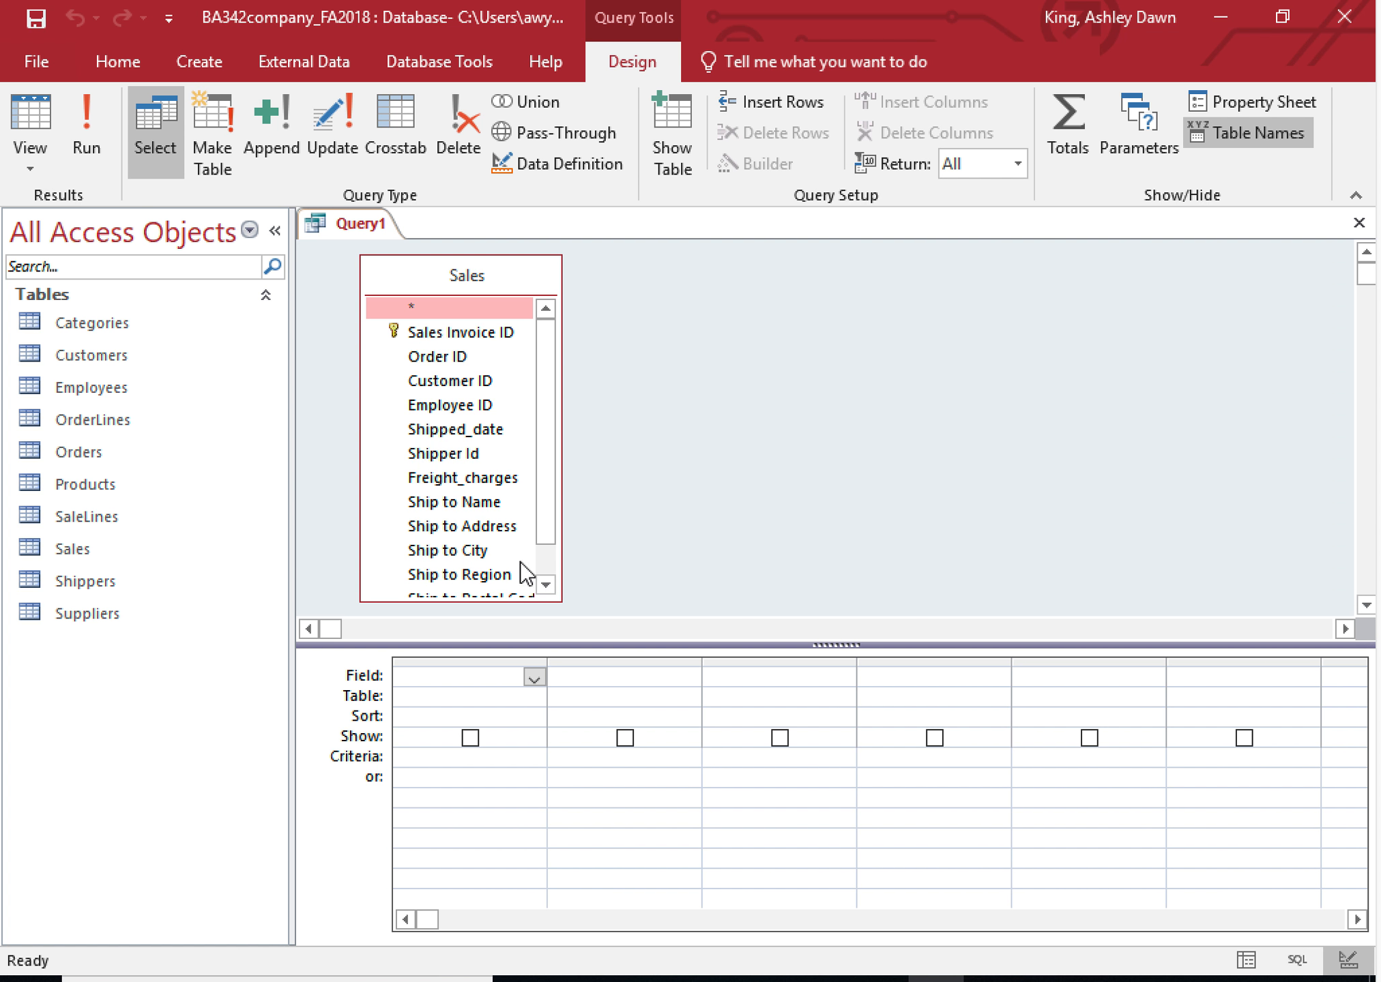
- Add Shipper Id and Freight_charges to the query grid with the Totals row shown, and preview the grouped results
{"action": "left_click", "coordinate": [453, 460]}
{"action": "double_click", "coordinate": [453, 461]}
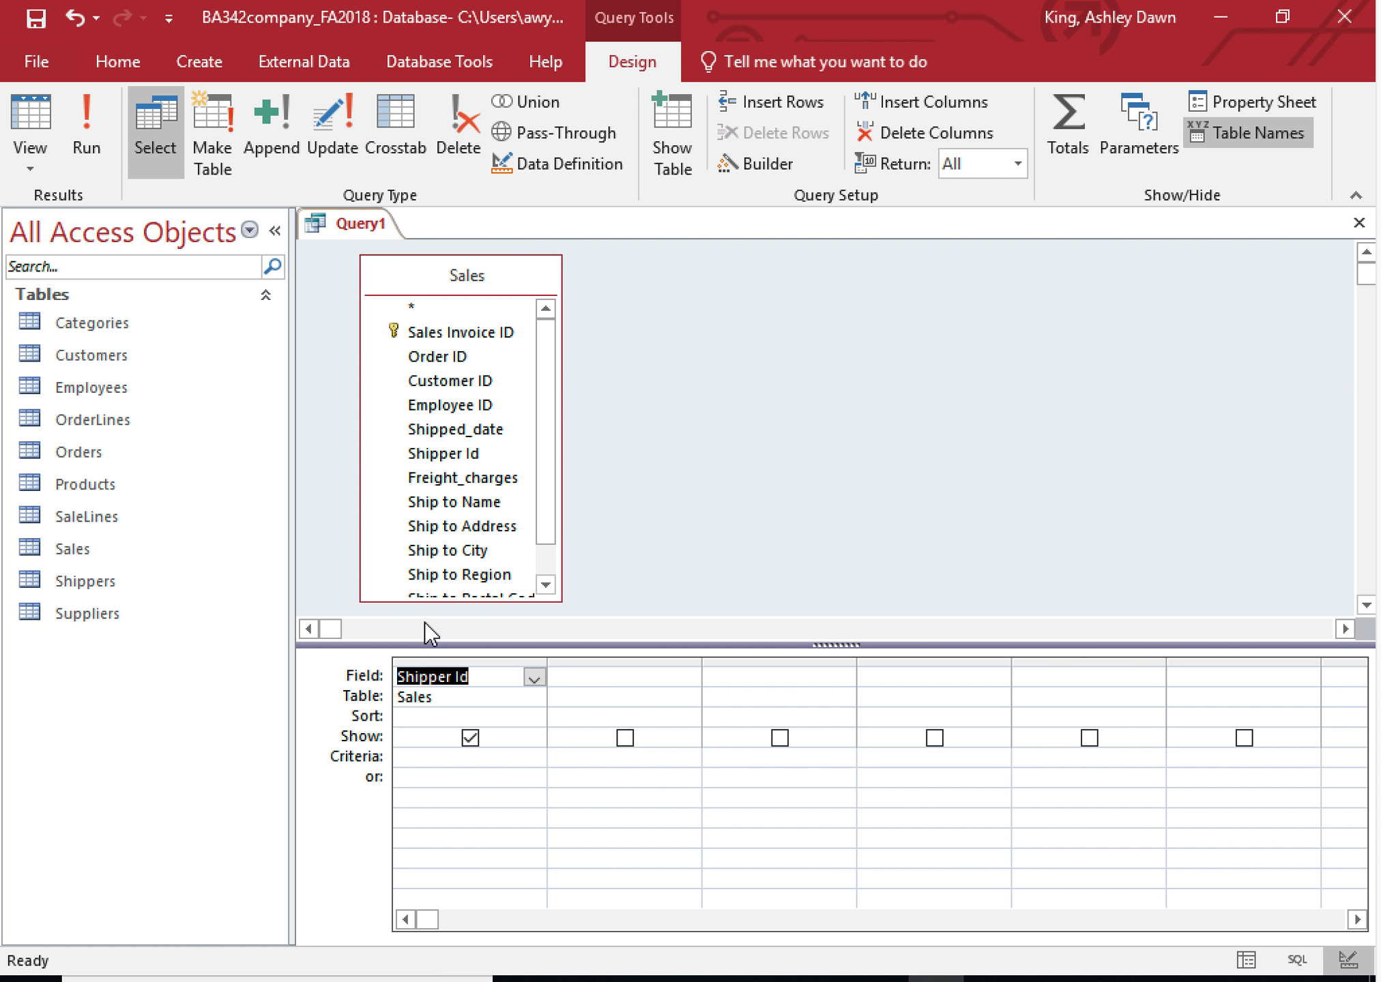
{"action": "left_click", "coordinate": [1074, 112]}
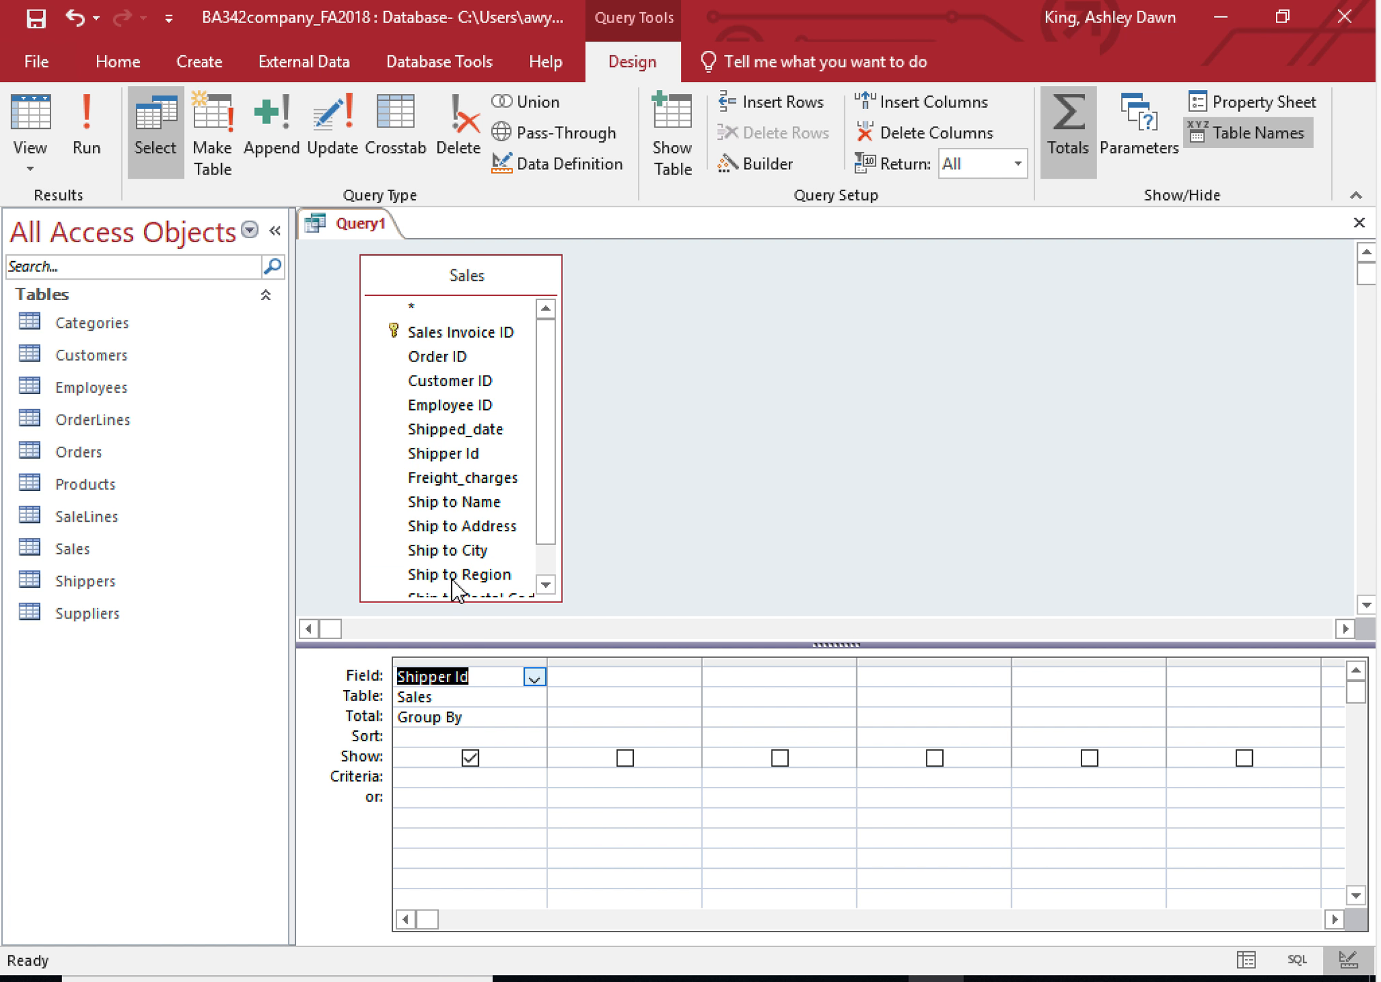
{"action": "double_click", "coordinate": [438, 477]}
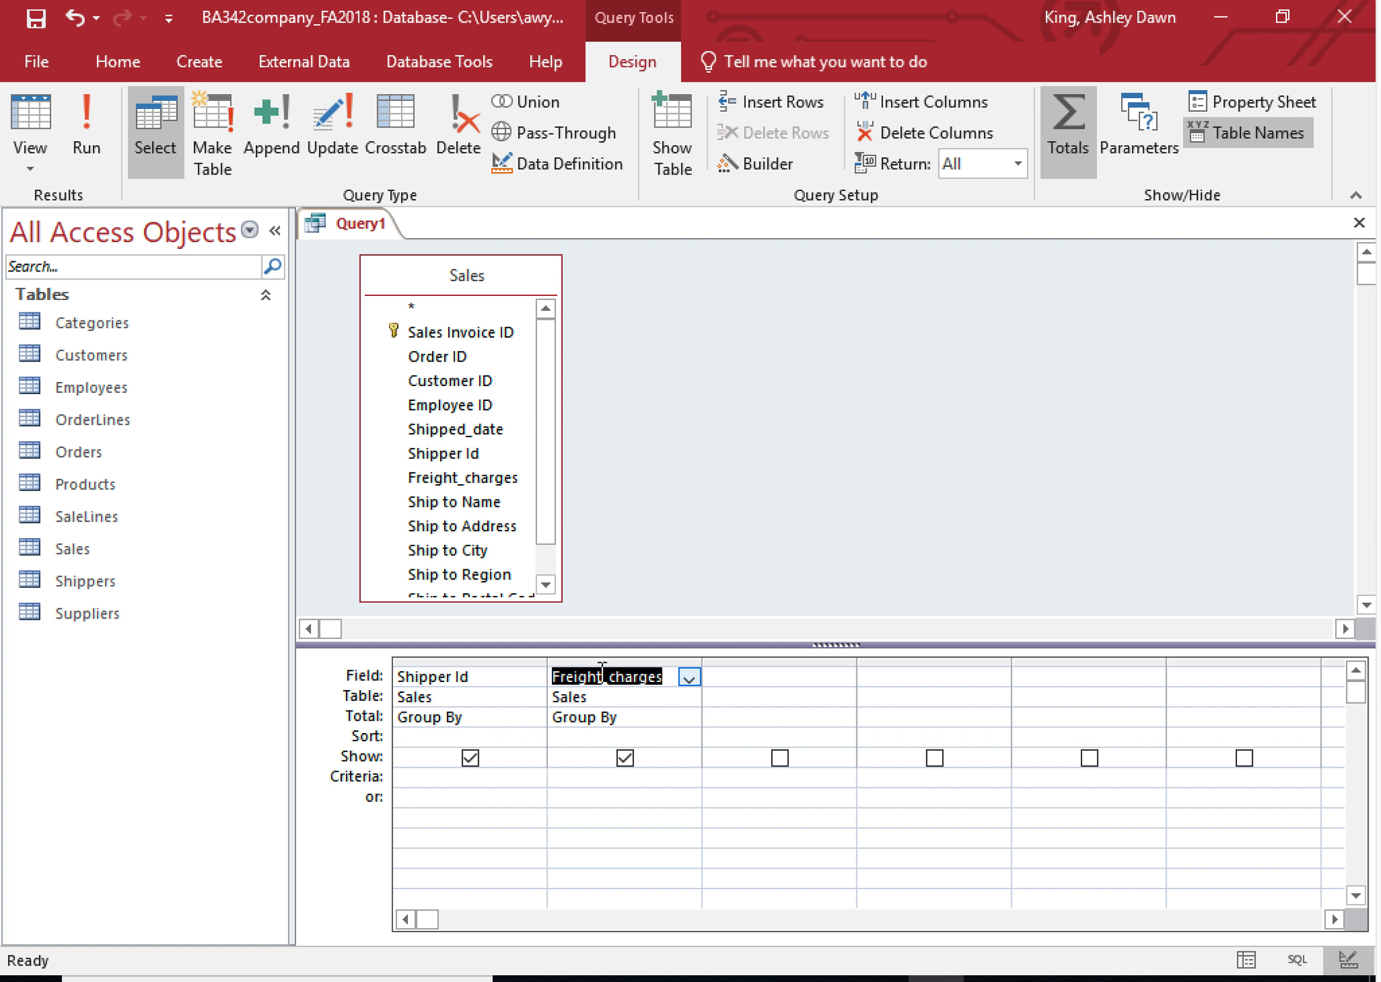
{"action": "left_click", "coordinate": [86, 116]}
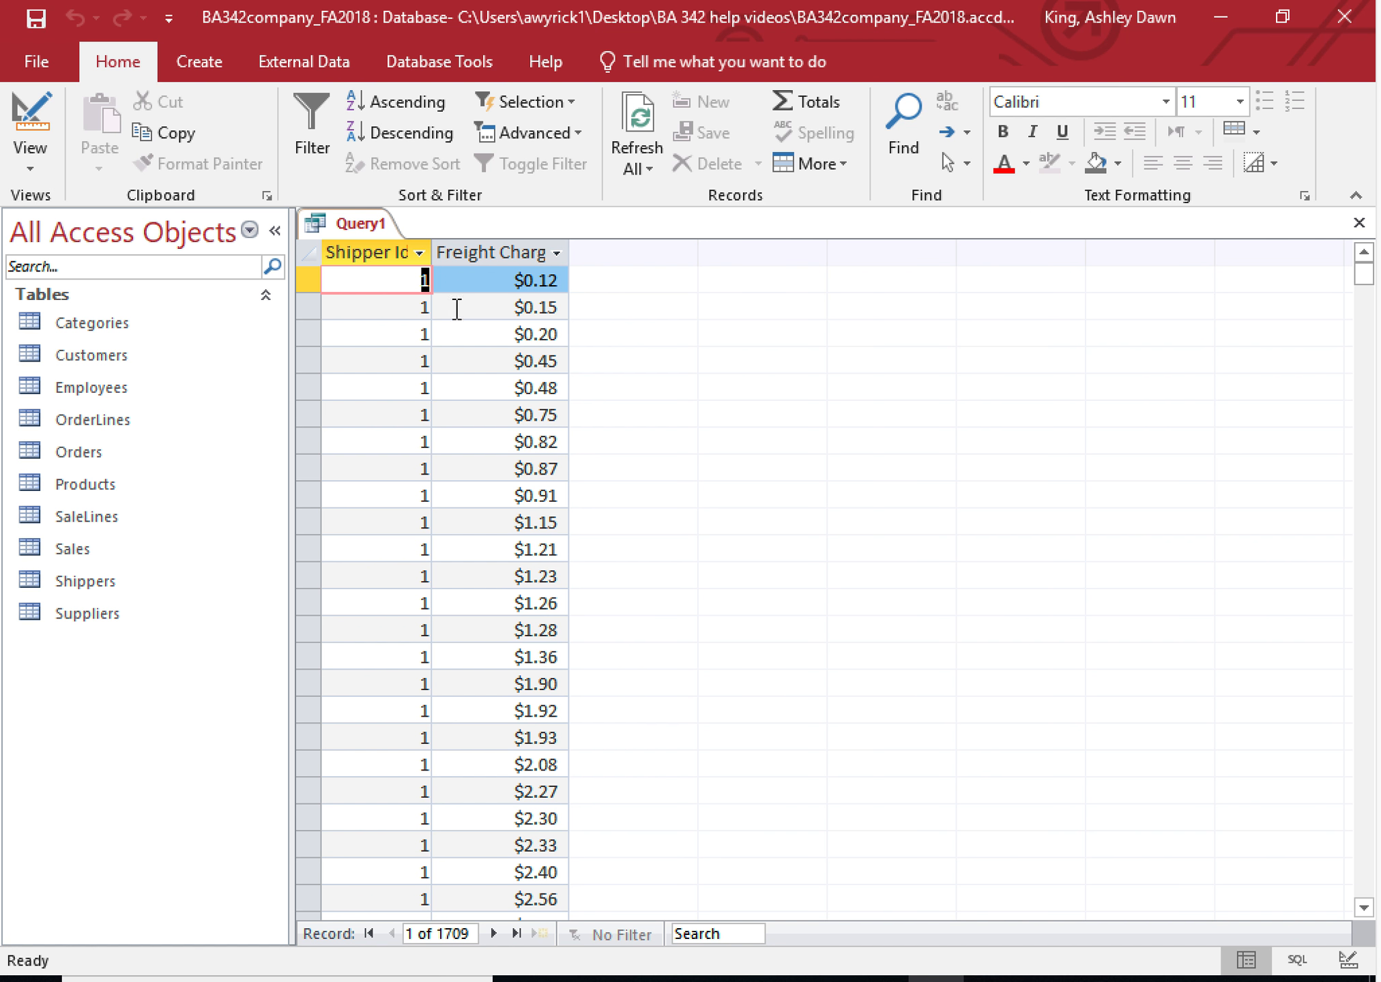
{"action": "left_click", "coordinate": [21, 117]}
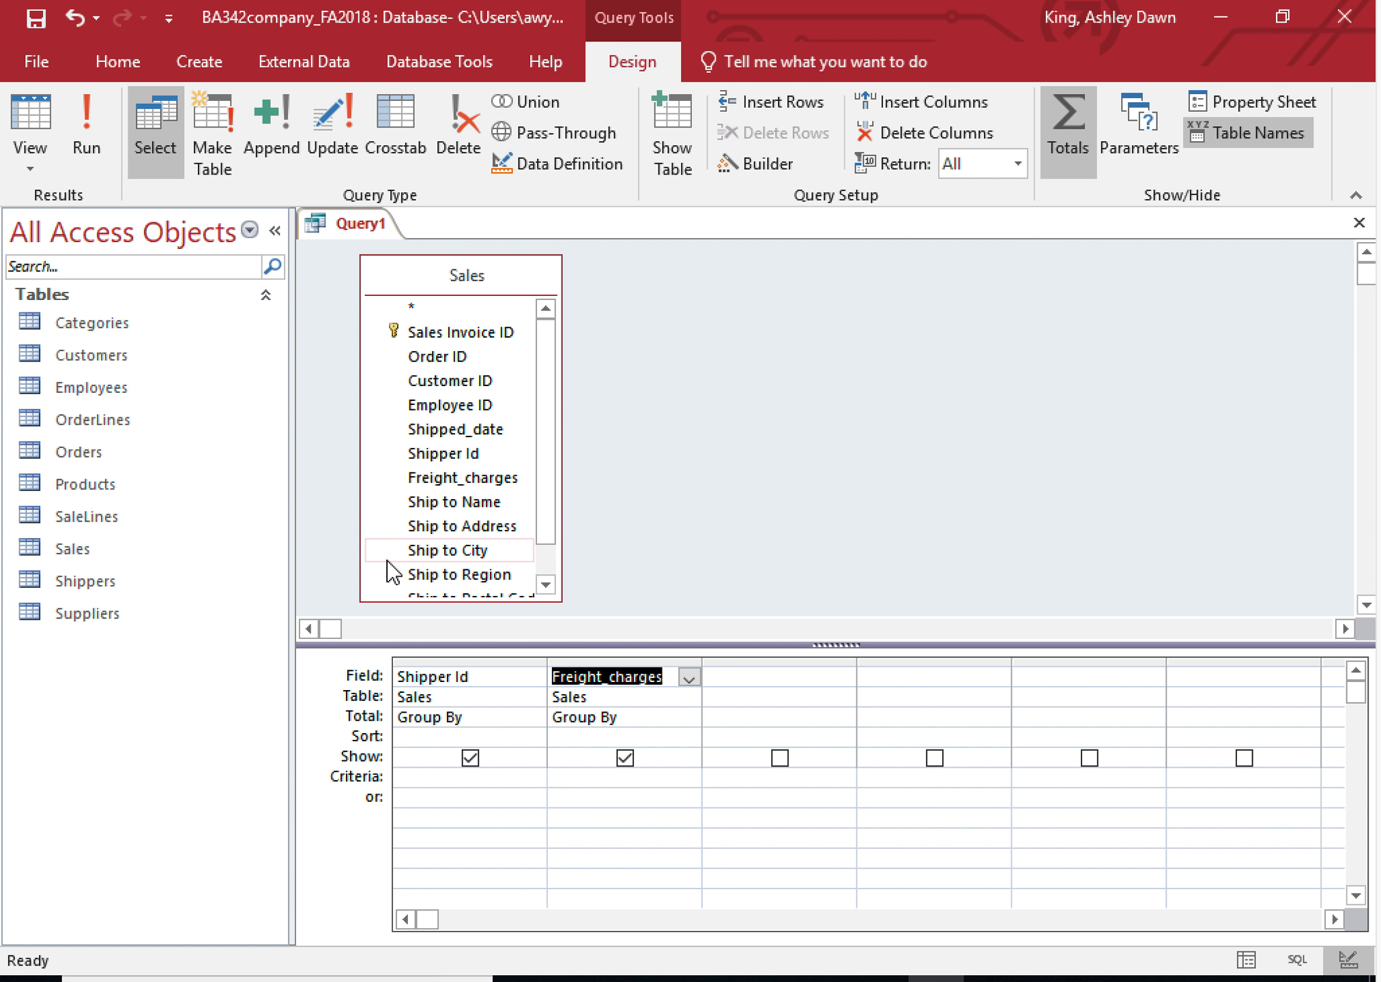
- Sum Freight_charges per shipper in the query and widen both columns in the results to show their full headings
{"action": "left_click", "coordinate": [638, 718]}
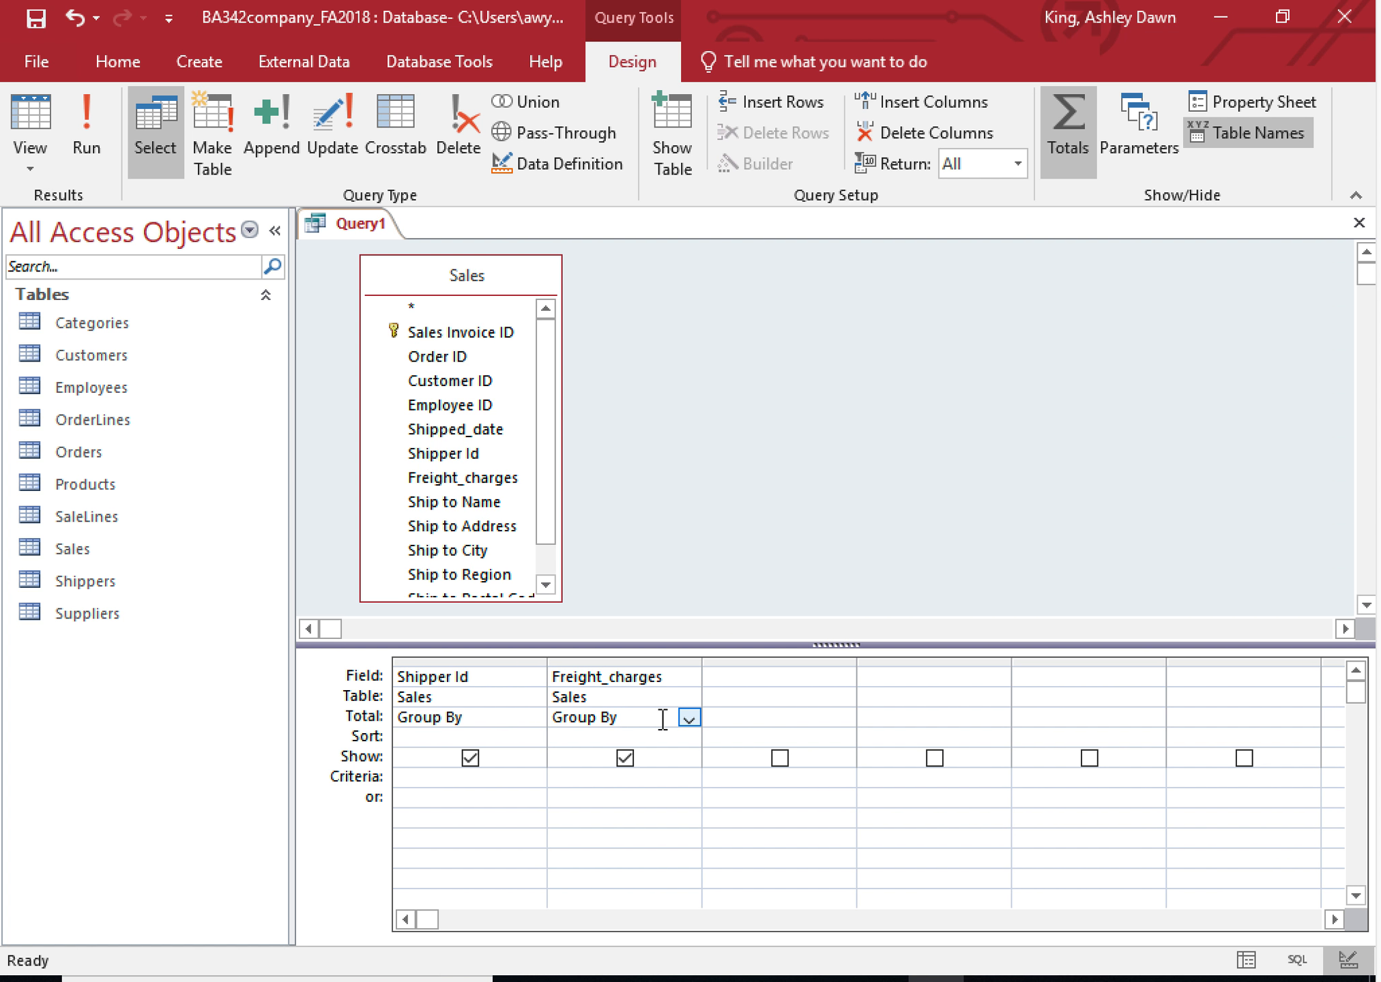
{"action": "left_click", "coordinate": [688, 718]}
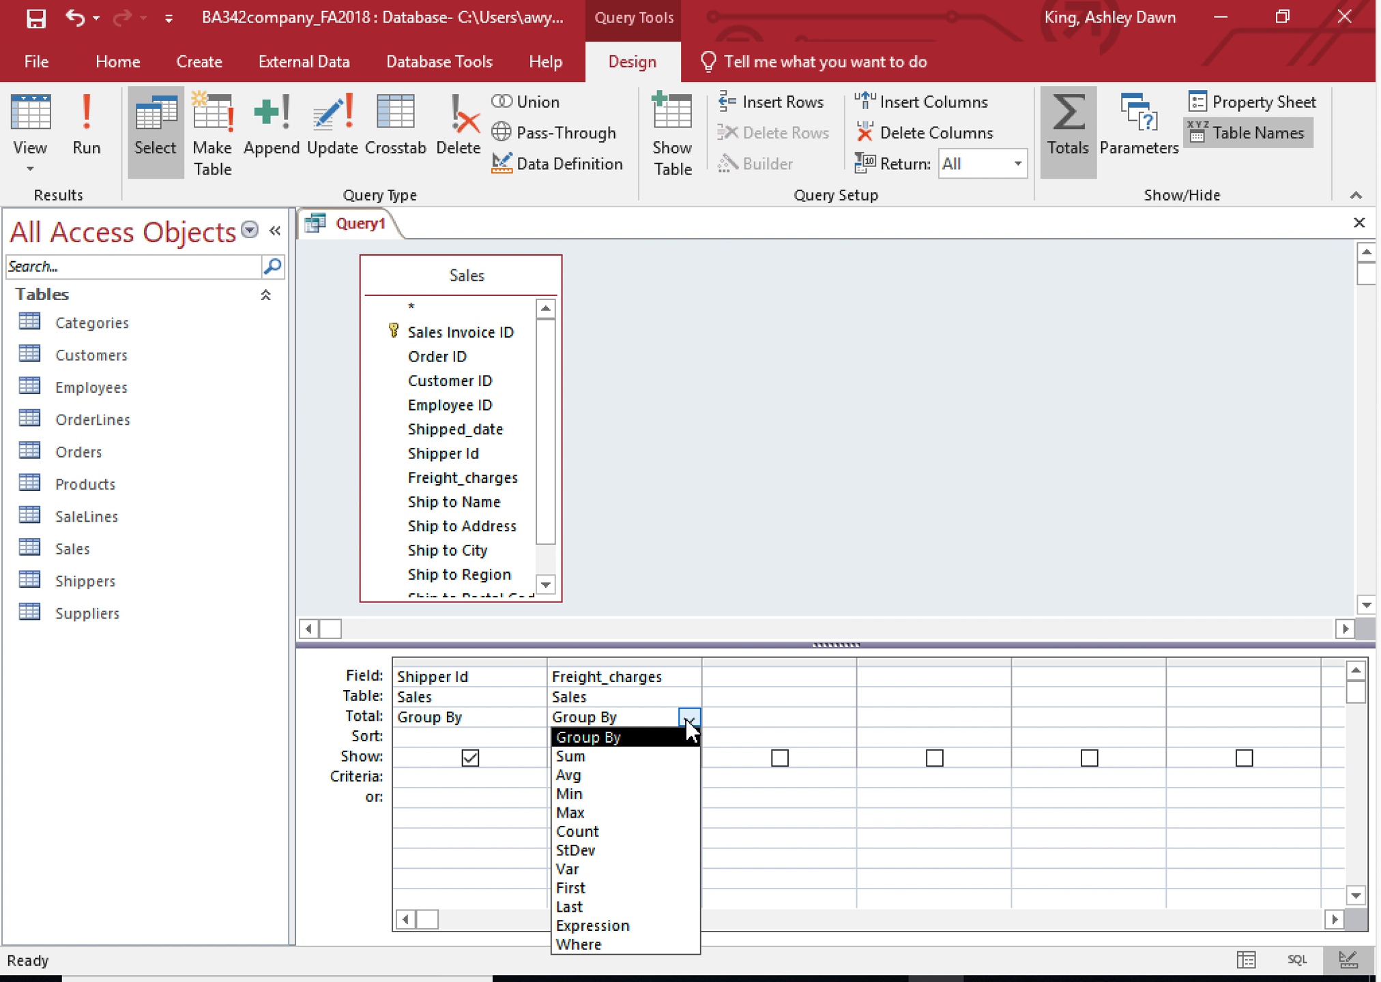
{"action": "left_click", "coordinate": [635, 756]}
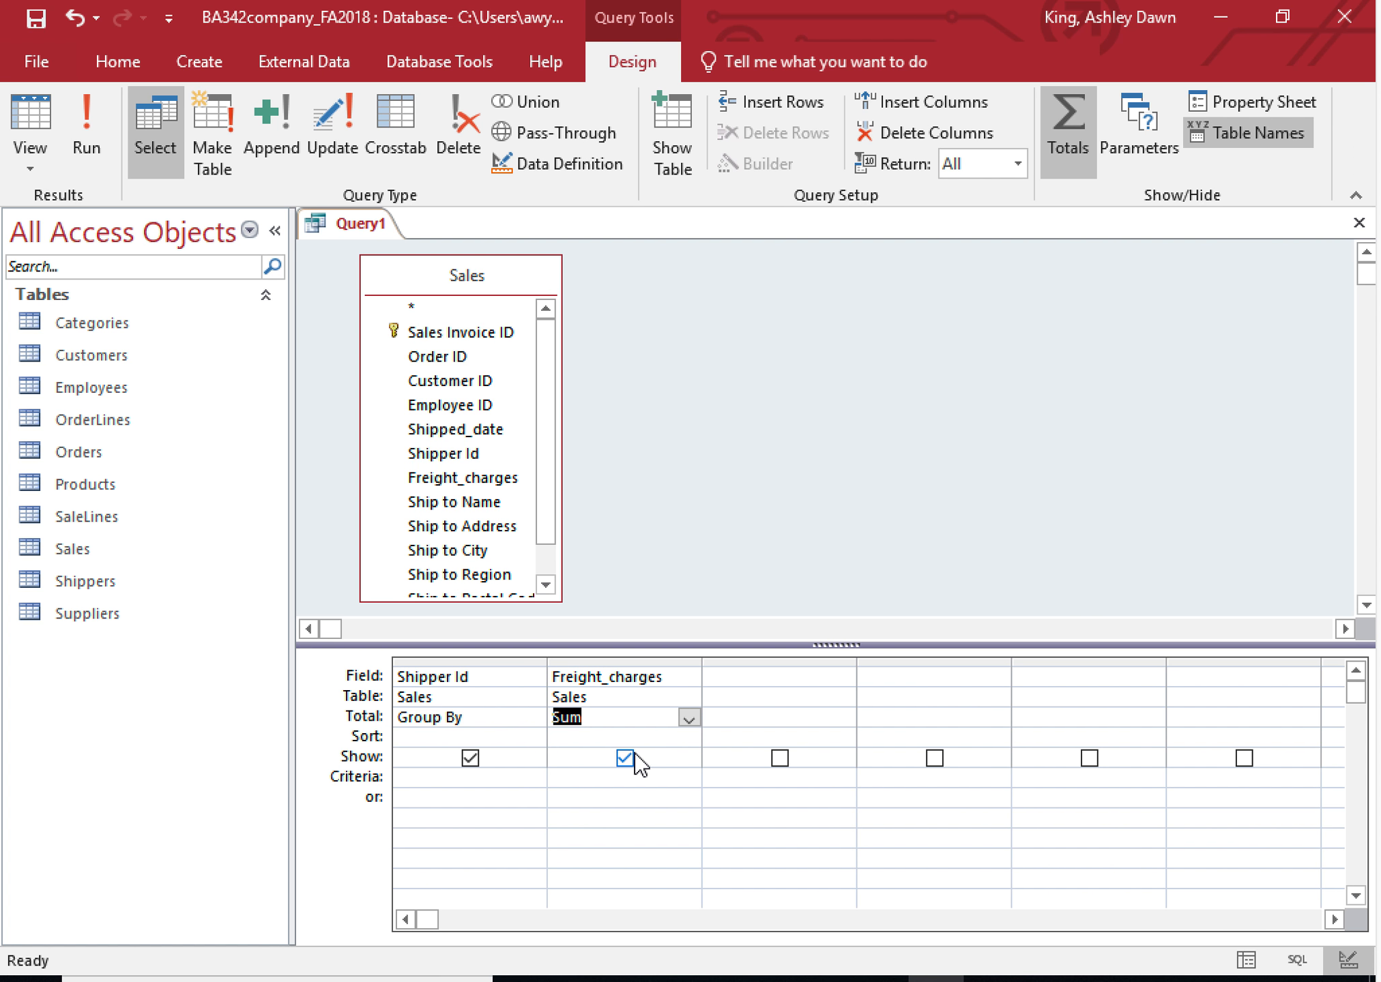
{"action": "left_click", "coordinate": [84, 108]}
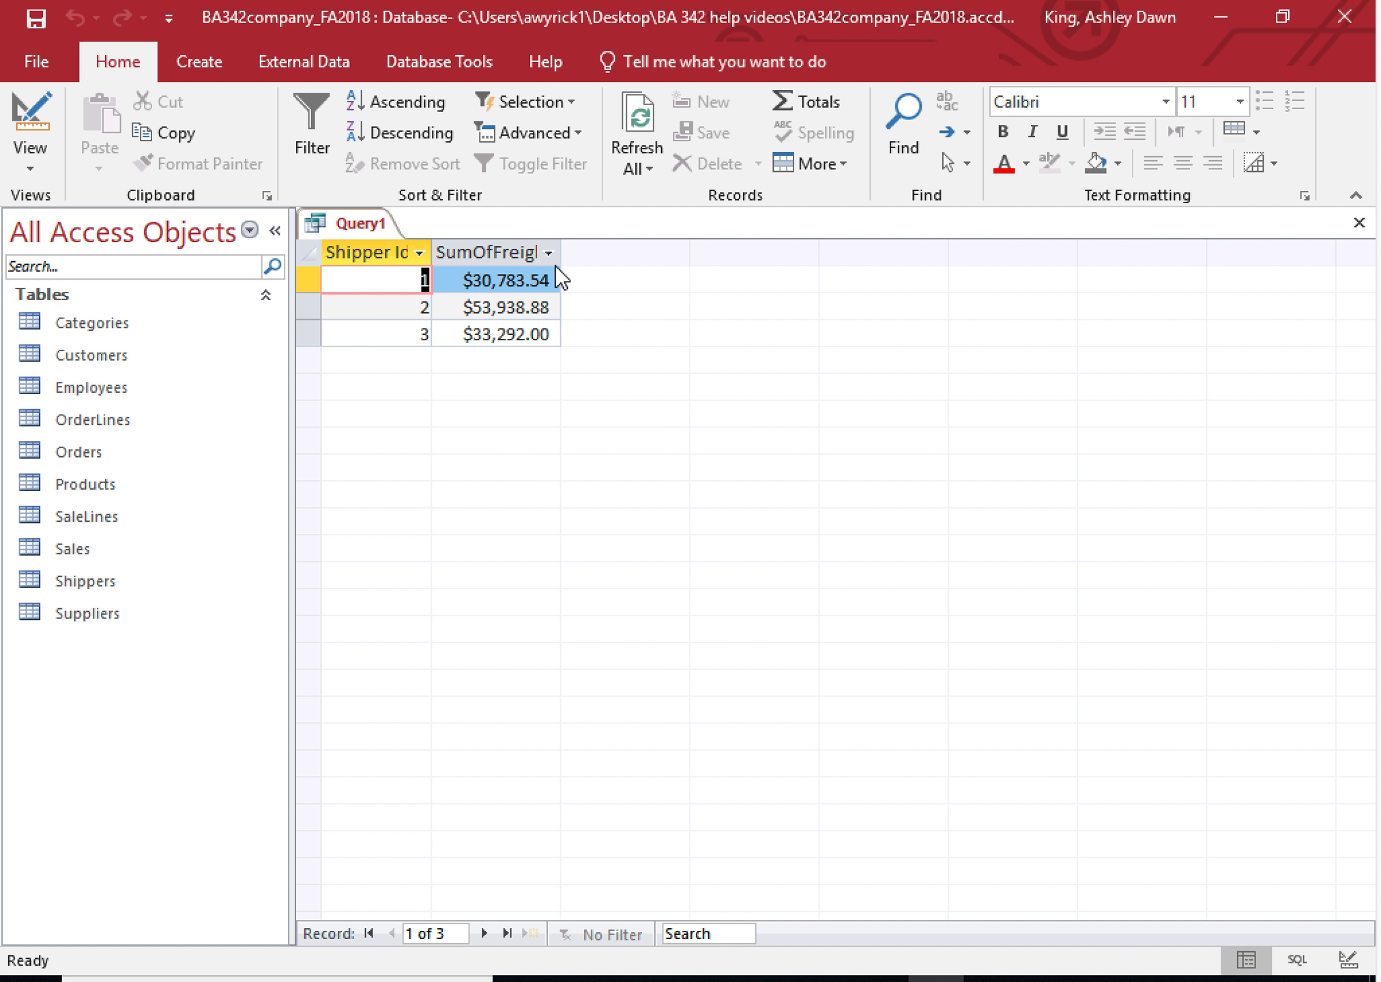
{"action": "left_click_drag", "start_coordinate": [559, 254], "coordinate": [683, 278]}
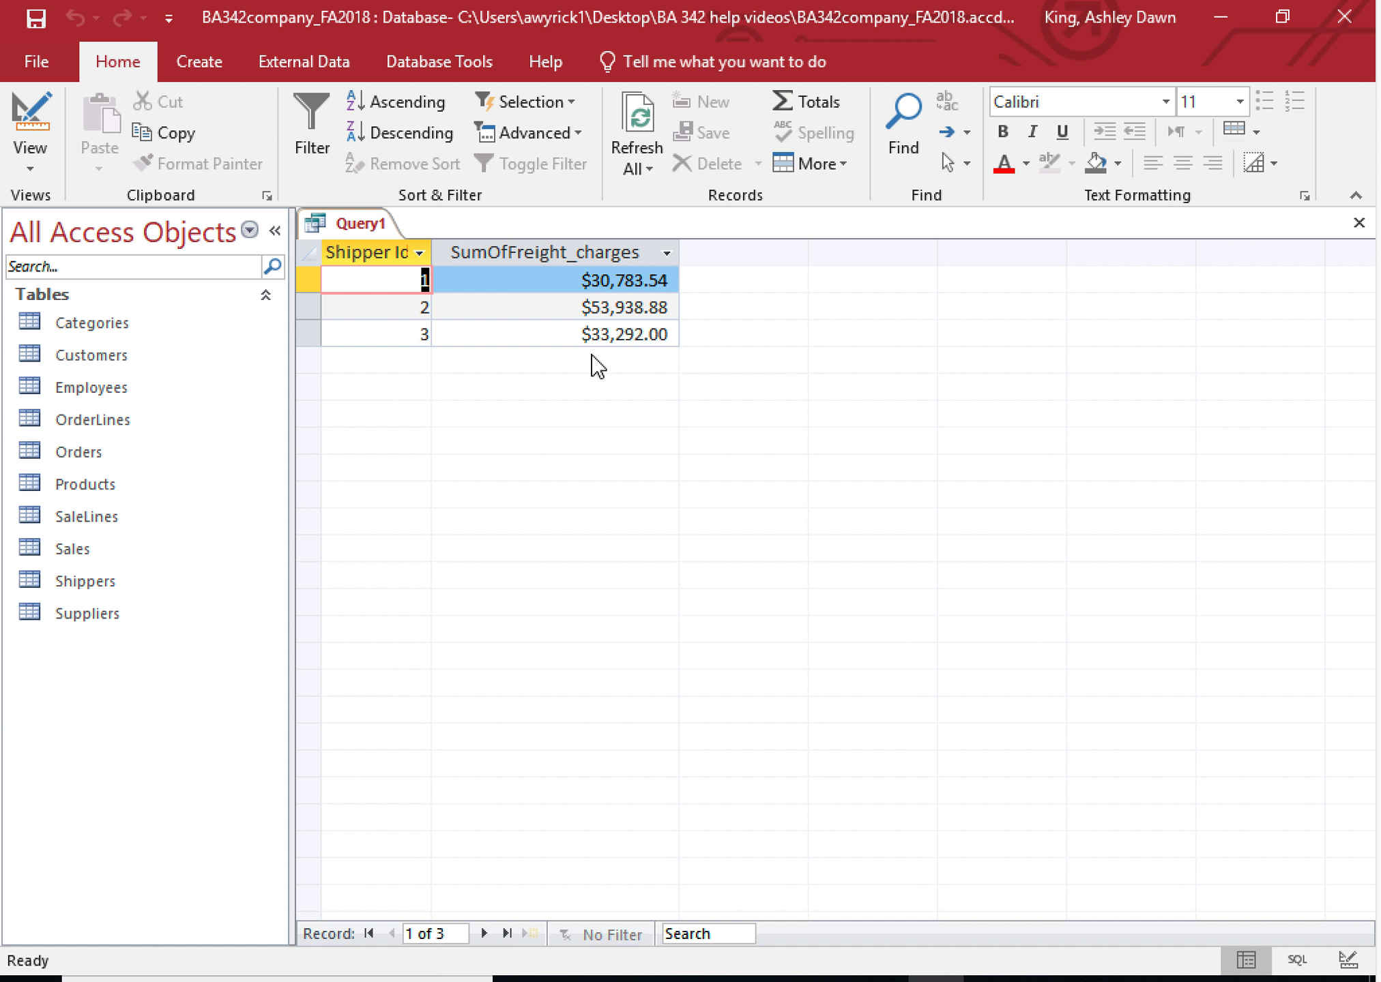
{"action": "left_click_drag", "start_coordinate": [436, 246], "coordinate": [460, 247]}
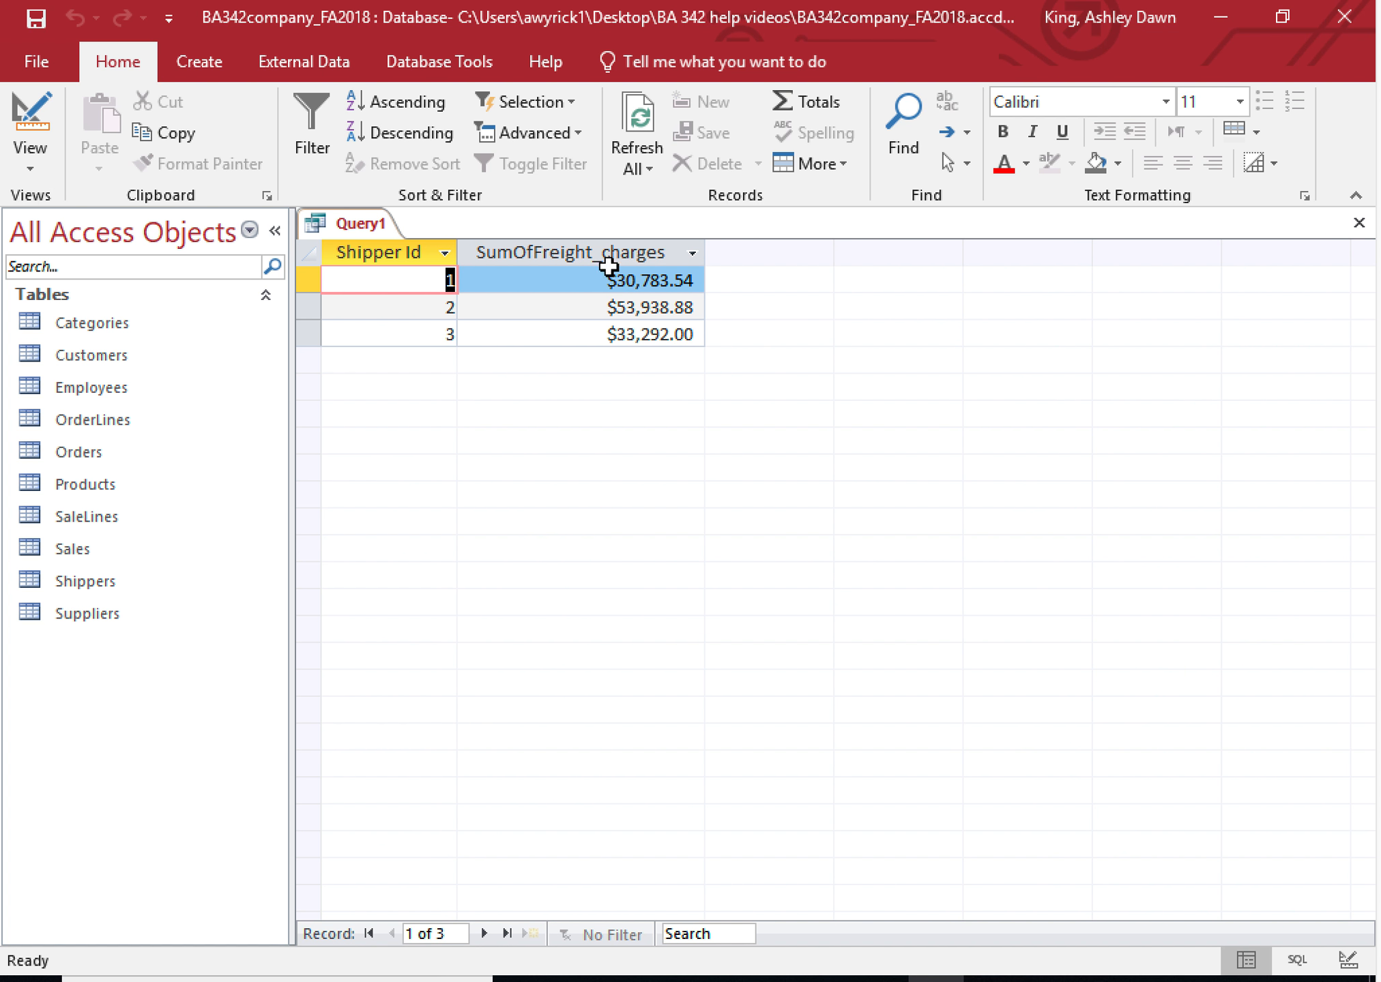
- Give the summed Freight_charges field the column name "Total Freight Charges" in the query design and run the query
{"action": "left_click", "coordinate": [31, 113]}
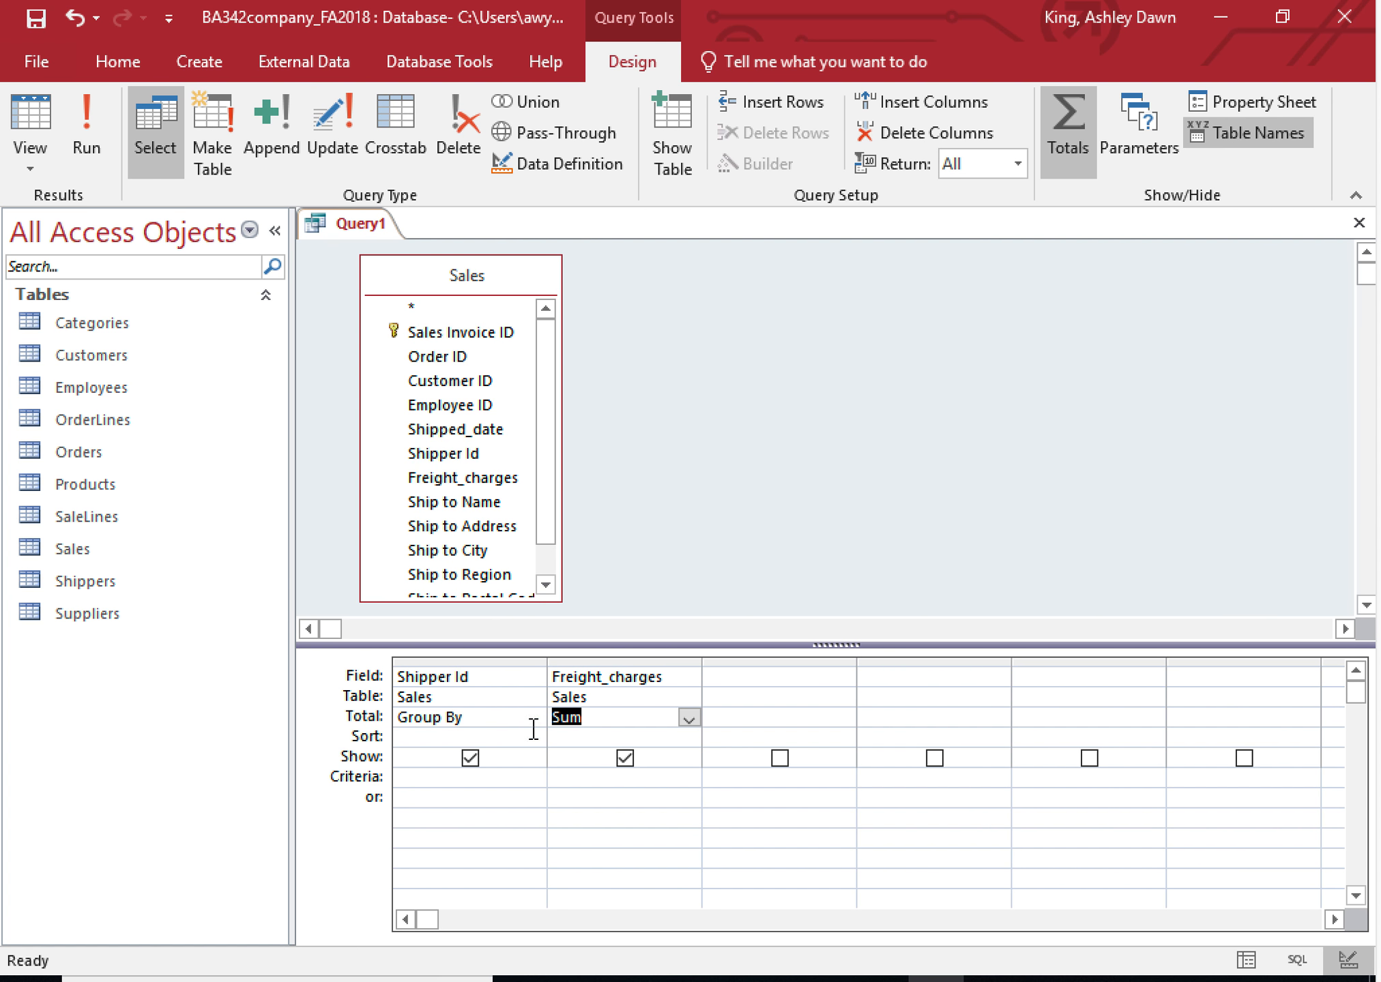
{"action": "left_click", "coordinate": [555, 676]}
{"action": "type", "text": "Totla"}
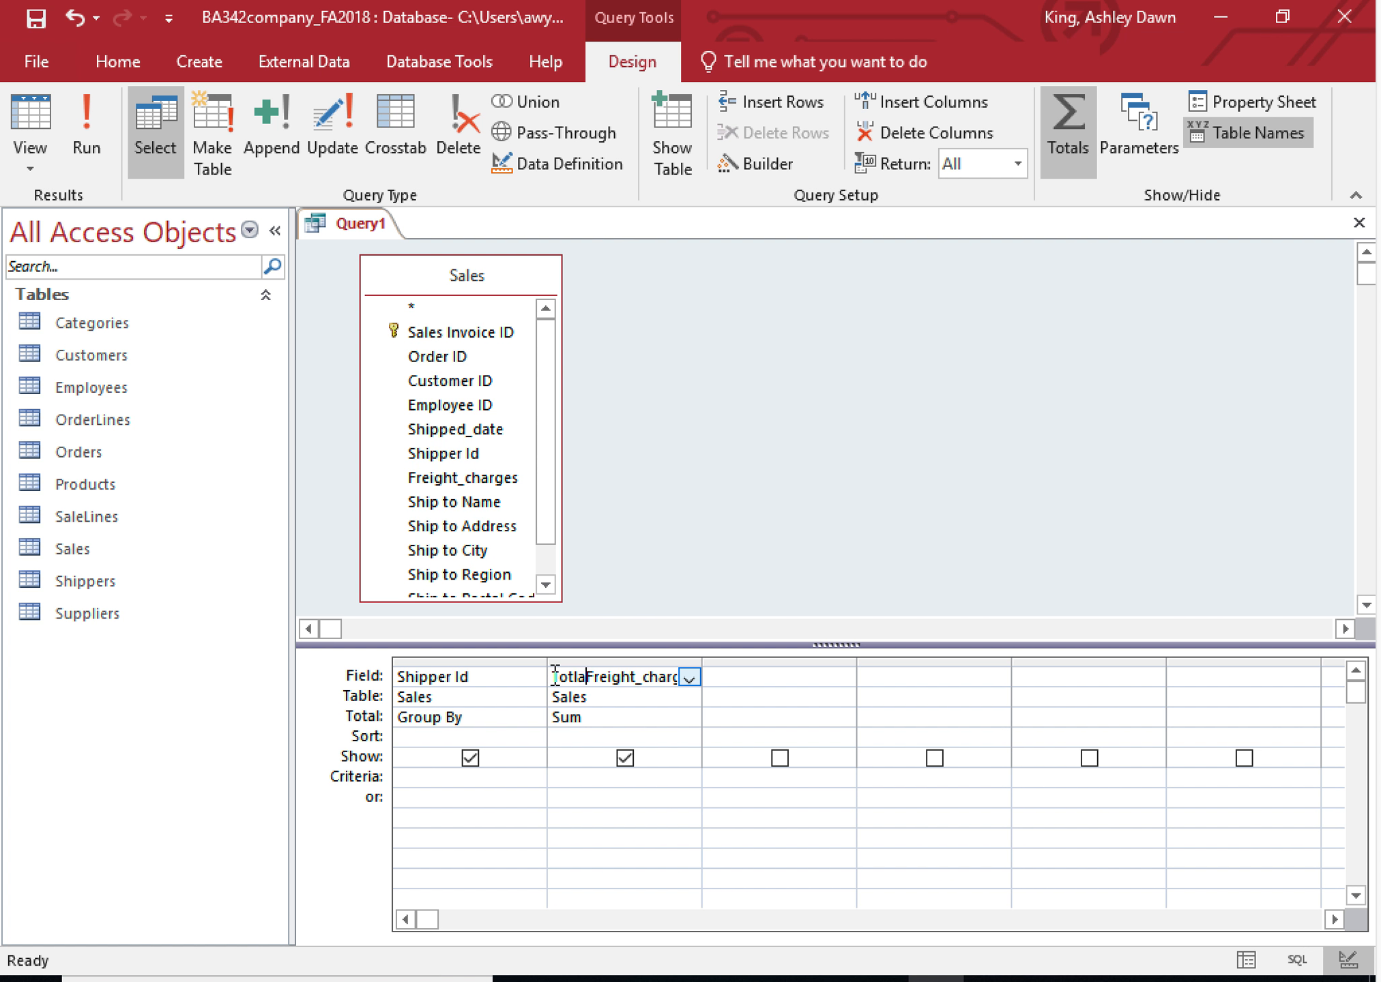
{"action": "key", "text": "BackSpace"}
{"action": "type", "text": "al "}
{"action": "type", "text": "Freig"}
{"action": "type", "text": "ht Char"}
{"action": "type", "text": "ges:Fr"}
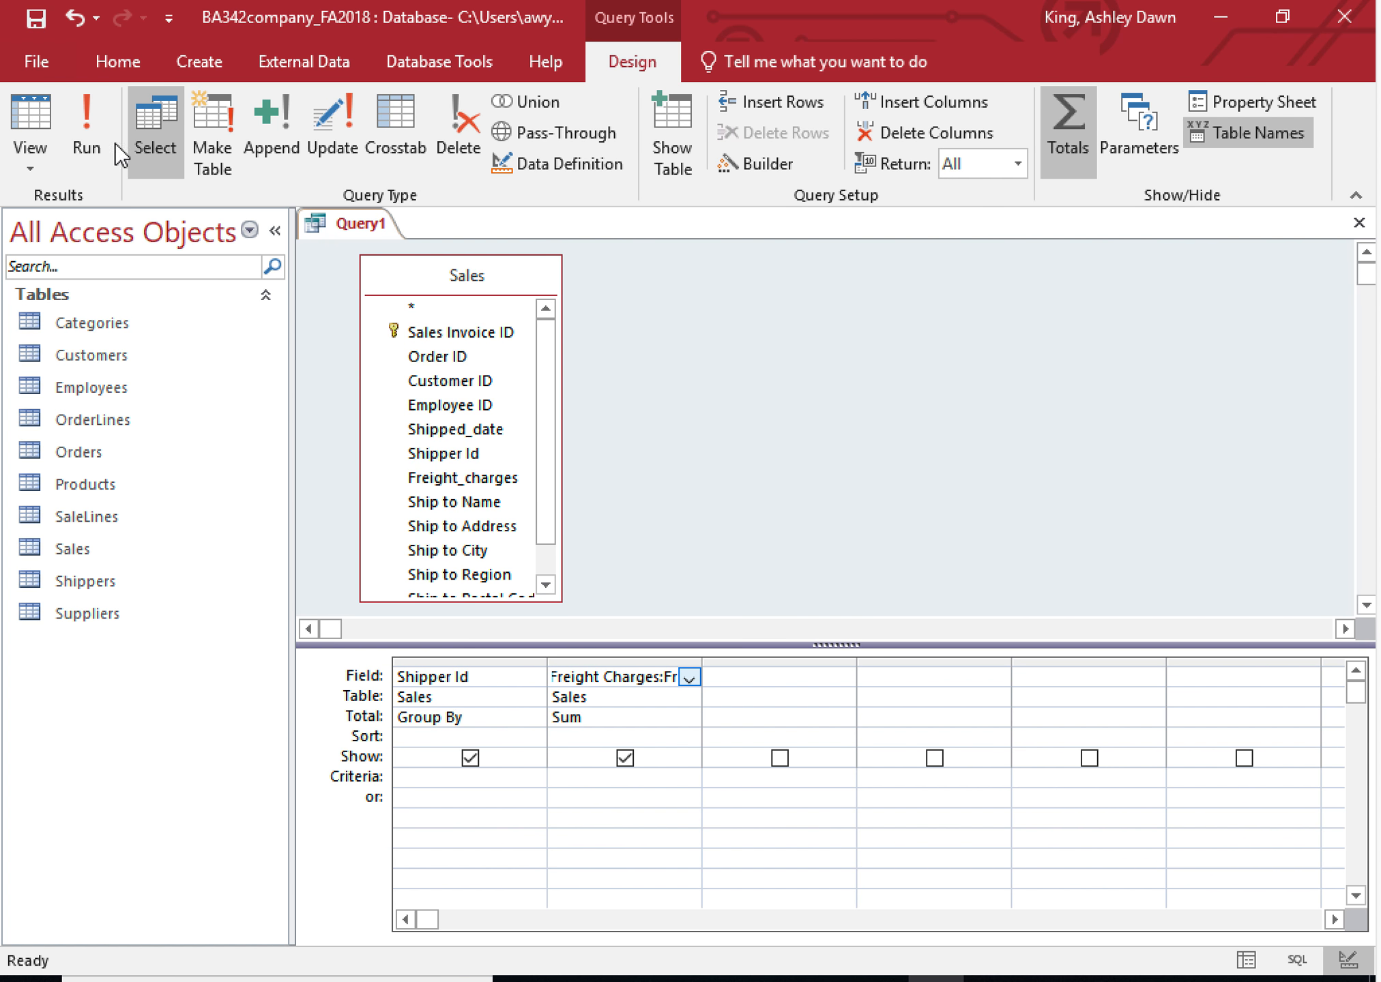
{"action": "left_click", "coordinate": [86, 104]}
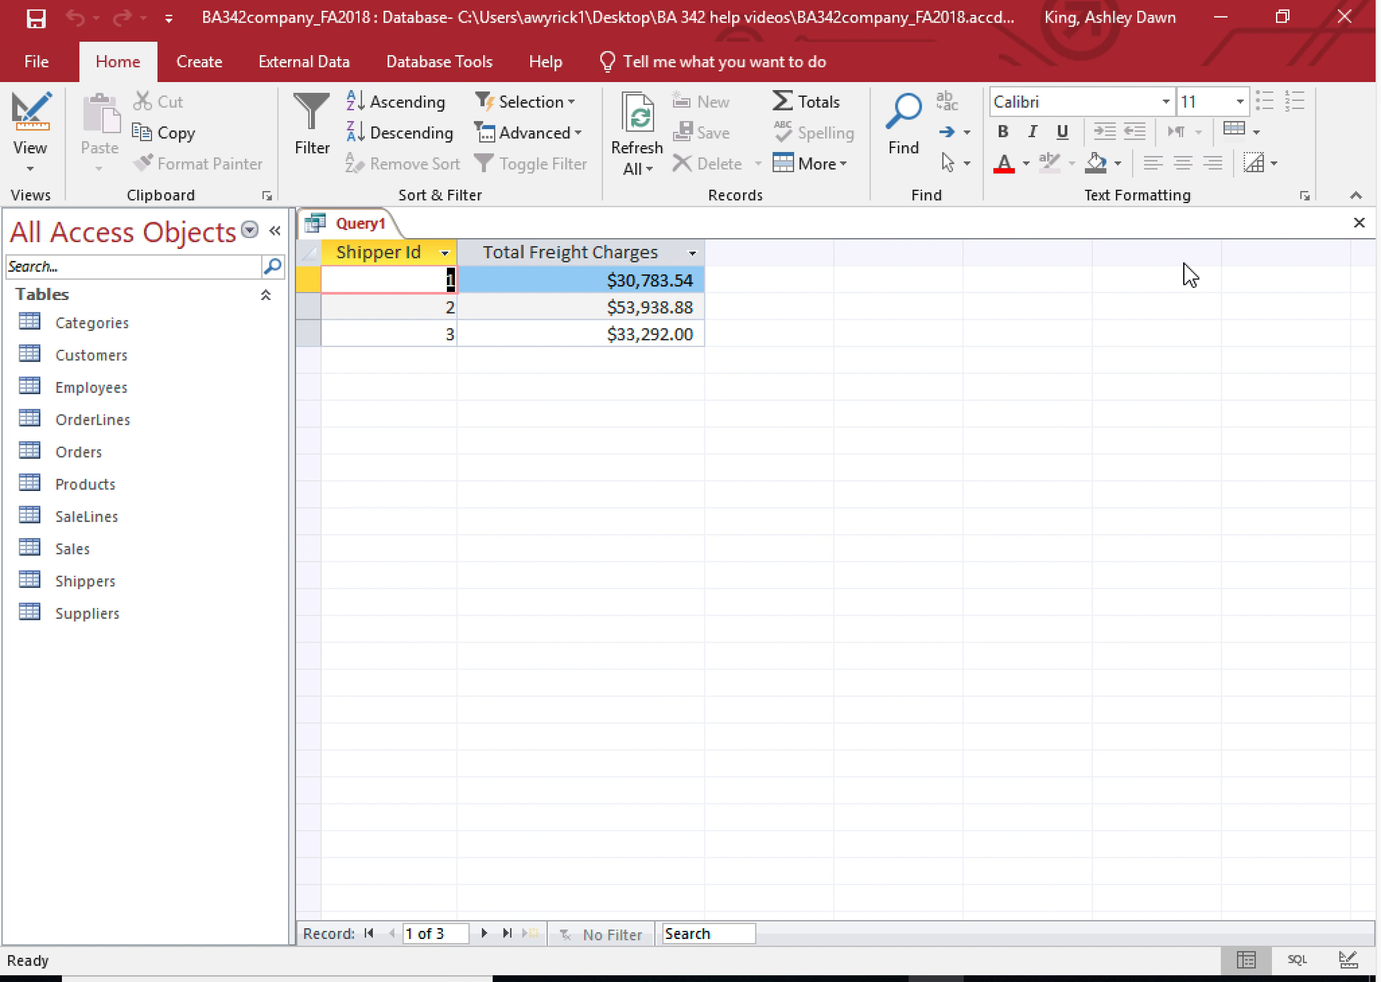
- Close the query and save it under the name "Total freight per shipper"
{"action": "left_click", "coordinate": [1358, 224]}
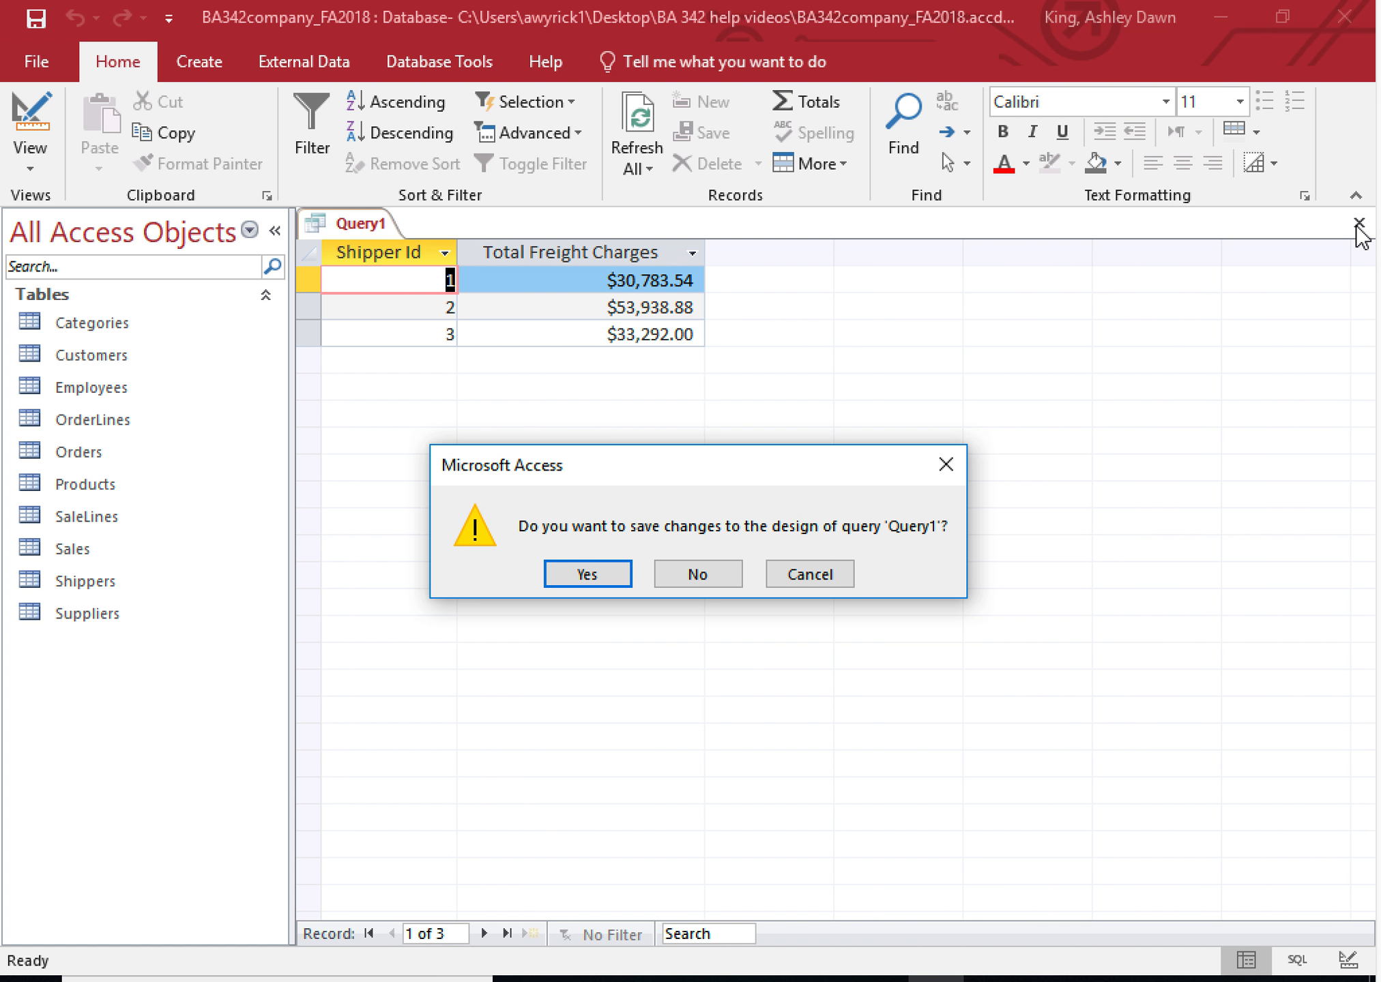
{"action": "left_click", "coordinate": [579, 573]}
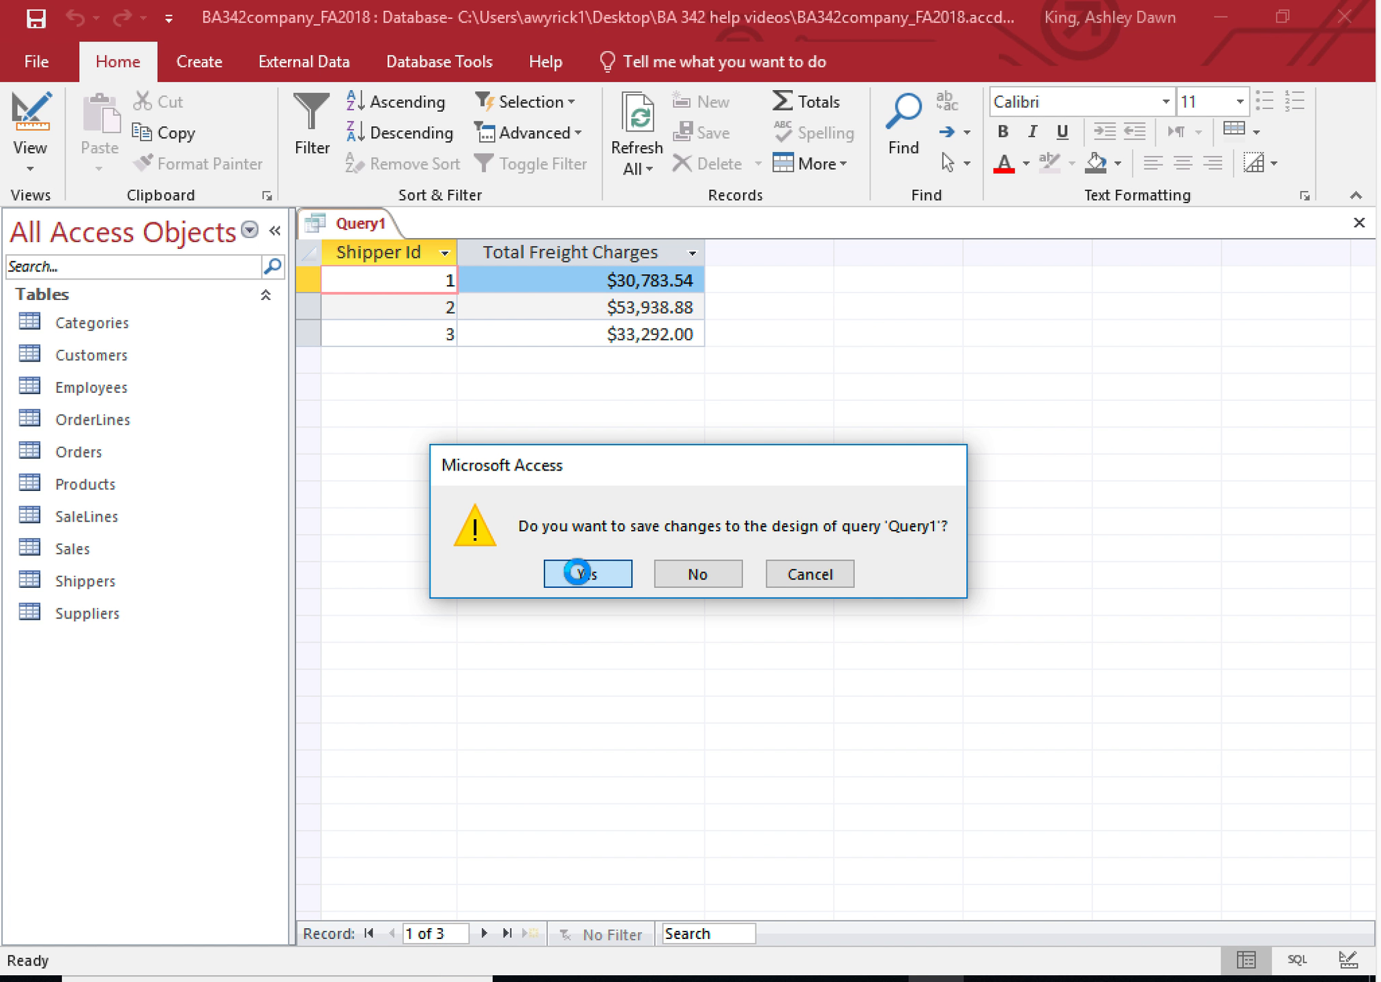
{"action": "type", "text": "Th"}
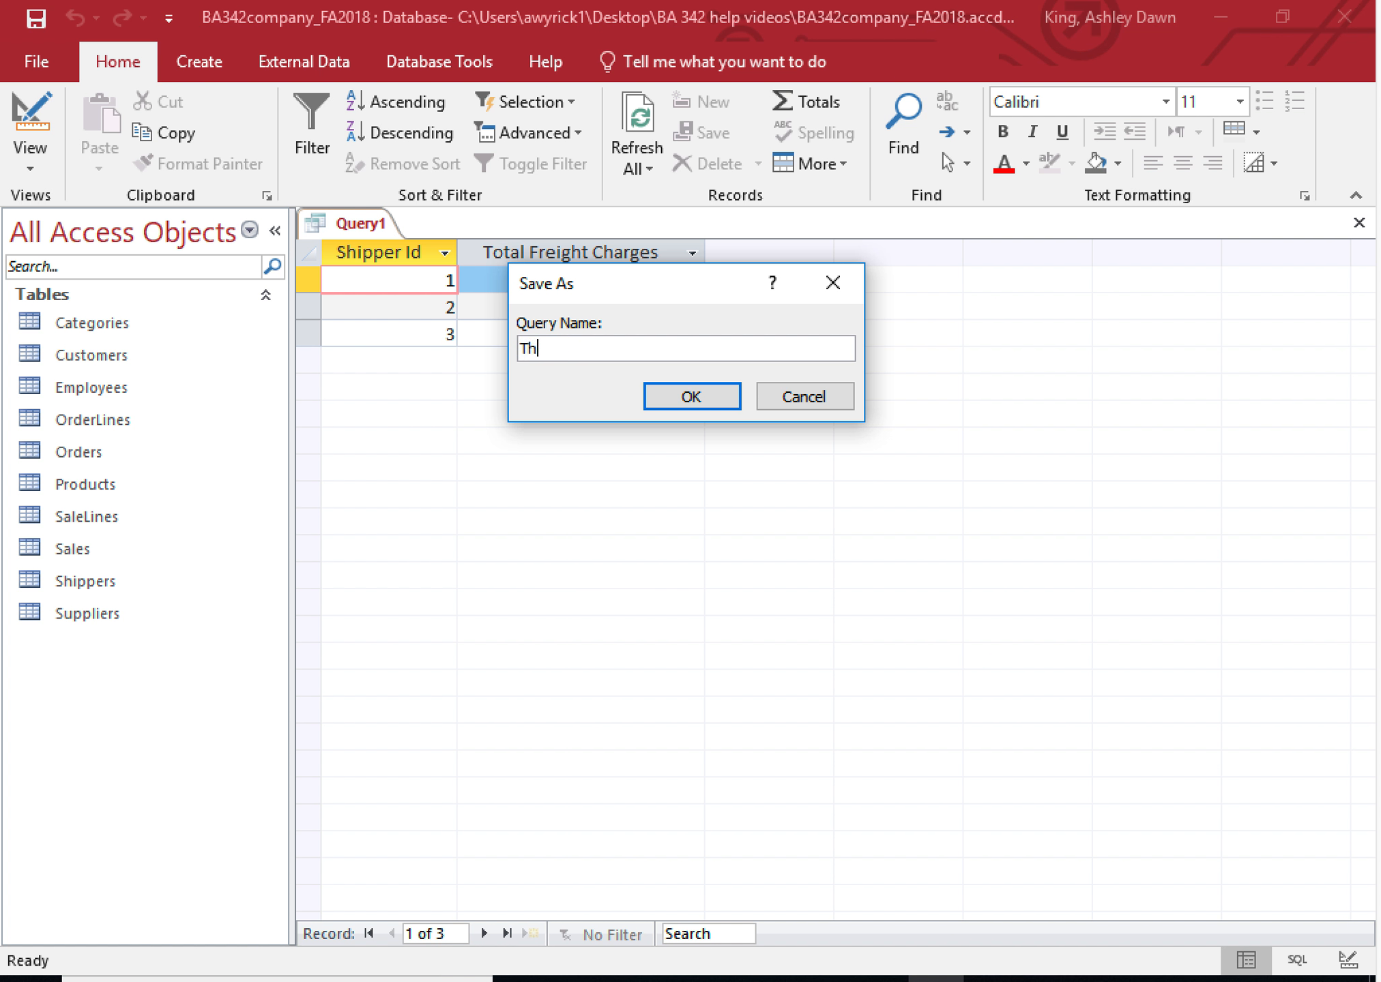
{"action": "key", "text": "BackSpace"}
{"action": "type", "text": "otal freight per shipper"}
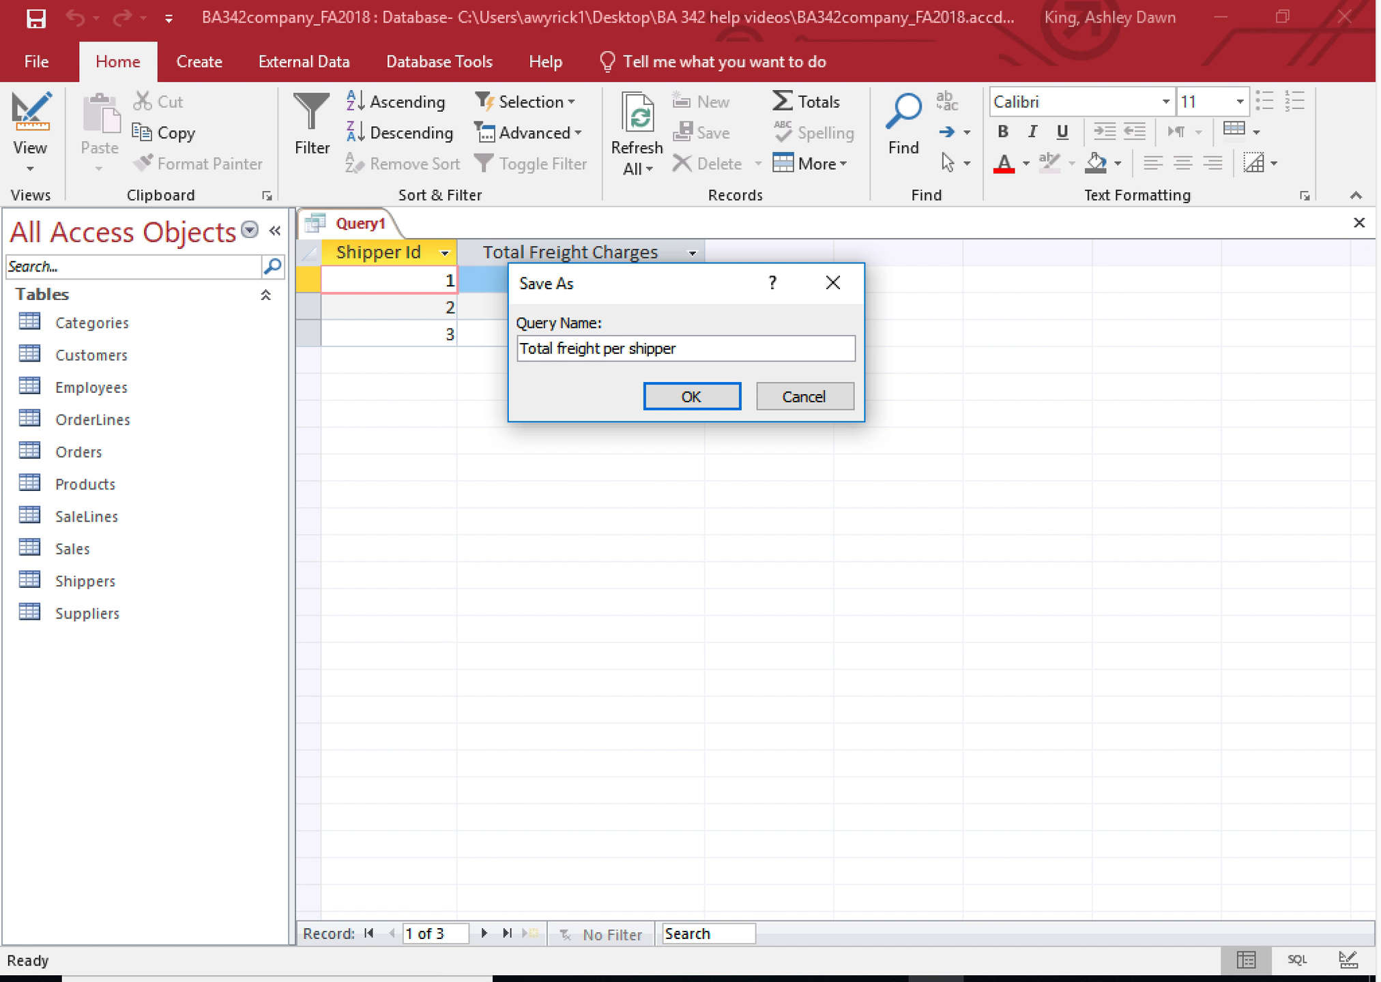
{"action": "left_click", "coordinate": [693, 397]}
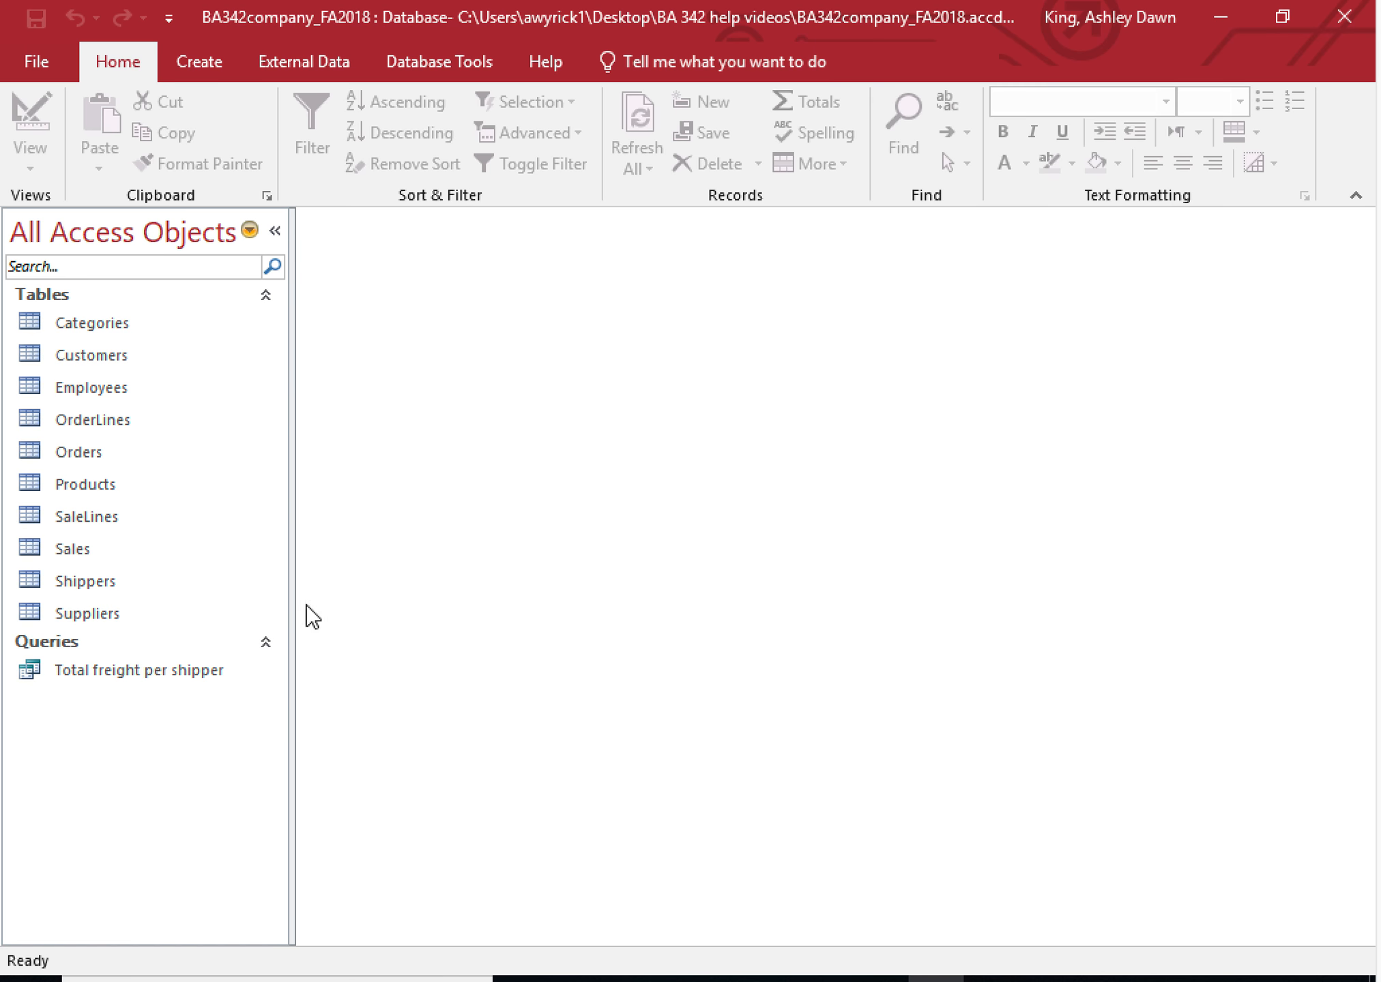
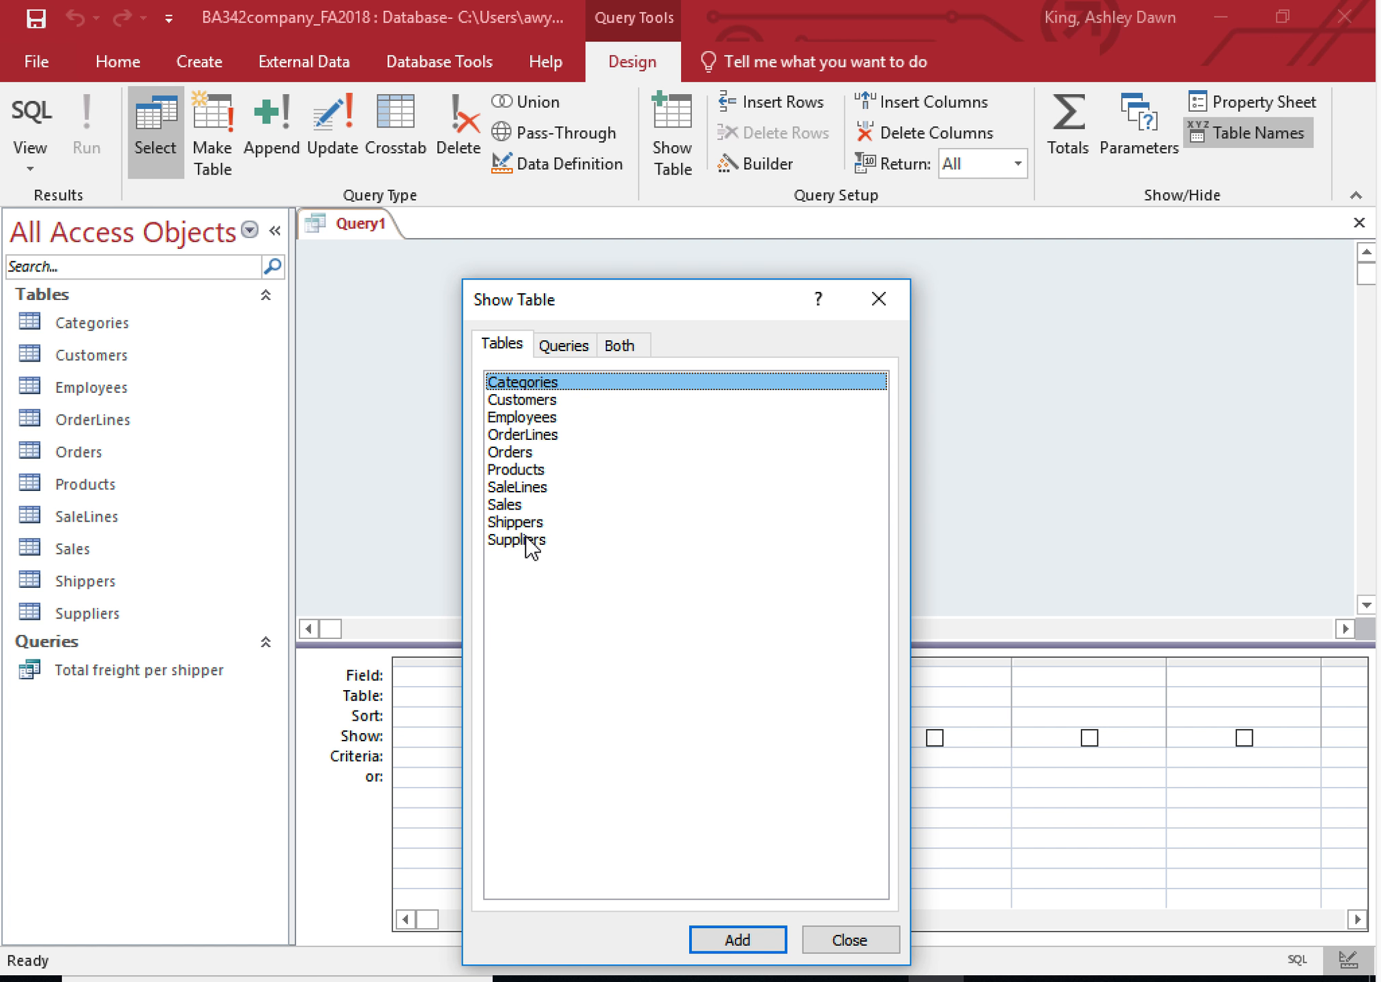
- Add the Products table to the new query design and enlarge its field list to show all fields
{"action": "double_click", "coordinate": [524, 476]}
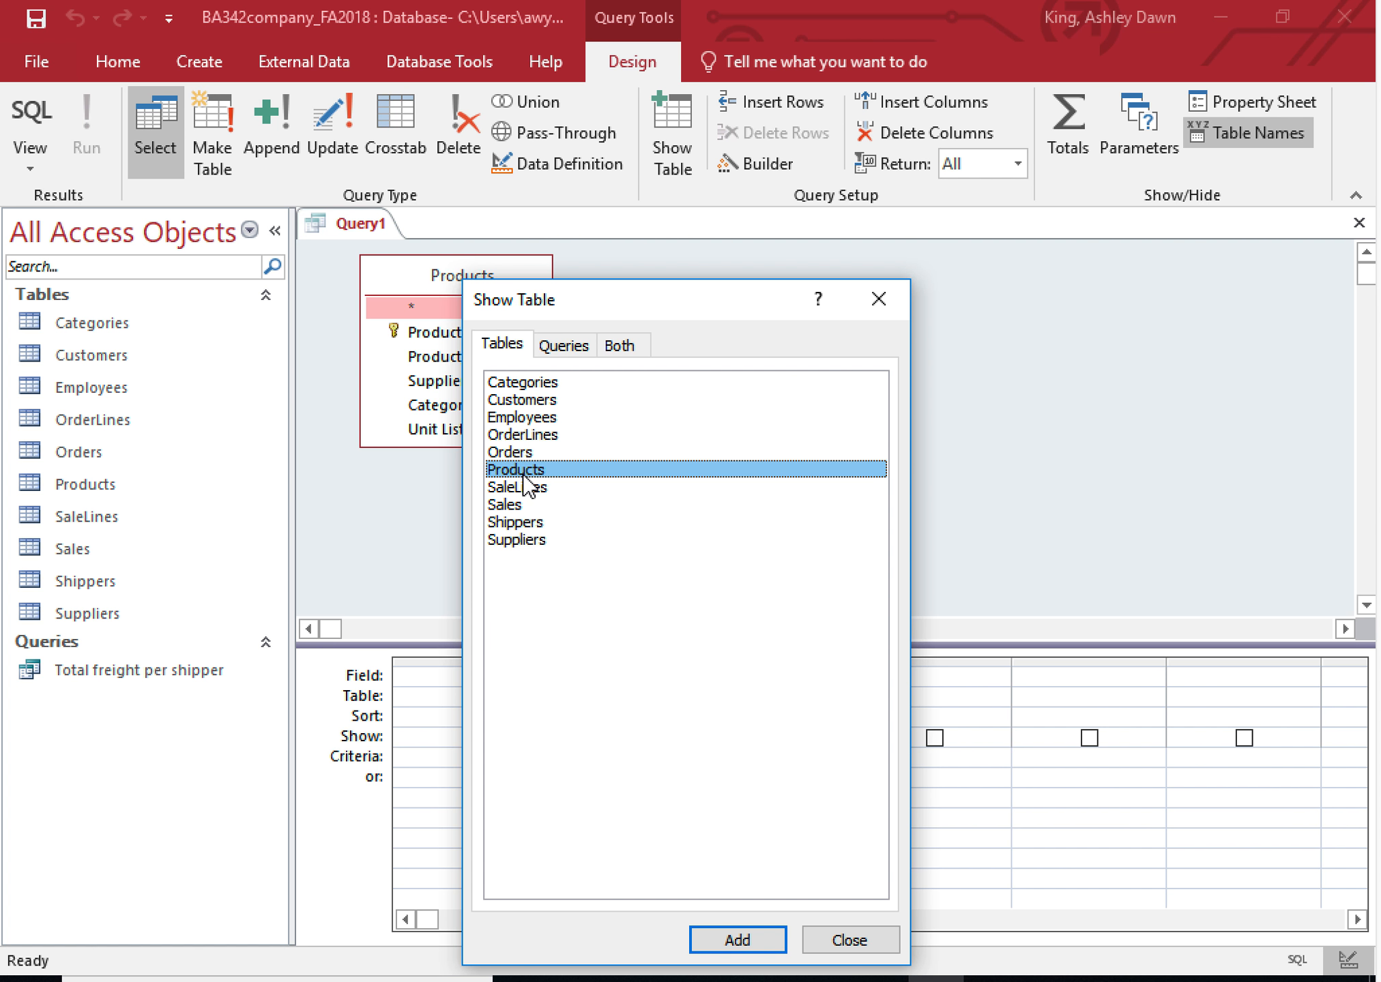
{"action": "left_click", "coordinate": [878, 298]}
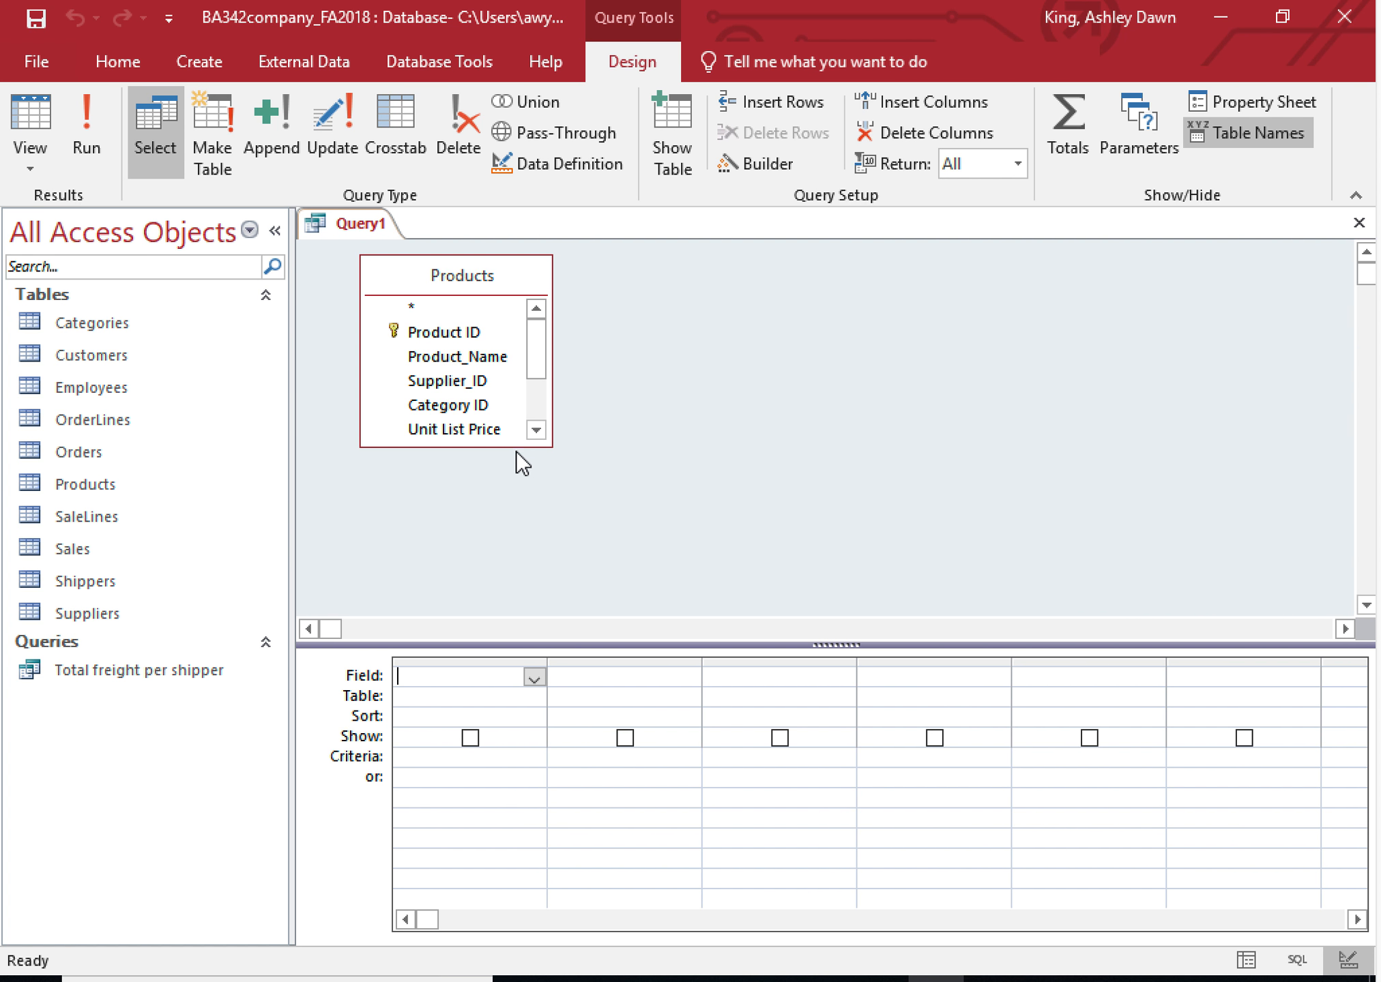
{"action": "left_click_drag", "start_coordinate": [515, 447], "coordinate": [524, 561]}
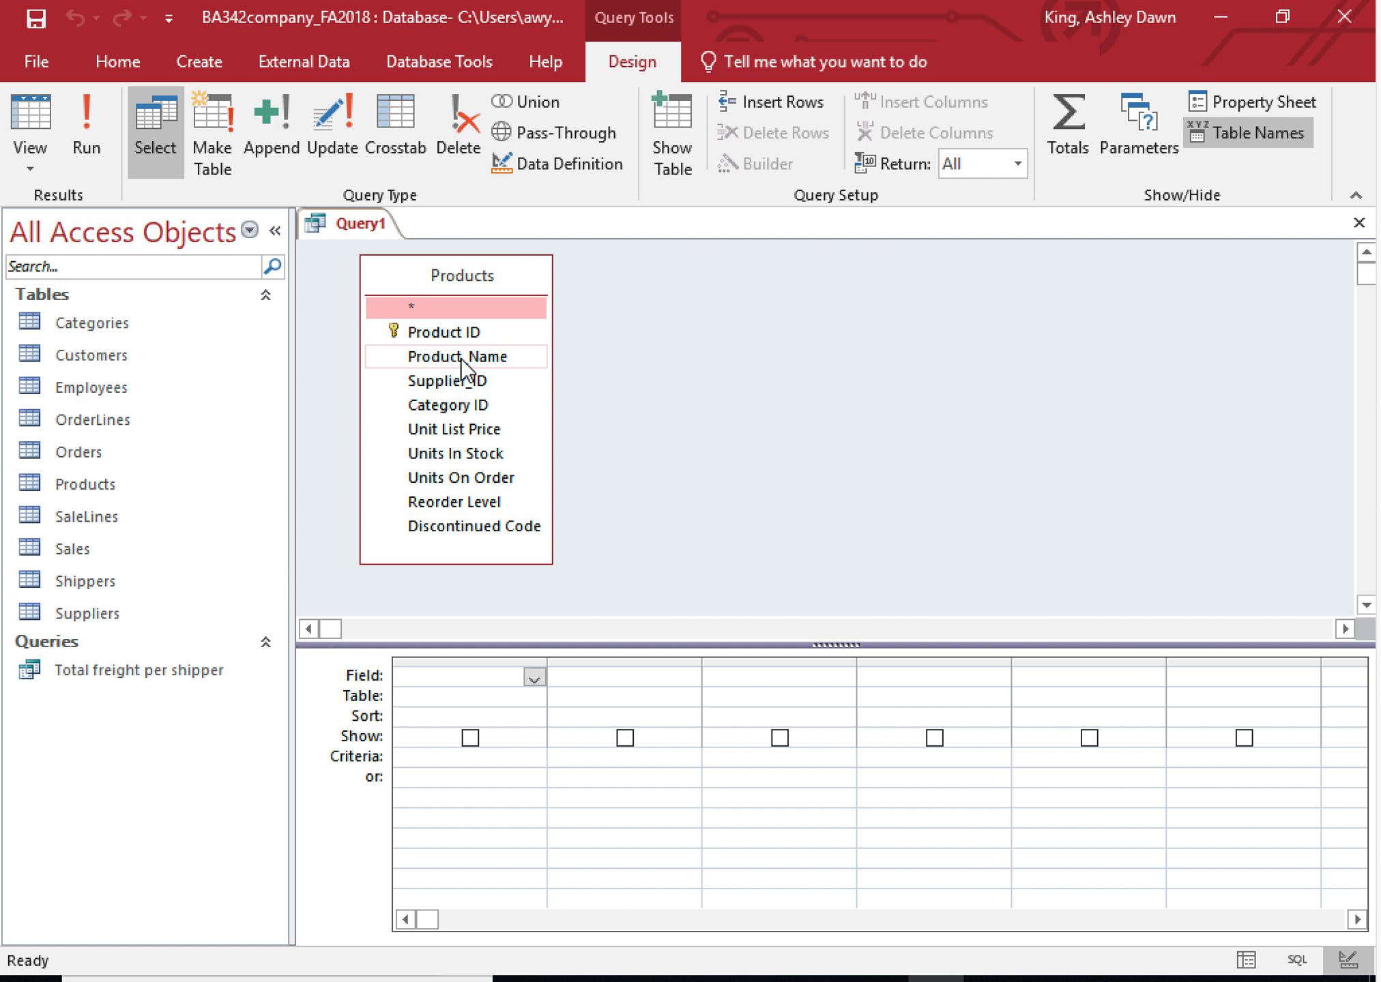
- Add Category ID and Unit List Price to the query grid and show the Totals row
{"action": "double_click", "coordinate": [450, 406]}
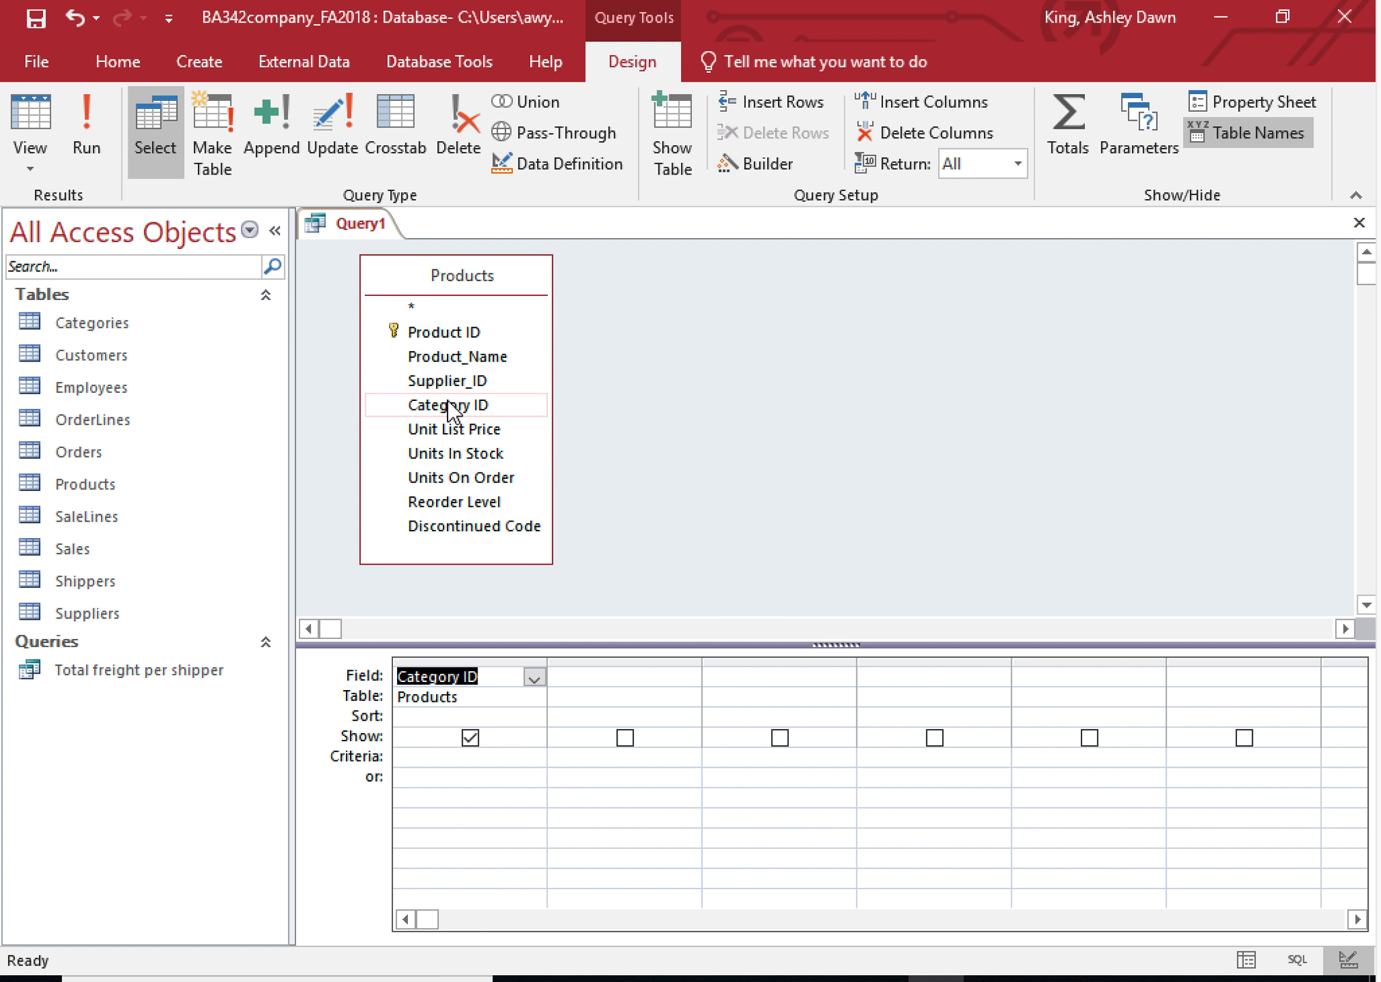
{"action": "double_click", "coordinate": [451, 430]}
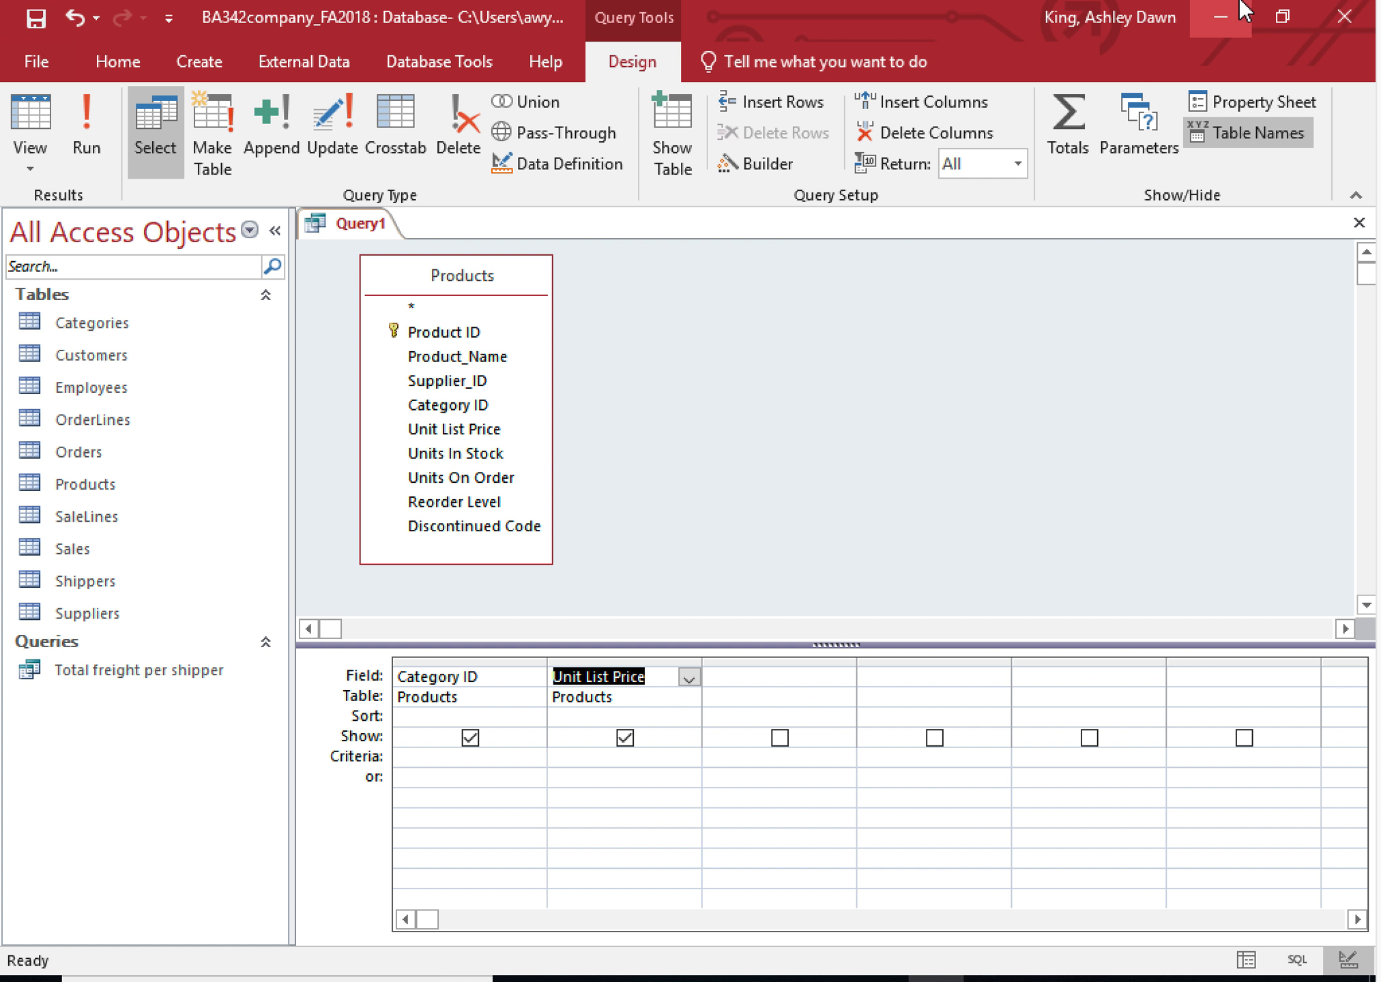
{"action": "left_click", "coordinate": [1071, 104]}
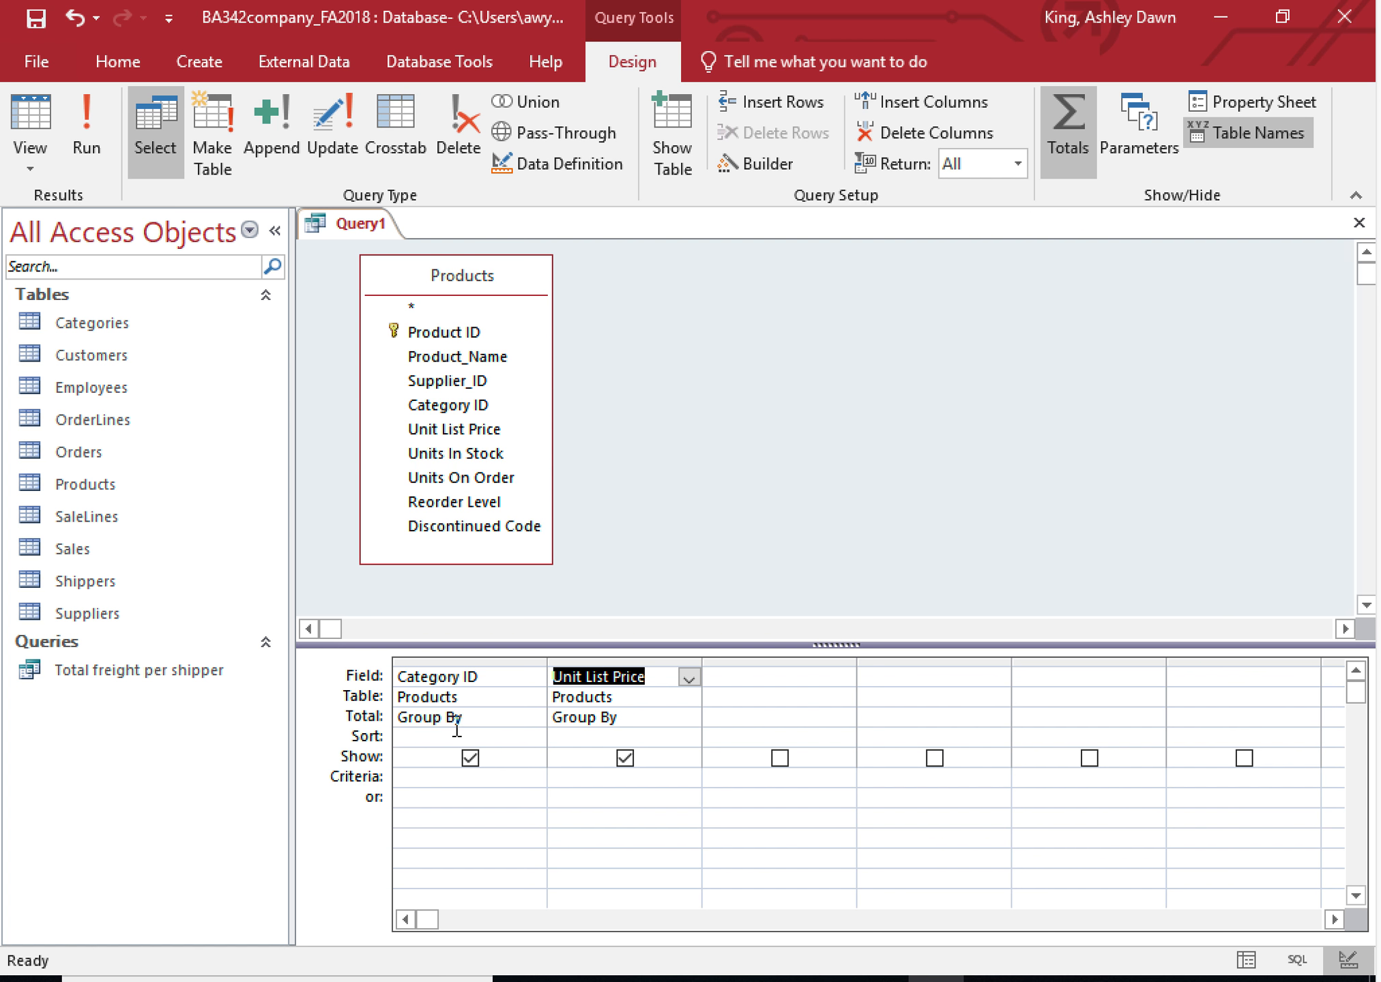
- Set the total for Unit List Price to Avg, grouped by Category ID, and run the query
{"action": "left_click", "coordinate": [655, 719]}
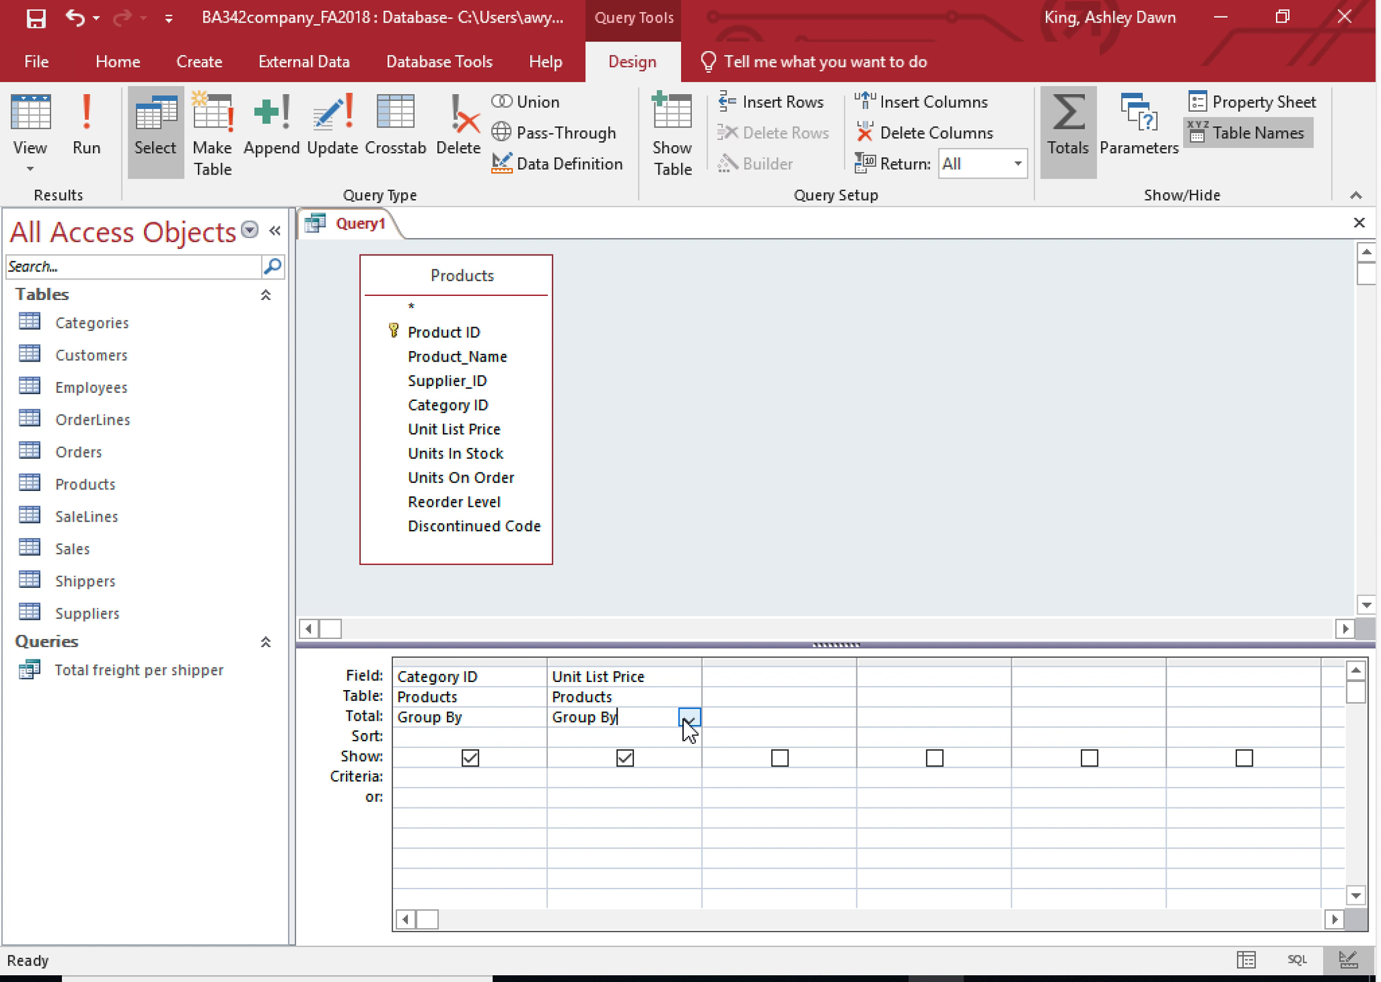
{"action": "left_click", "coordinate": [686, 719]}
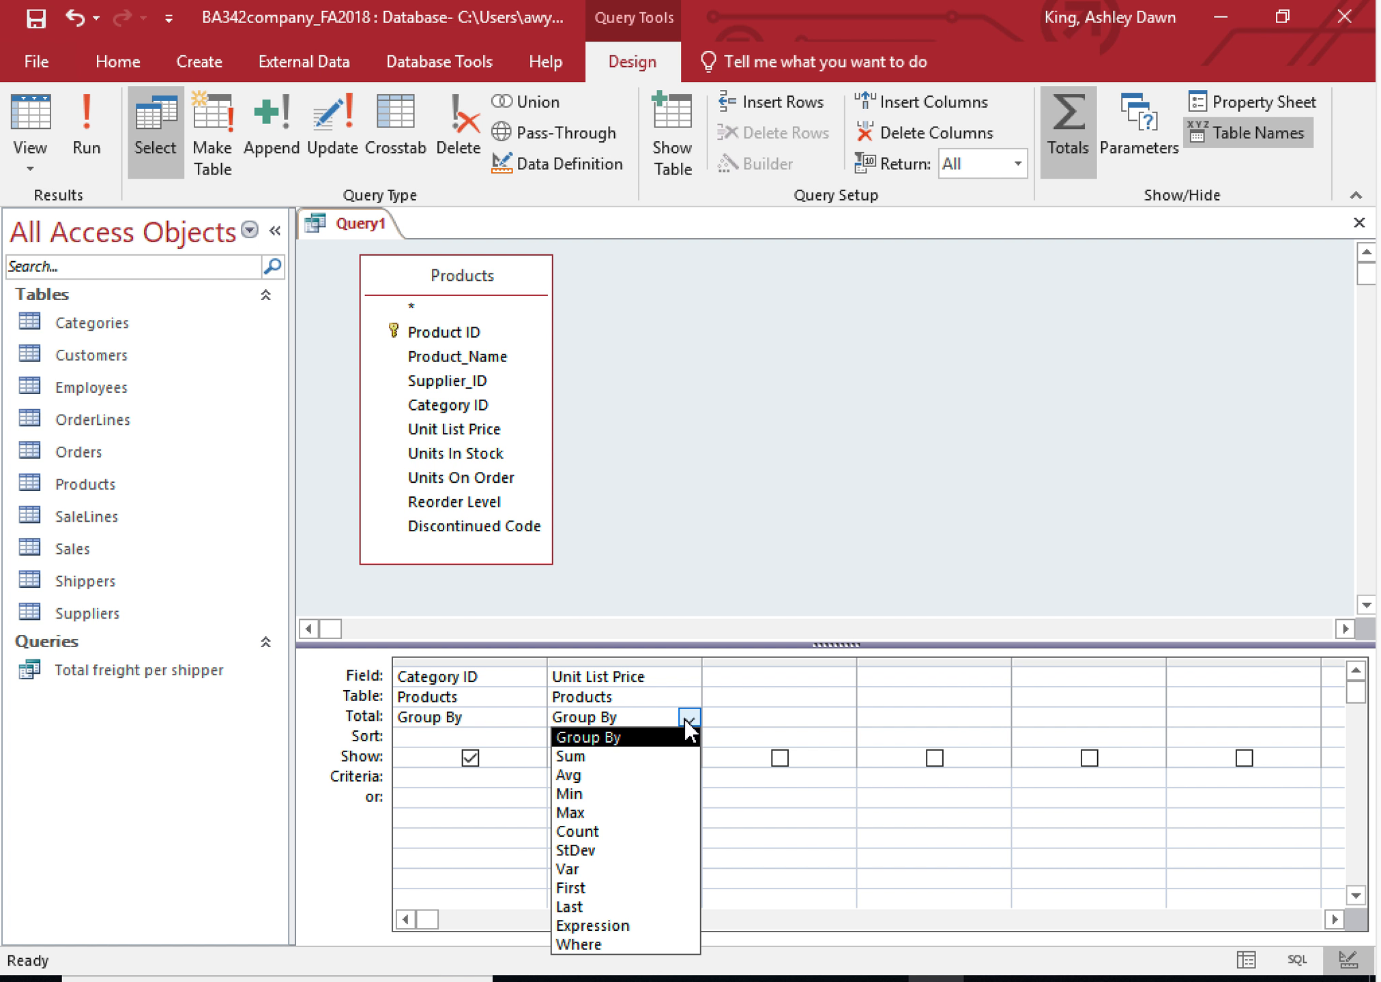
{"action": "left_click", "coordinate": [653, 775]}
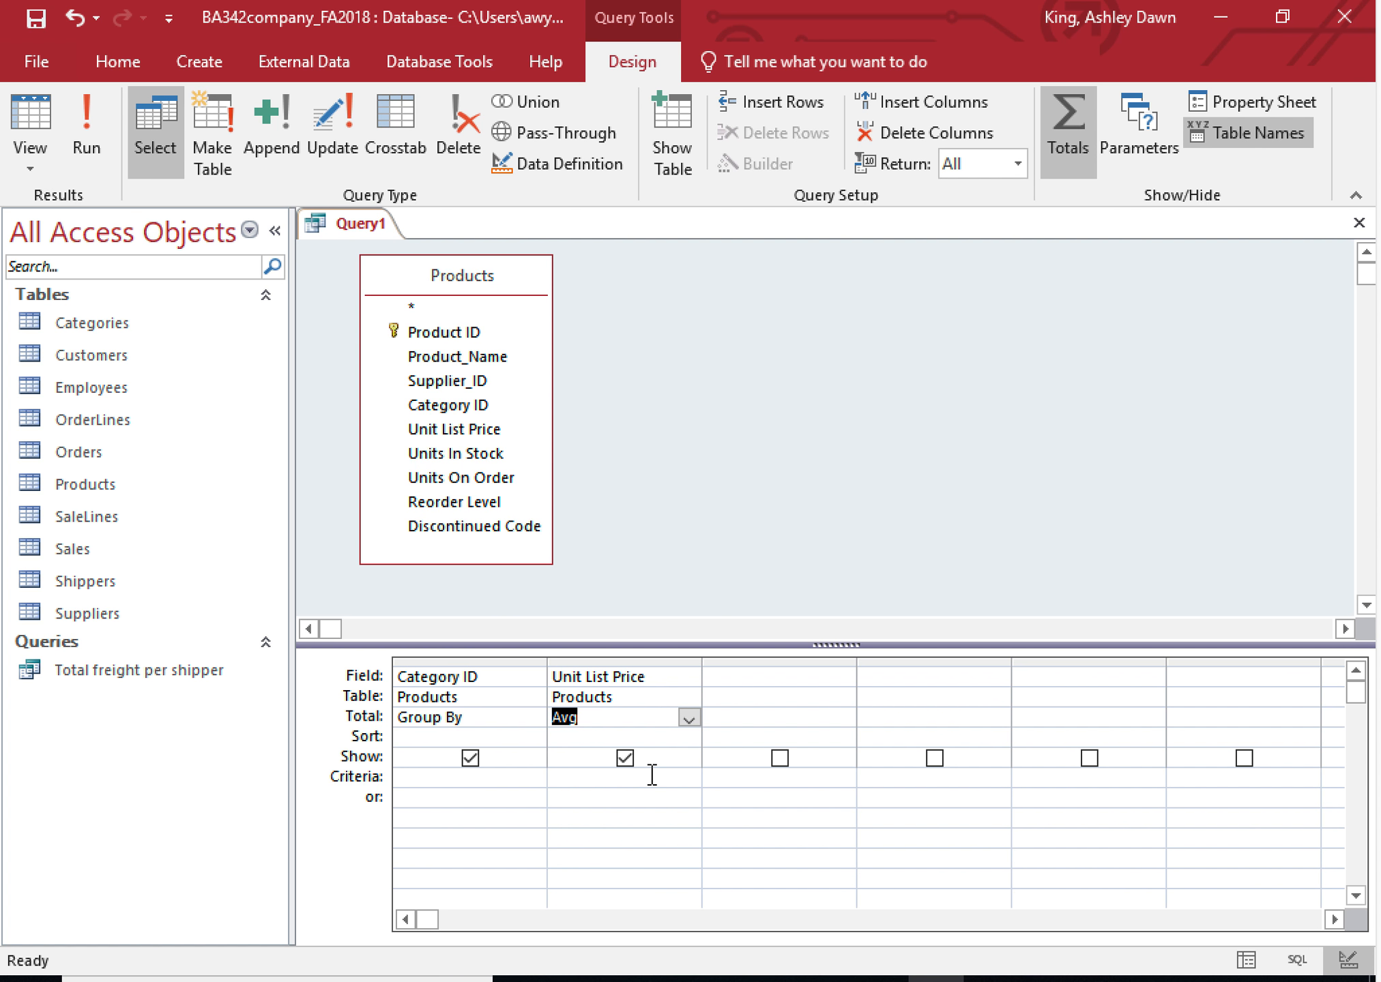
{"action": "left_click", "coordinate": [85, 108]}
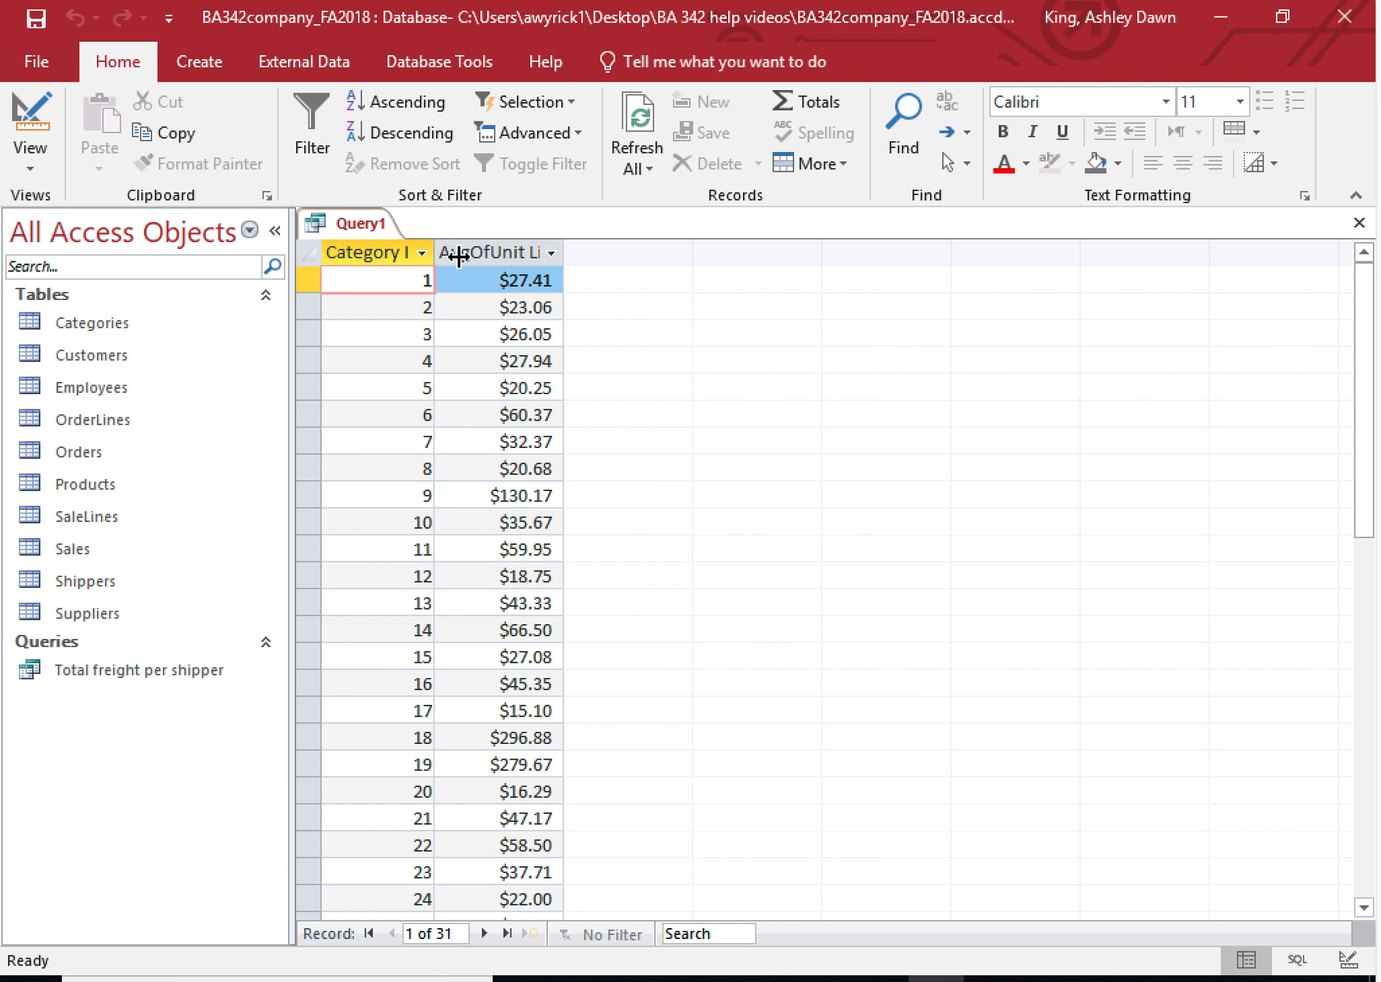
- Widen the Category ID and AvgOfUnit List Price columns in the query results to show their full headings
{"action": "left_click_drag", "start_coordinate": [457, 256], "coordinate": [517, 255]}
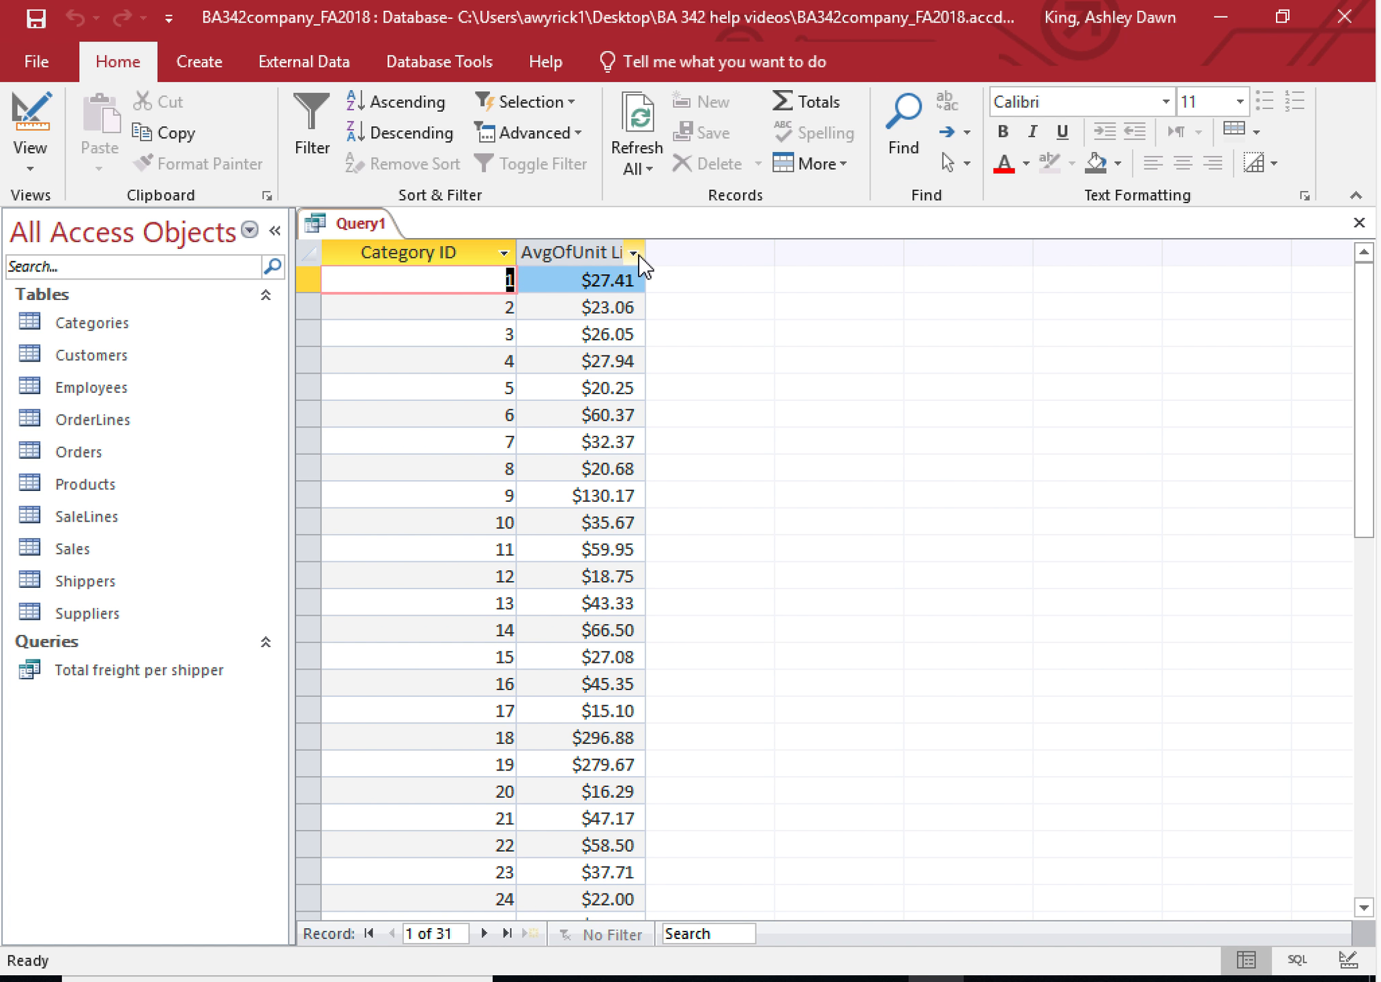
{"action": "left_click_drag", "start_coordinate": [644, 253], "coordinate": [715, 255]}
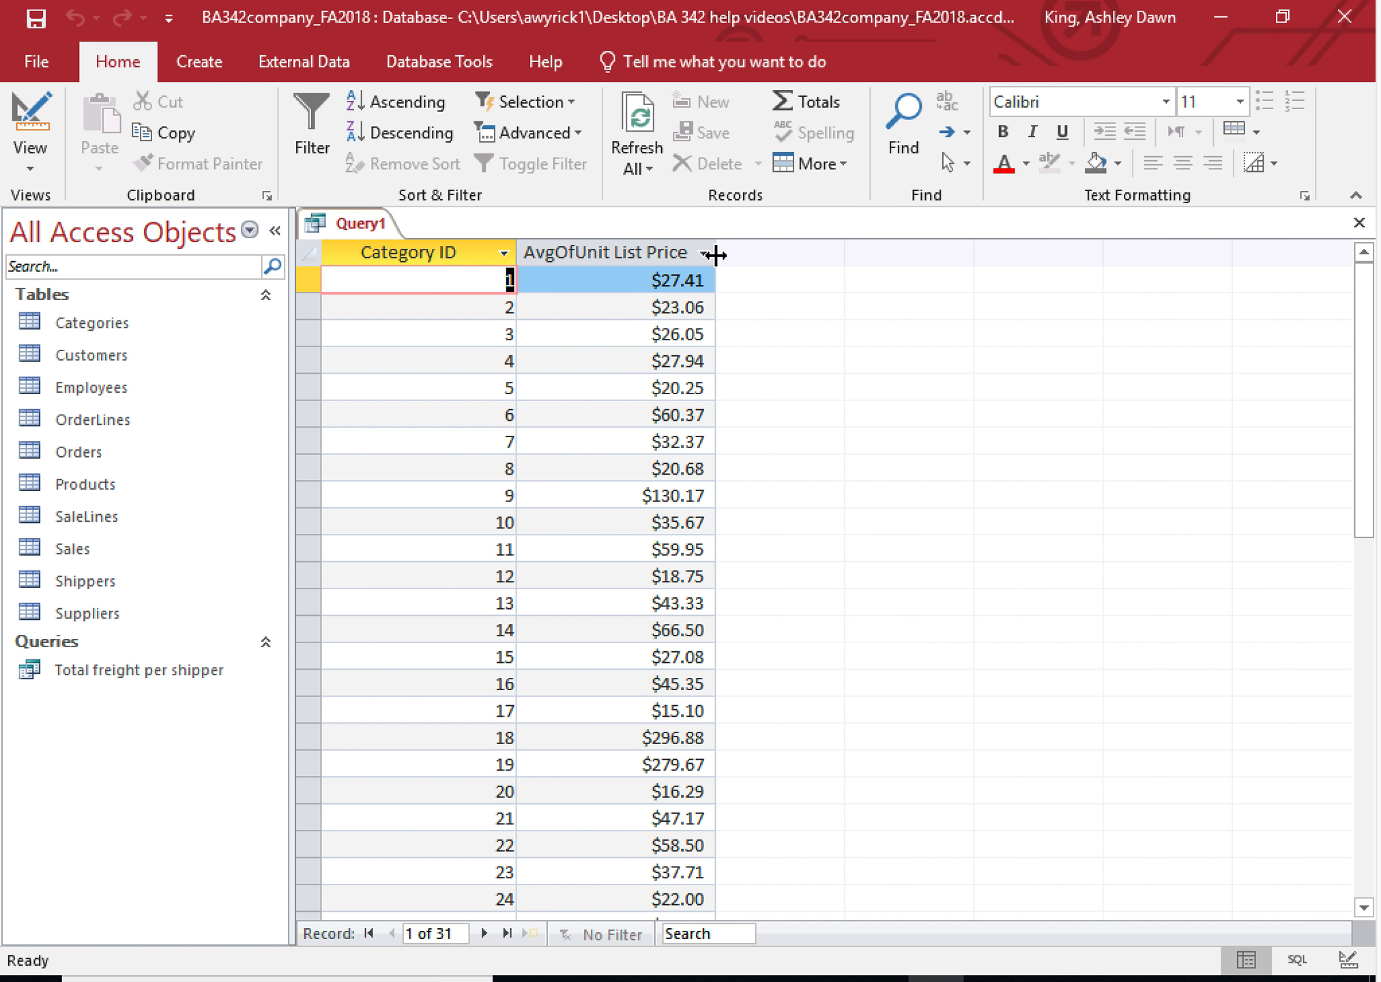
- Give the averaged Unit List Price field the column heading "Average Price" in the query design and rerun the query
{"action": "left_click", "coordinate": [30, 113]}
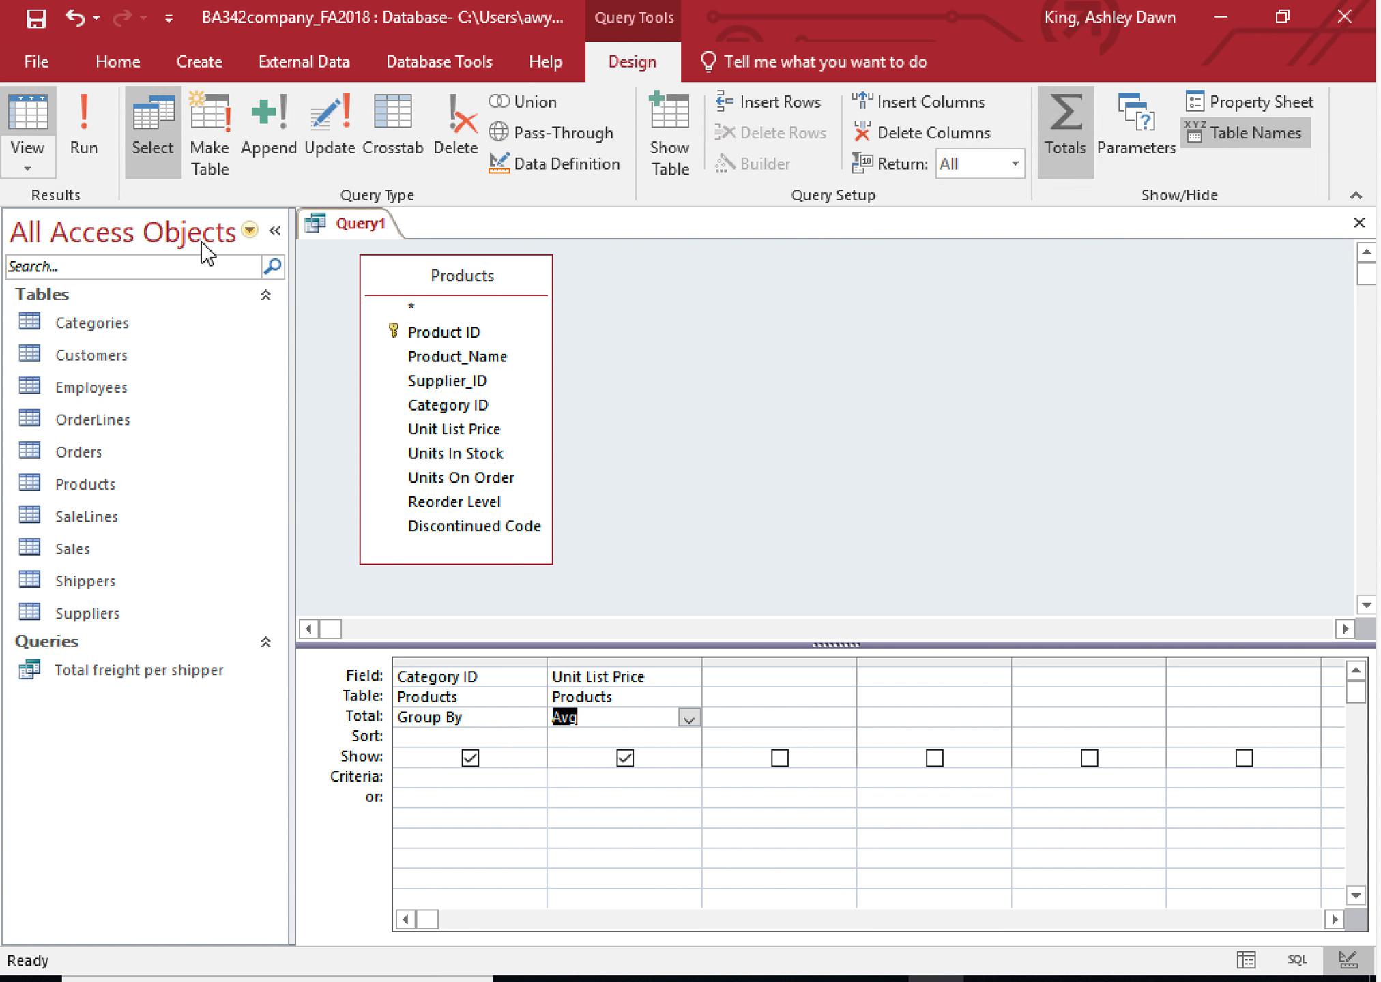
{"action": "left_click", "coordinate": [553, 676]}
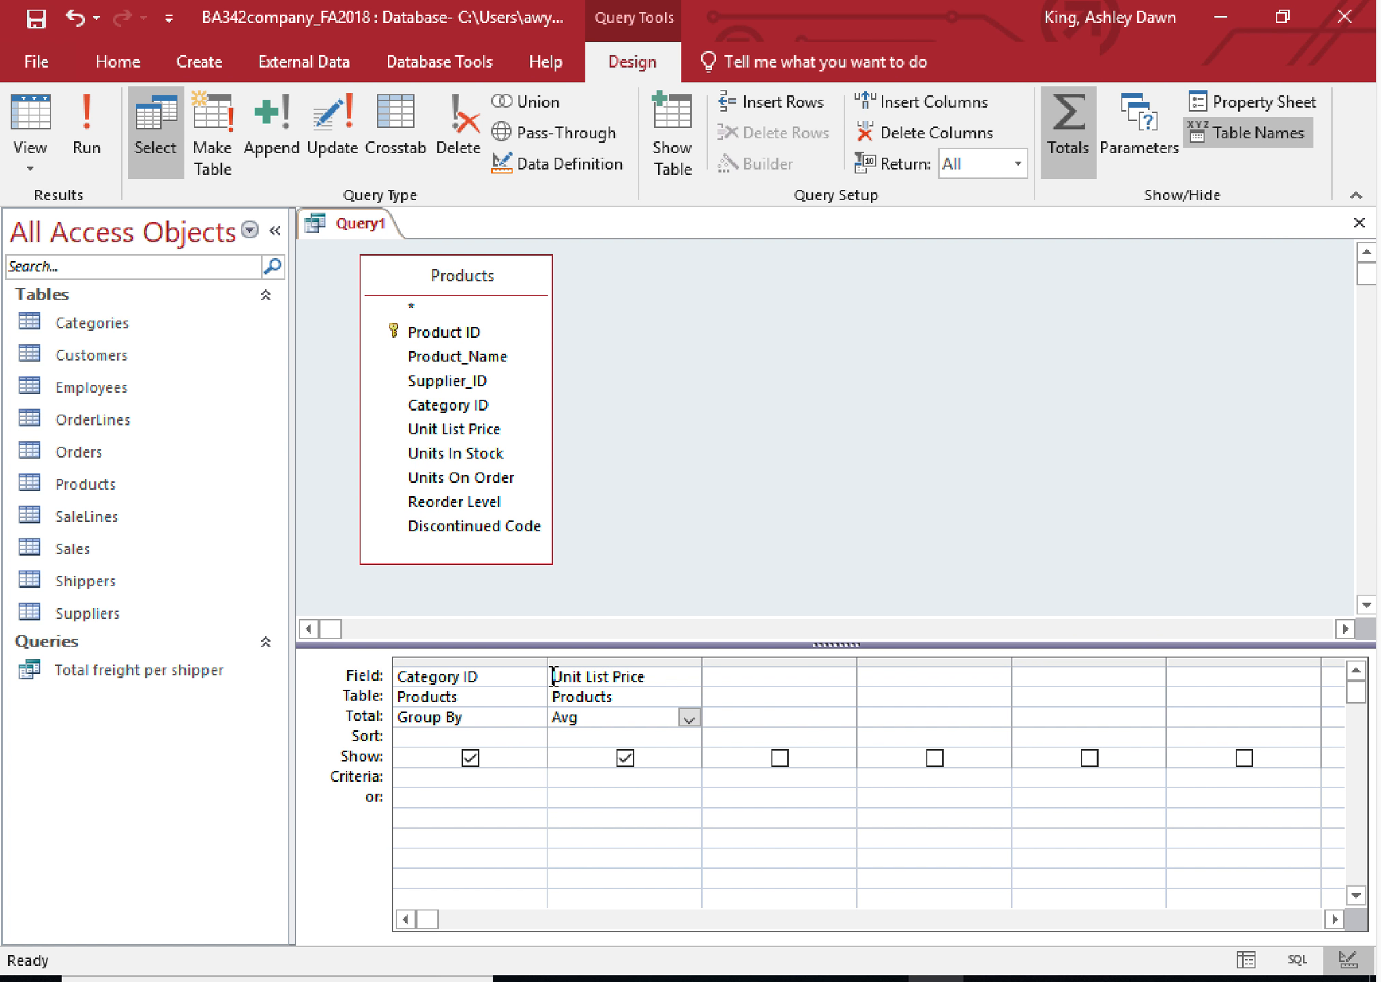
{"action": "type", "text": "Aver"}
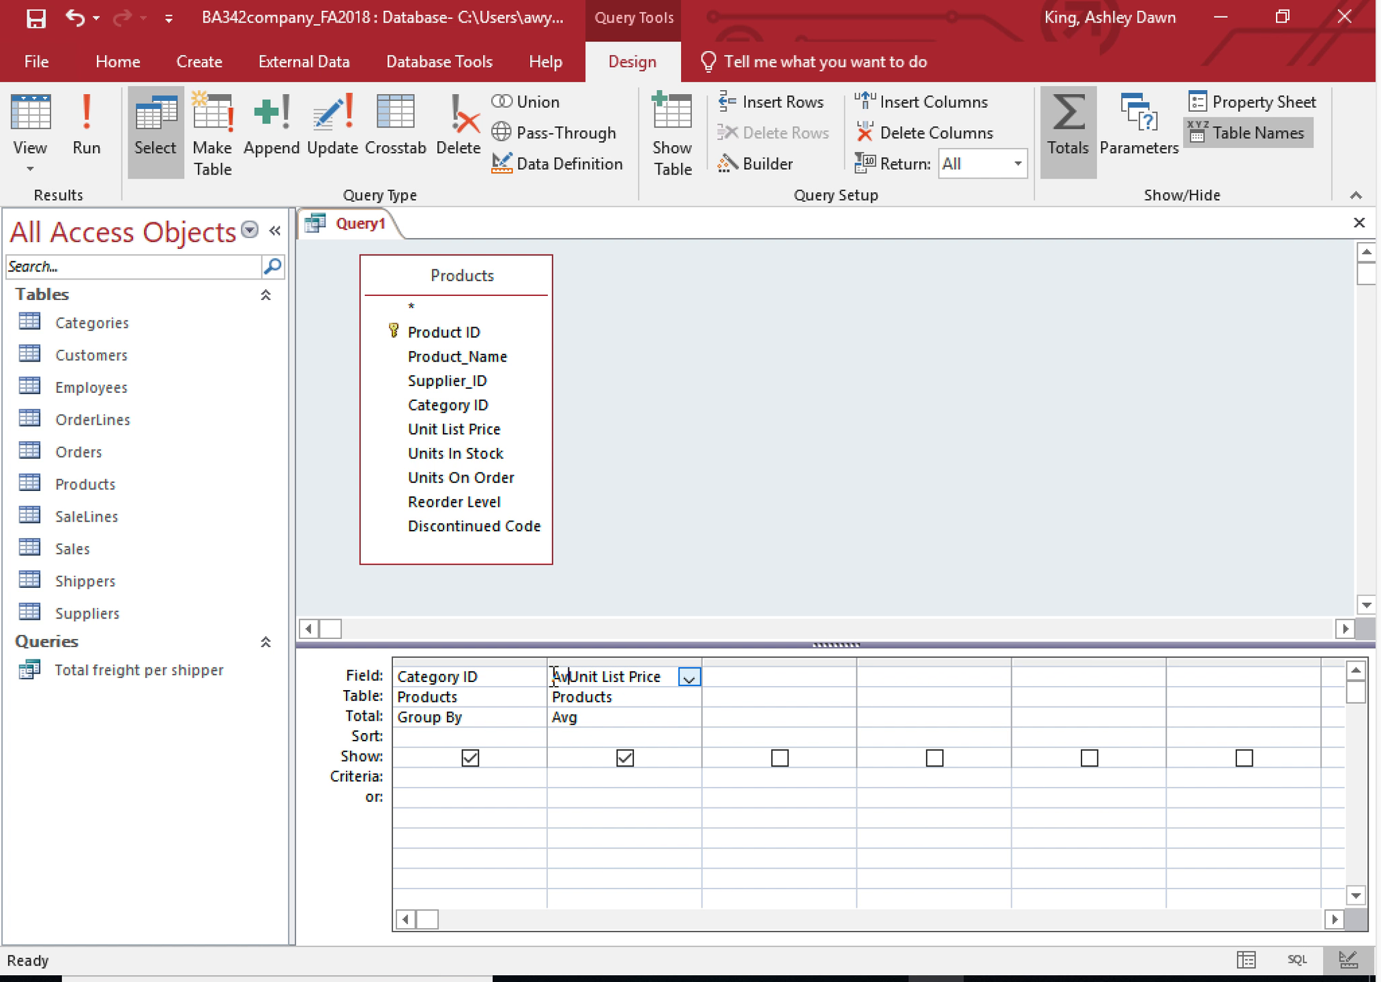
{"action": "type", "text": "age Price:Unit"}
{"action": "left_click", "coordinate": [86, 117]}
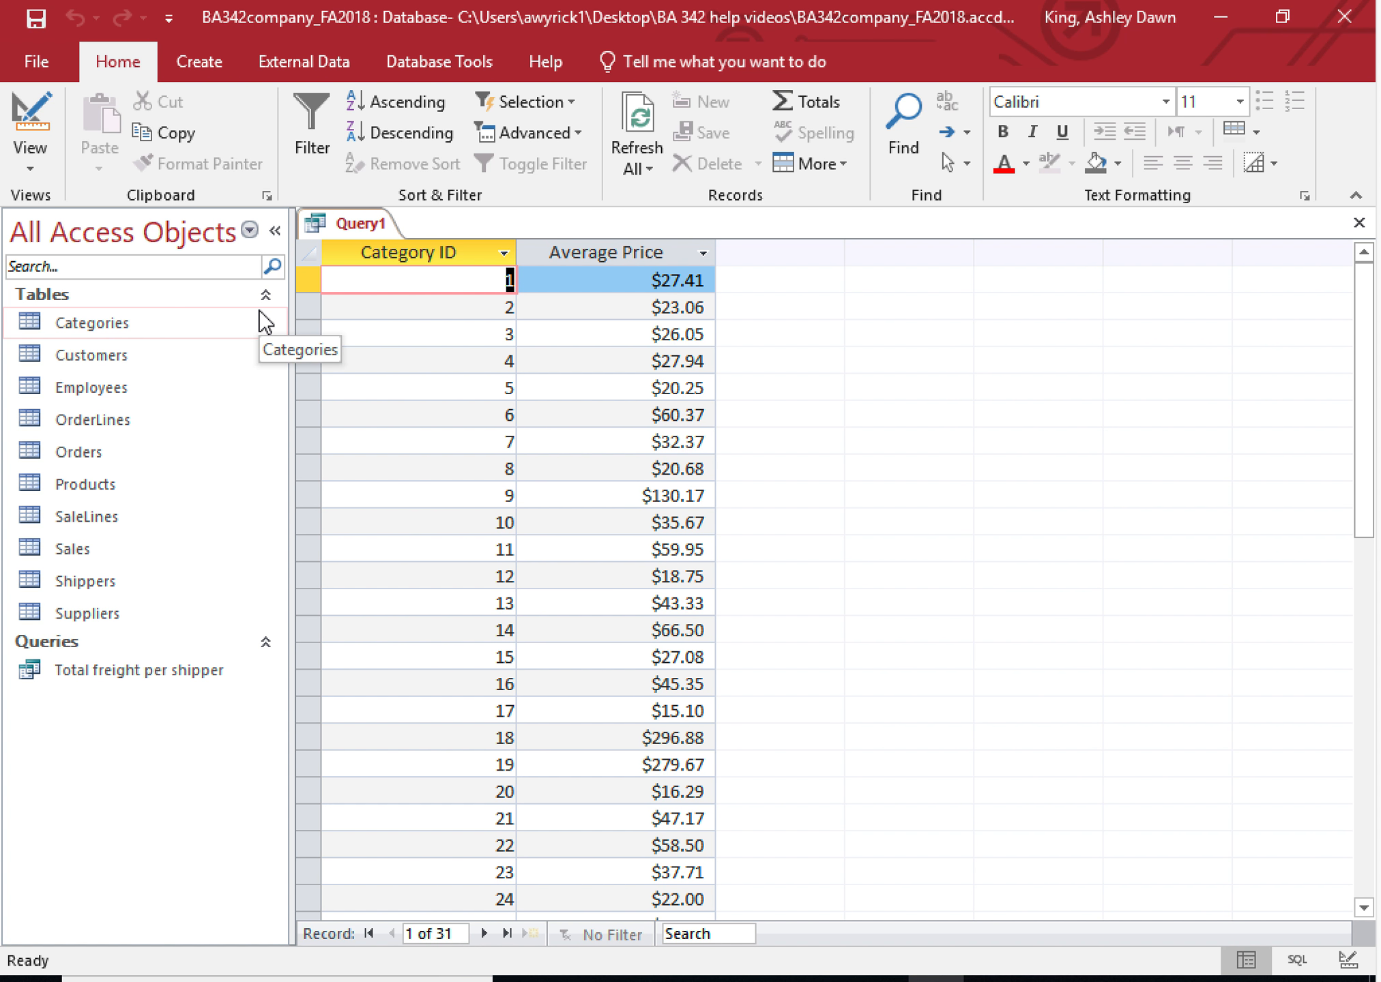
- Add the Categories table to the query design and join its Category_ID to Category ID in Products
{"action": "left_click", "coordinate": [25, 119]}
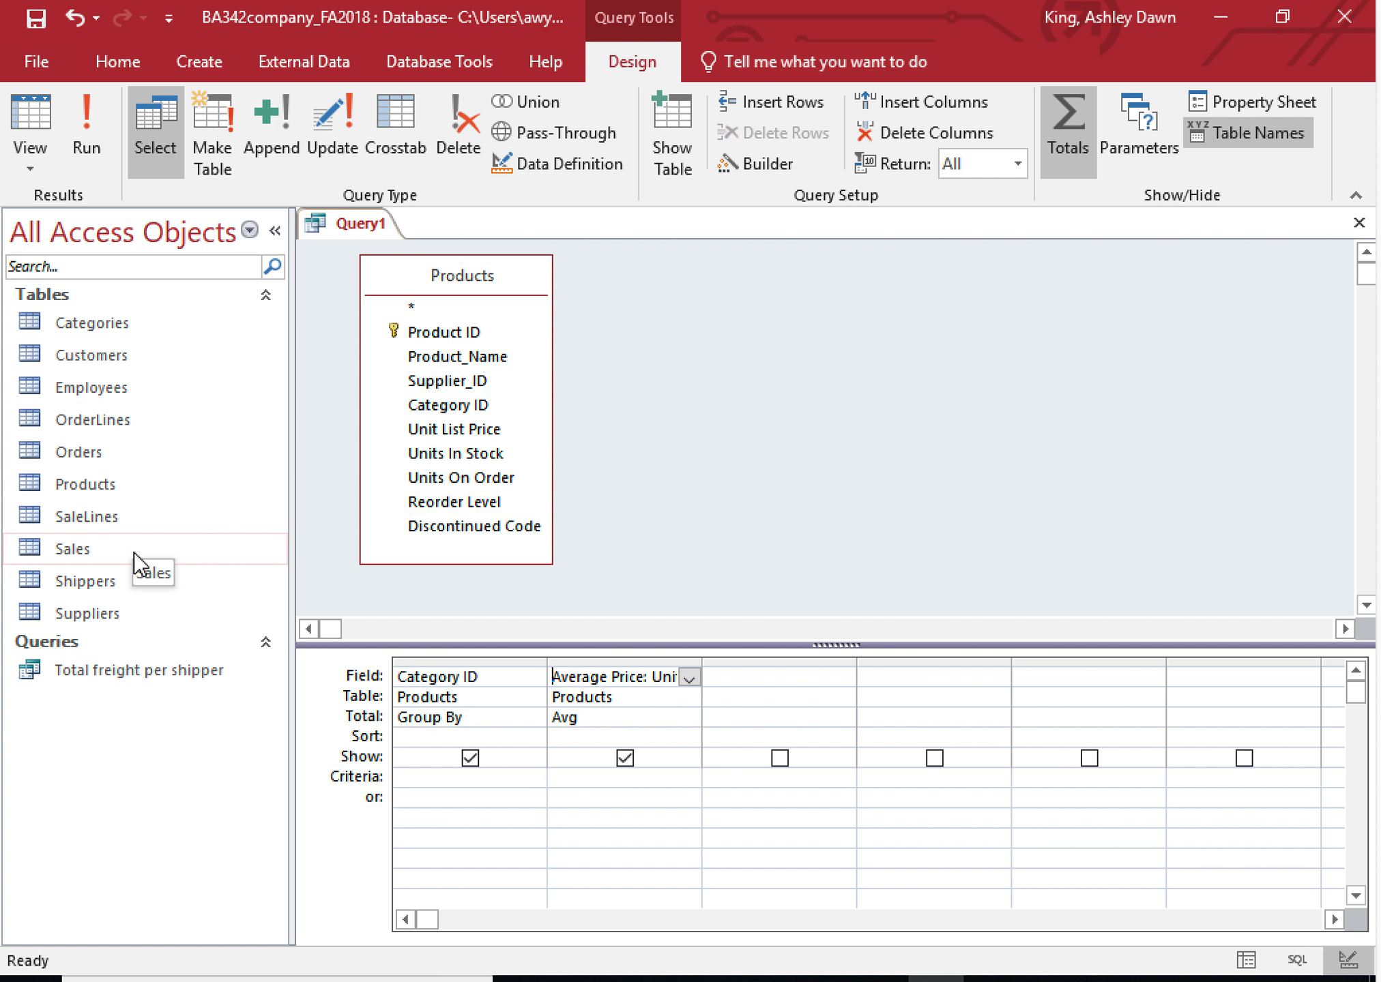
{"action": "left_click_drag", "start_coordinate": [88, 323], "coordinate": [660, 301]}
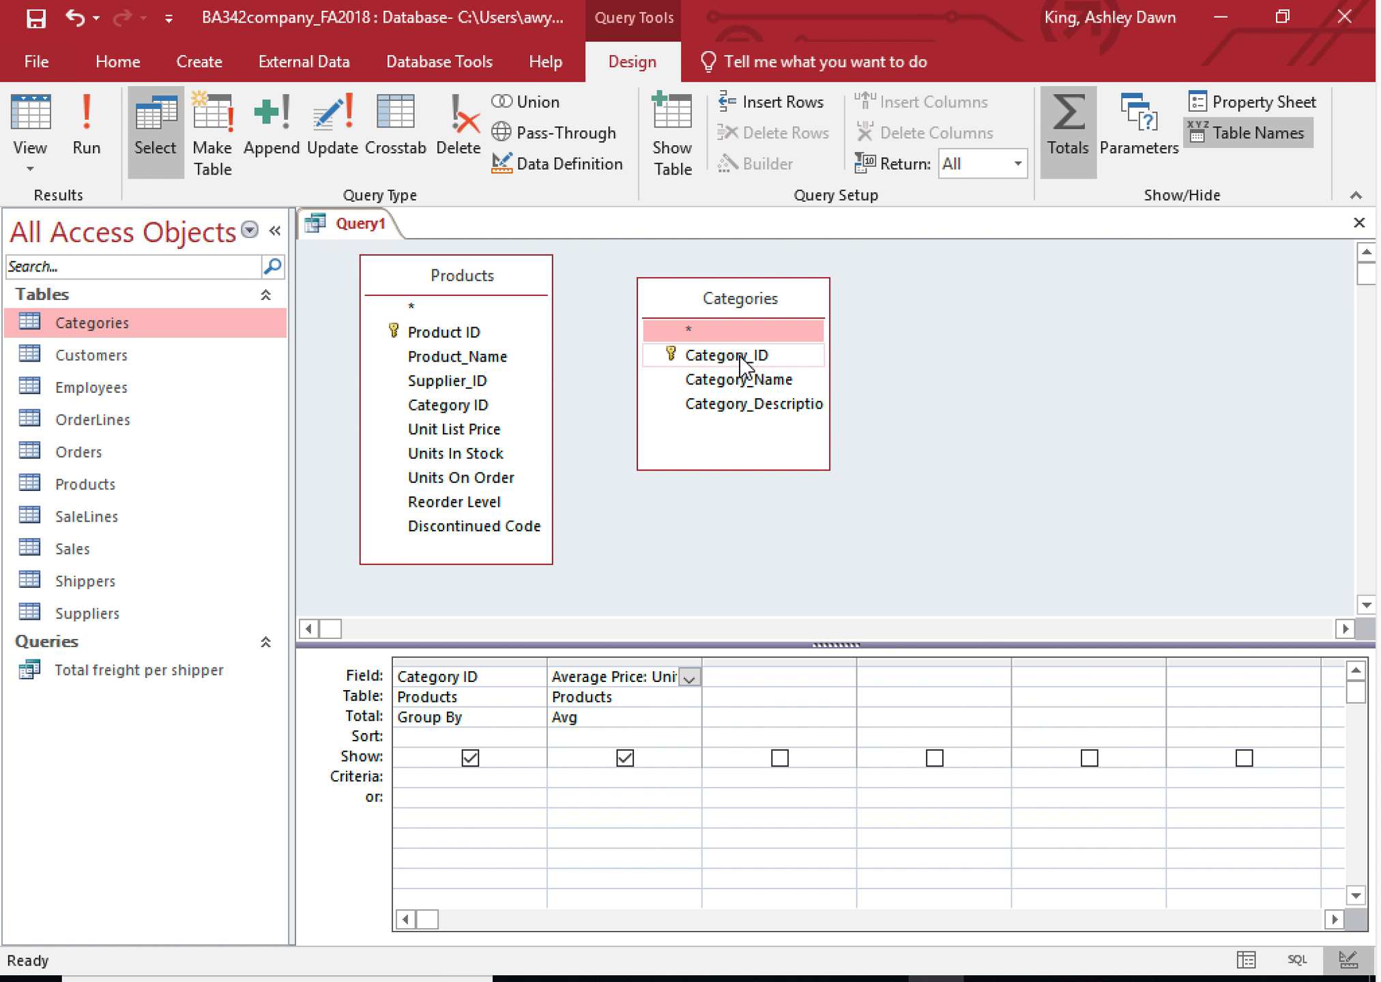
{"action": "left_click_drag", "start_coordinate": [744, 361], "coordinate": [459, 409]}
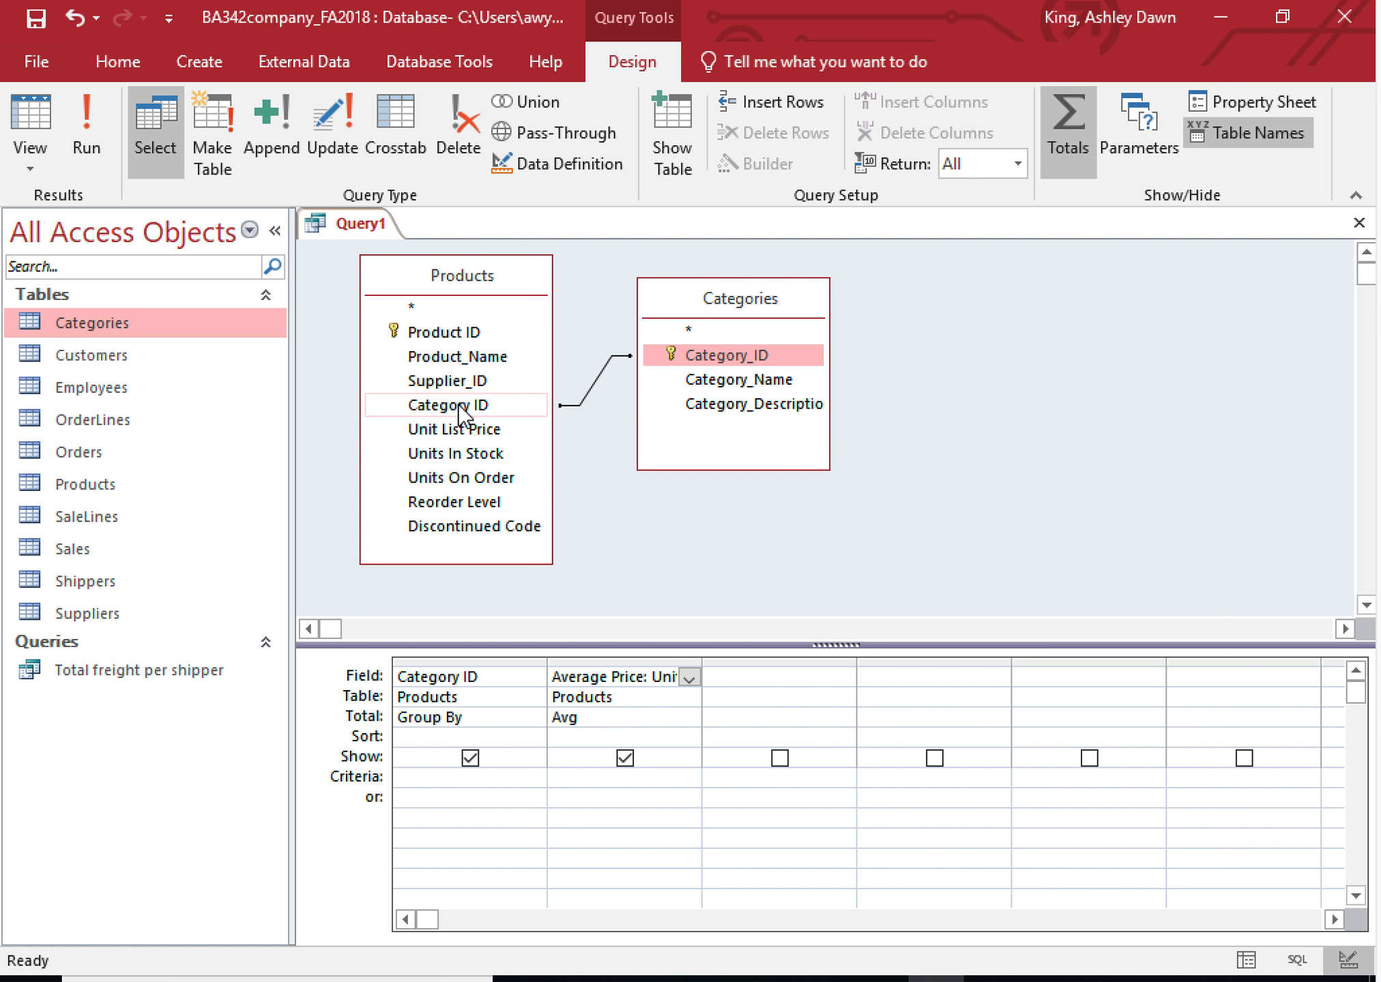
- Add Category_Name to the query grid between Category ID and Average Price, and run the query
{"action": "double_click", "coordinate": [725, 382]}
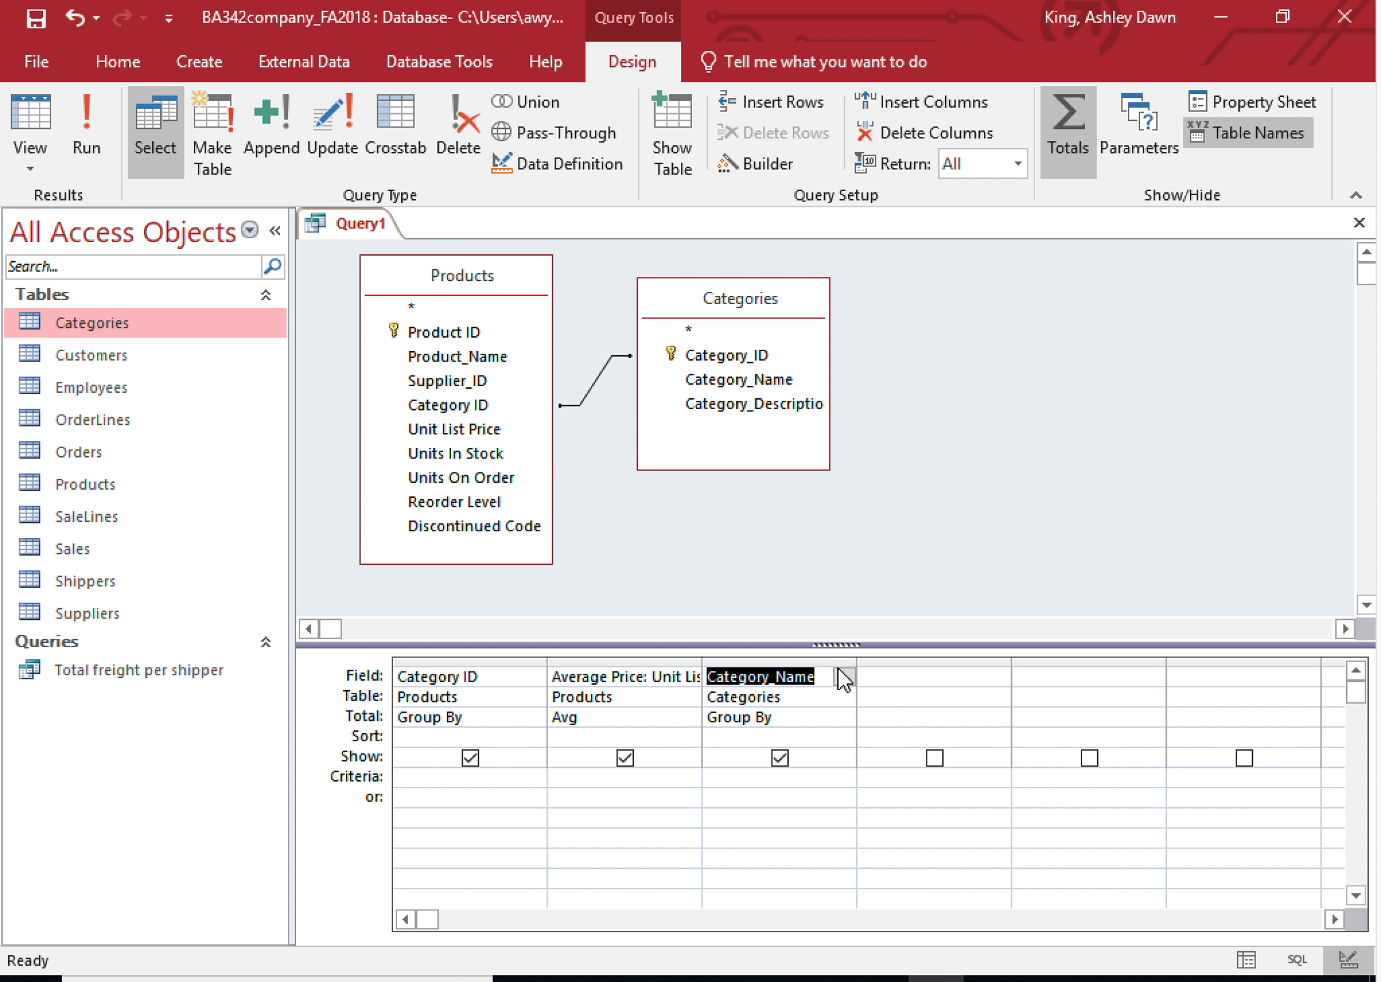
{"action": "left_click", "coordinate": [720, 661]}
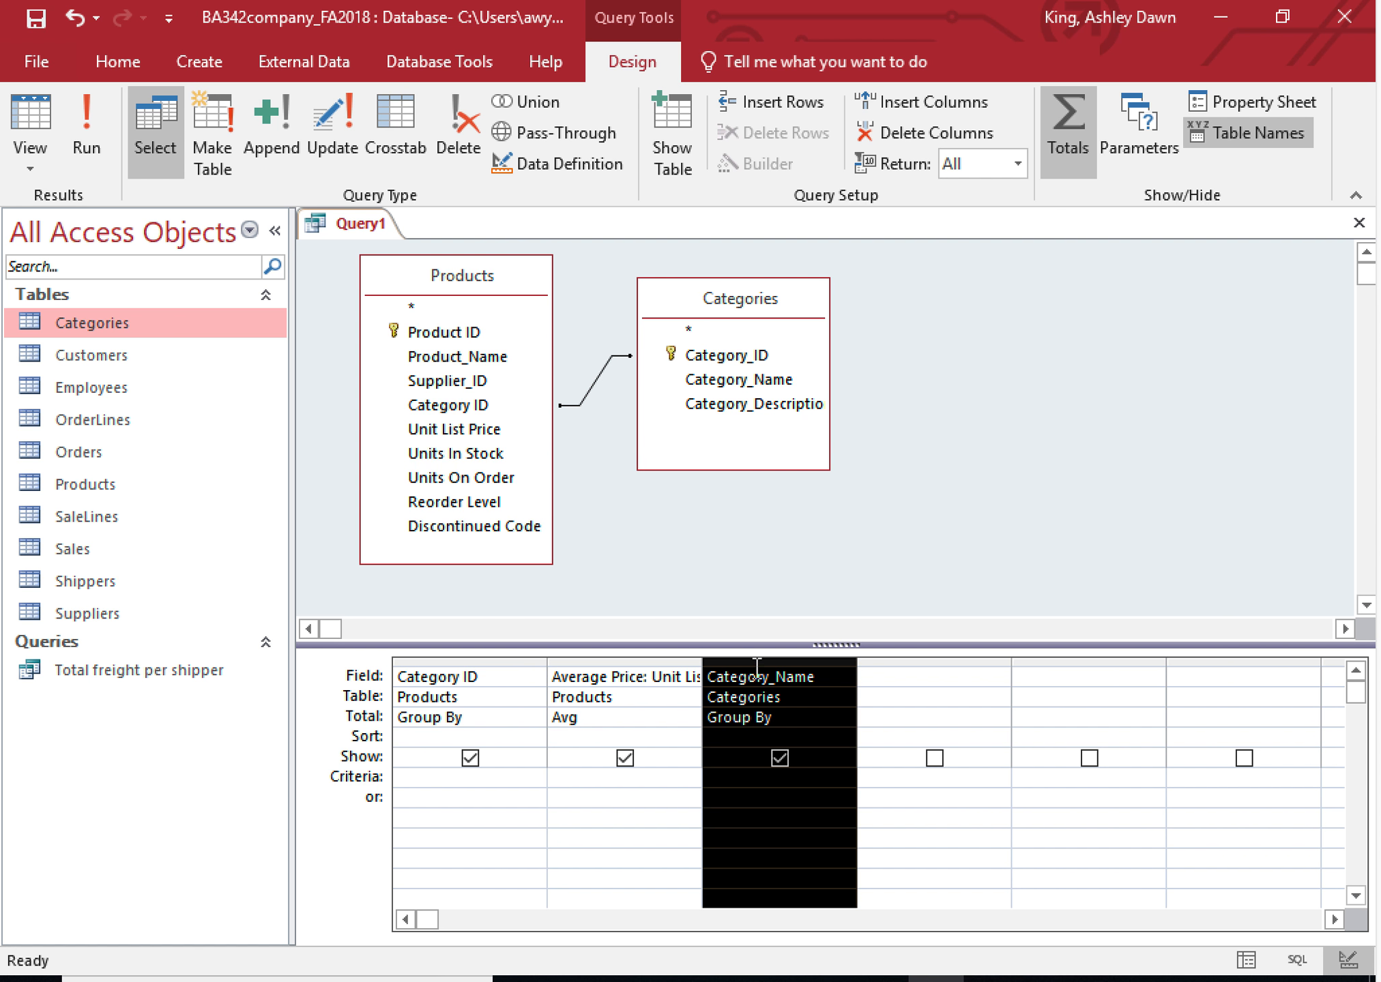
{"action": "left_click_drag", "start_coordinate": [754, 661], "coordinate": [610, 666]}
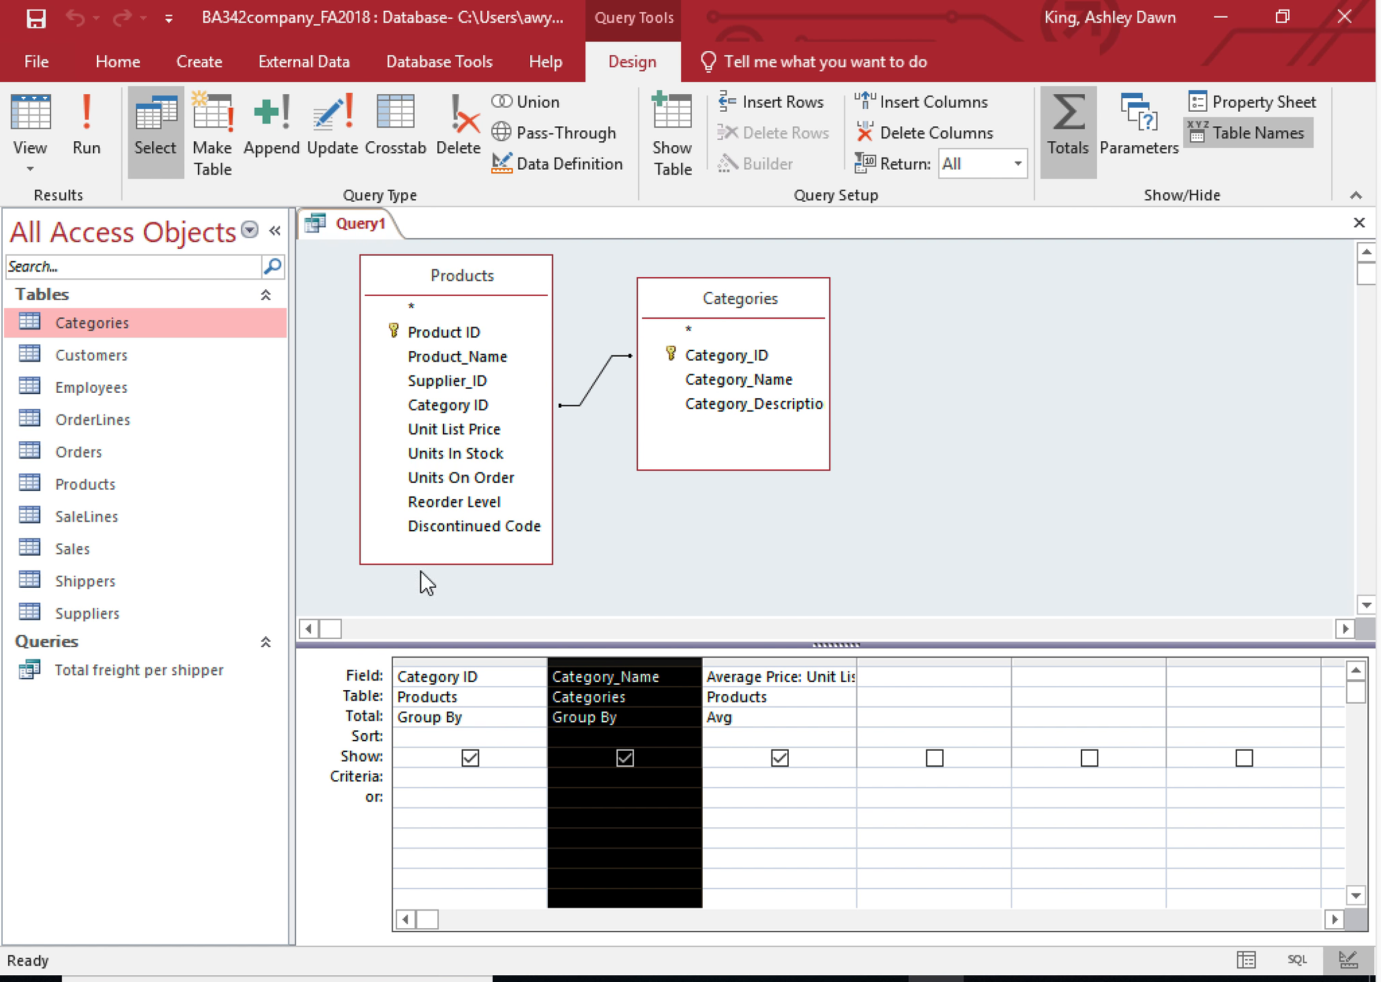
{"action": "left_click", "coordinate": [86, 108]}
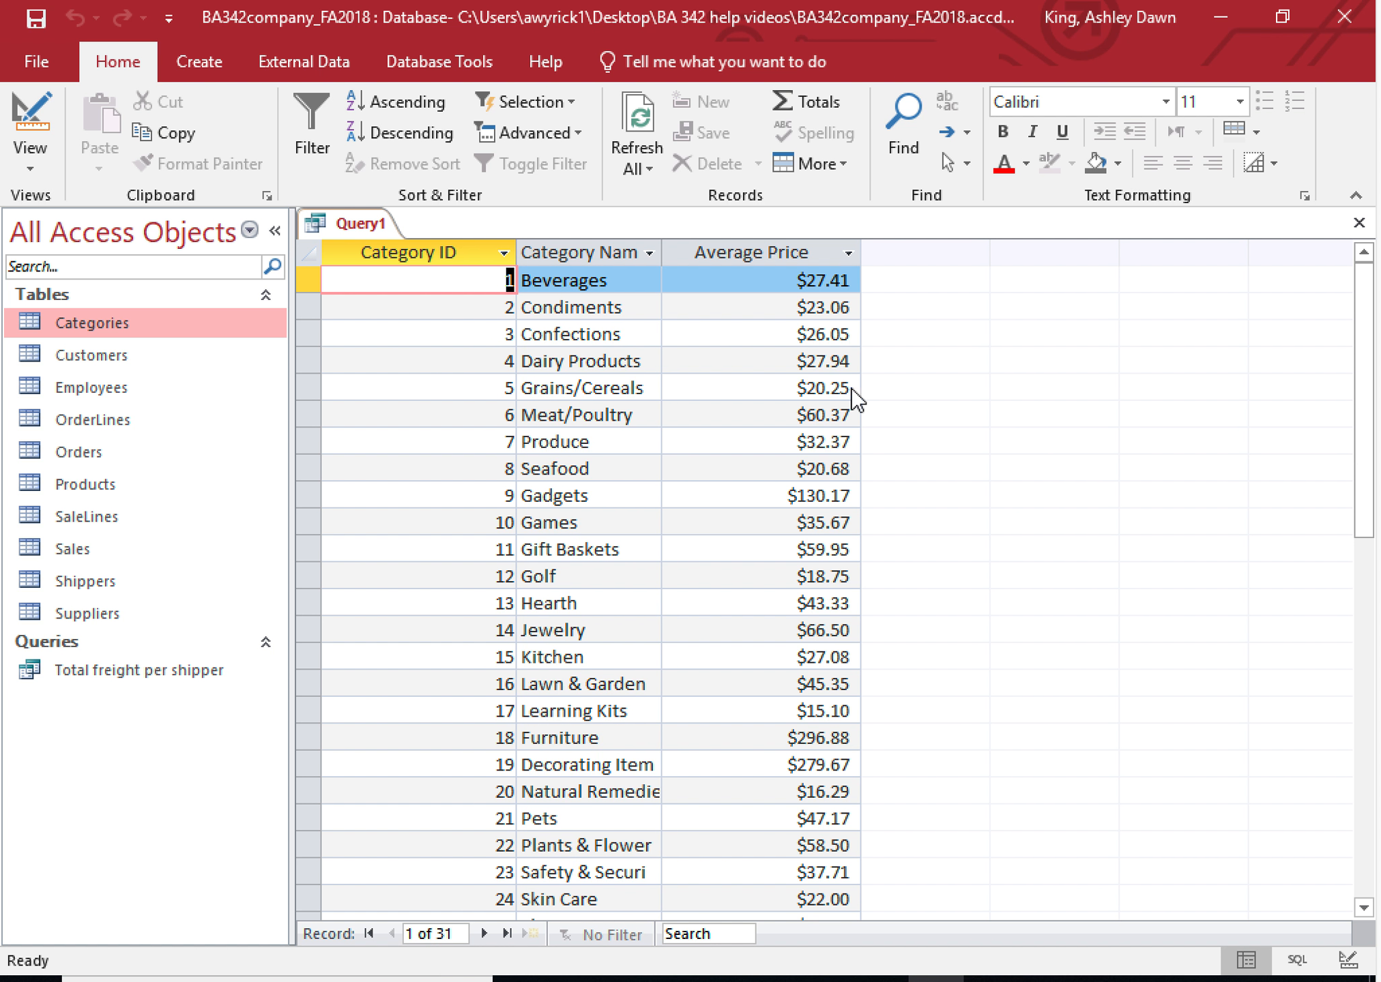
- Close the query and save it under the name "Average price per category"
{"action": "left_click", "coordinate": [30, 119]}
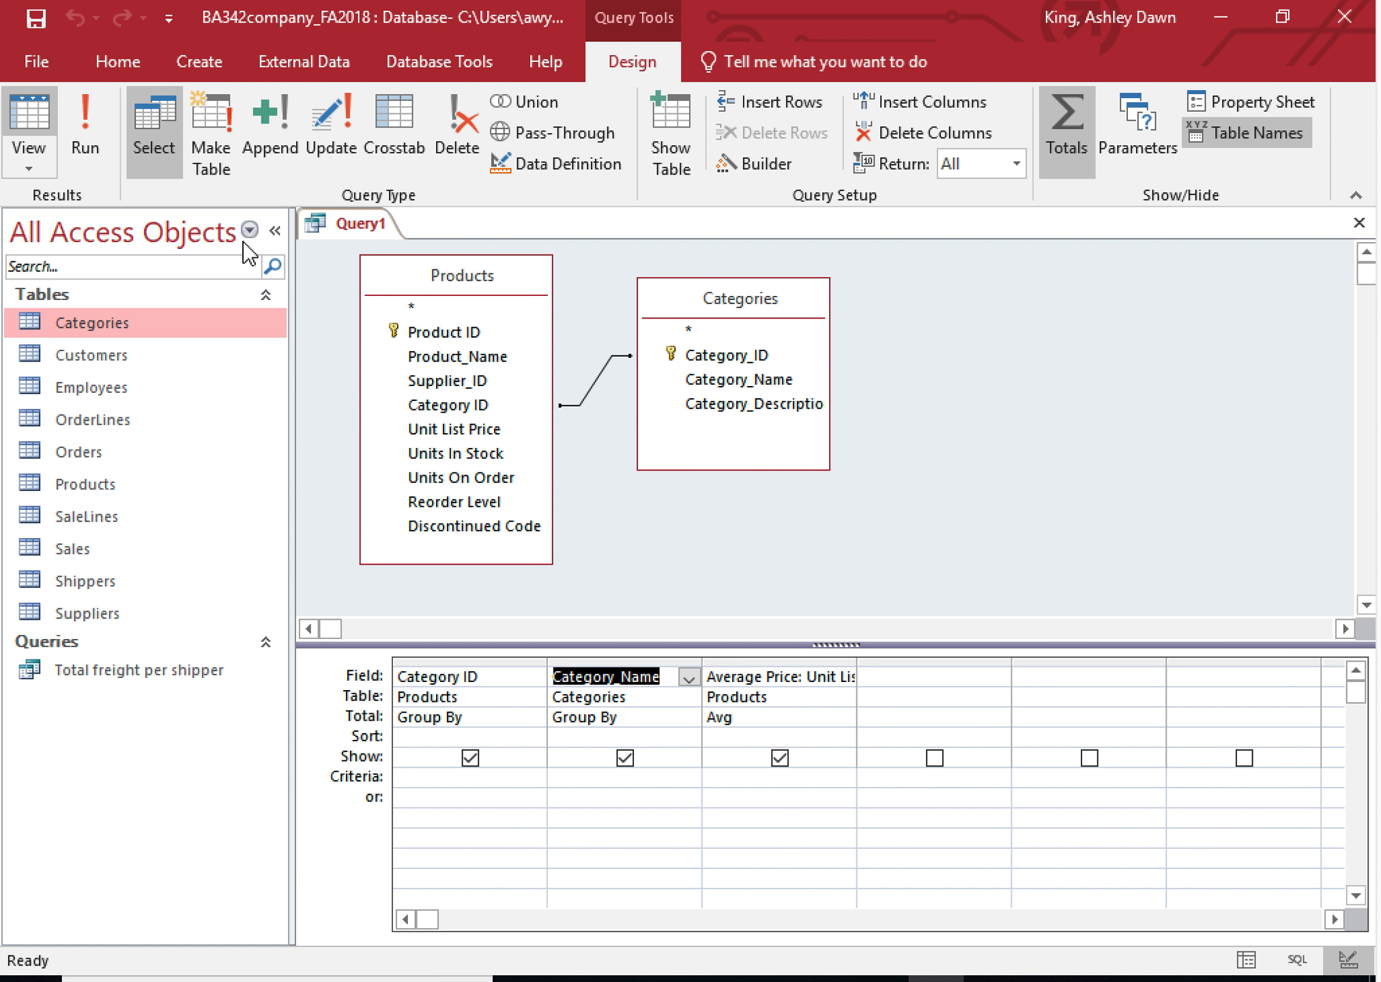
{"action": "left_click", "coordinate": [1359, 225]}
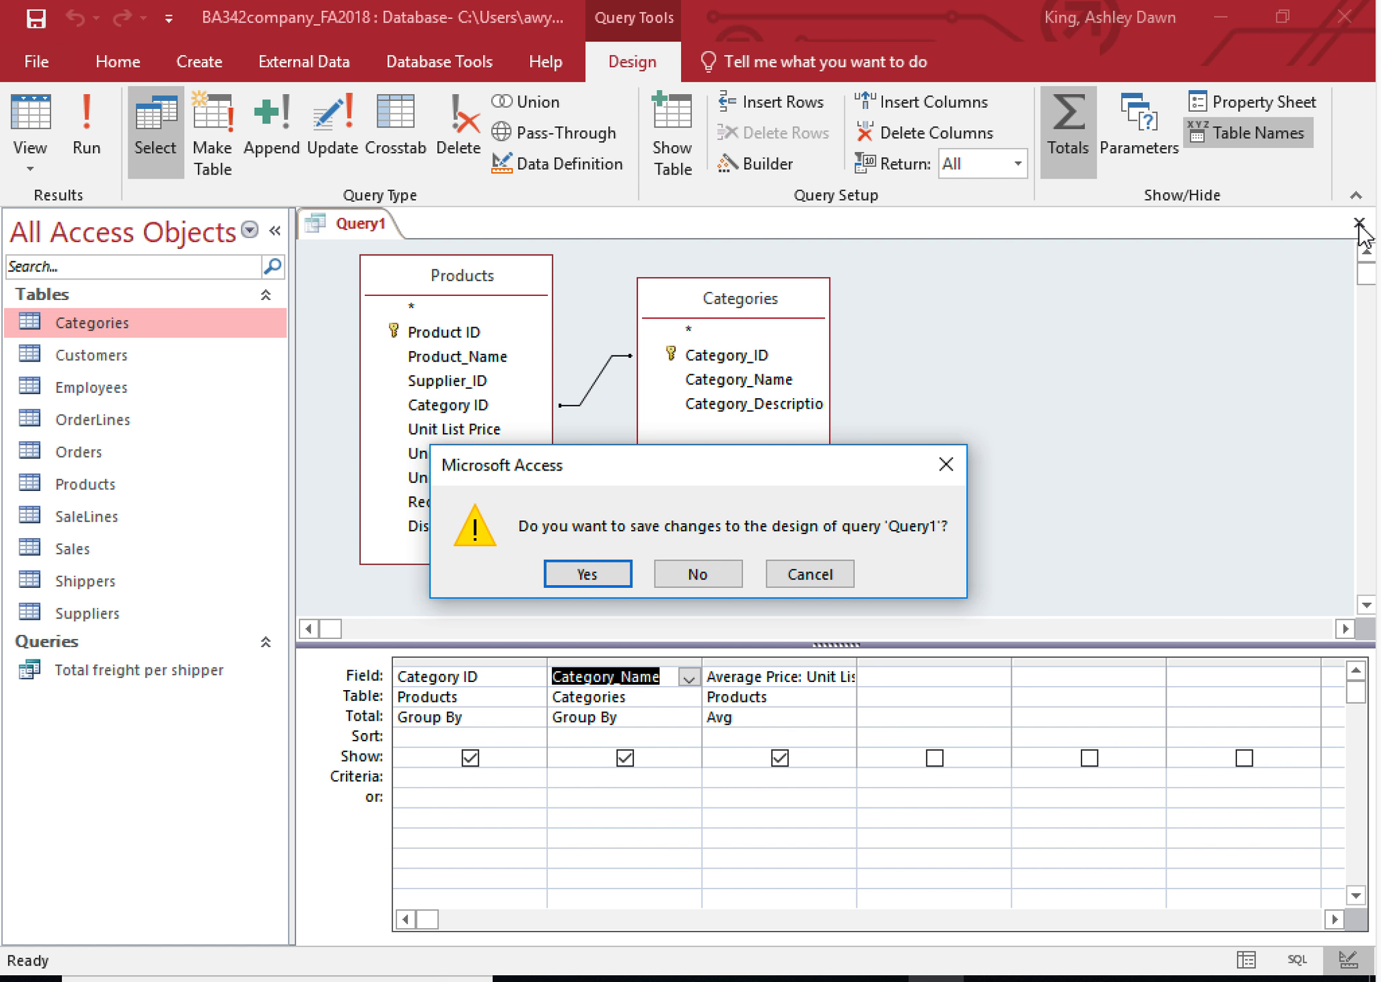
{"action": "left_click", "coordinate": [574, 581]}
{"action": "type", "text": "Averga"}
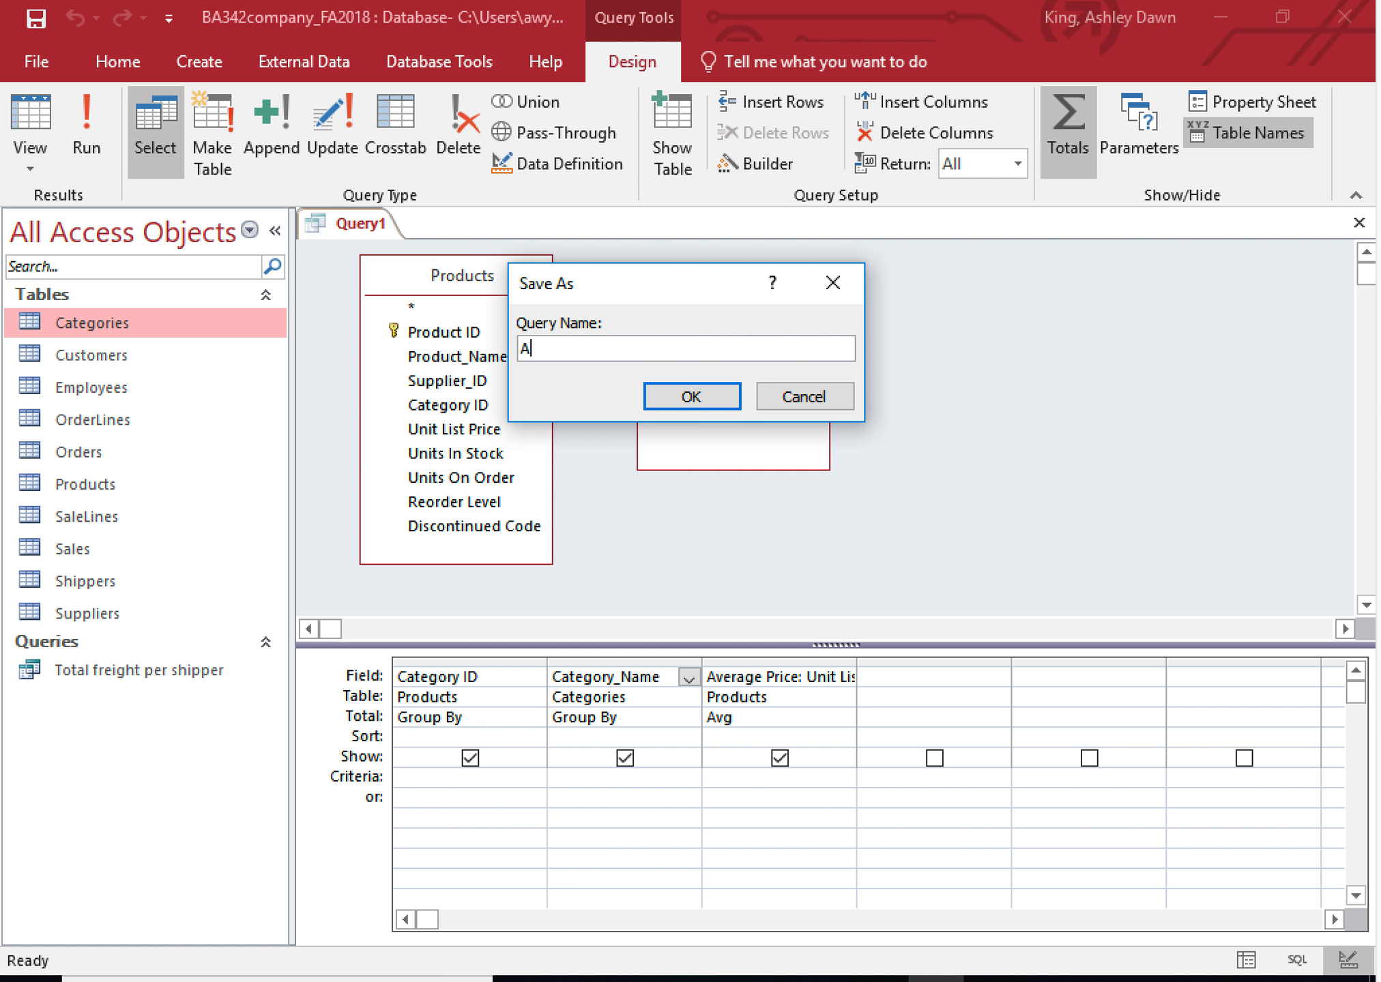
{"action": "key", "text": "BackSpace"}
{"action": "key", "text": "BackSpace"}
{"action": "type", "text": "age price per category"}
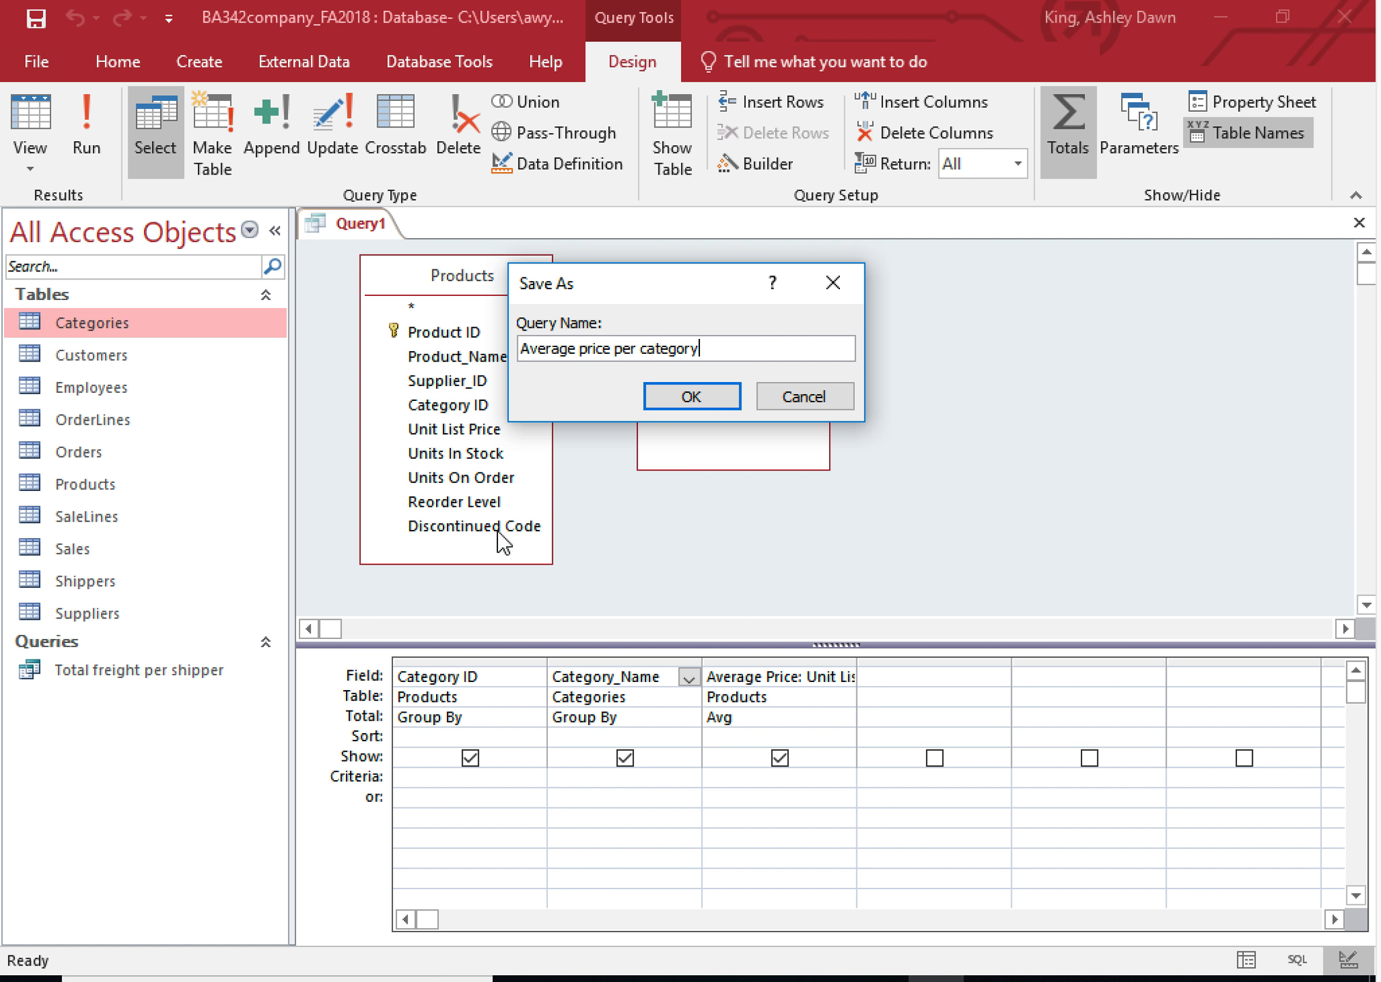
{"action": "left_click", "coordinate": [690, 399]}
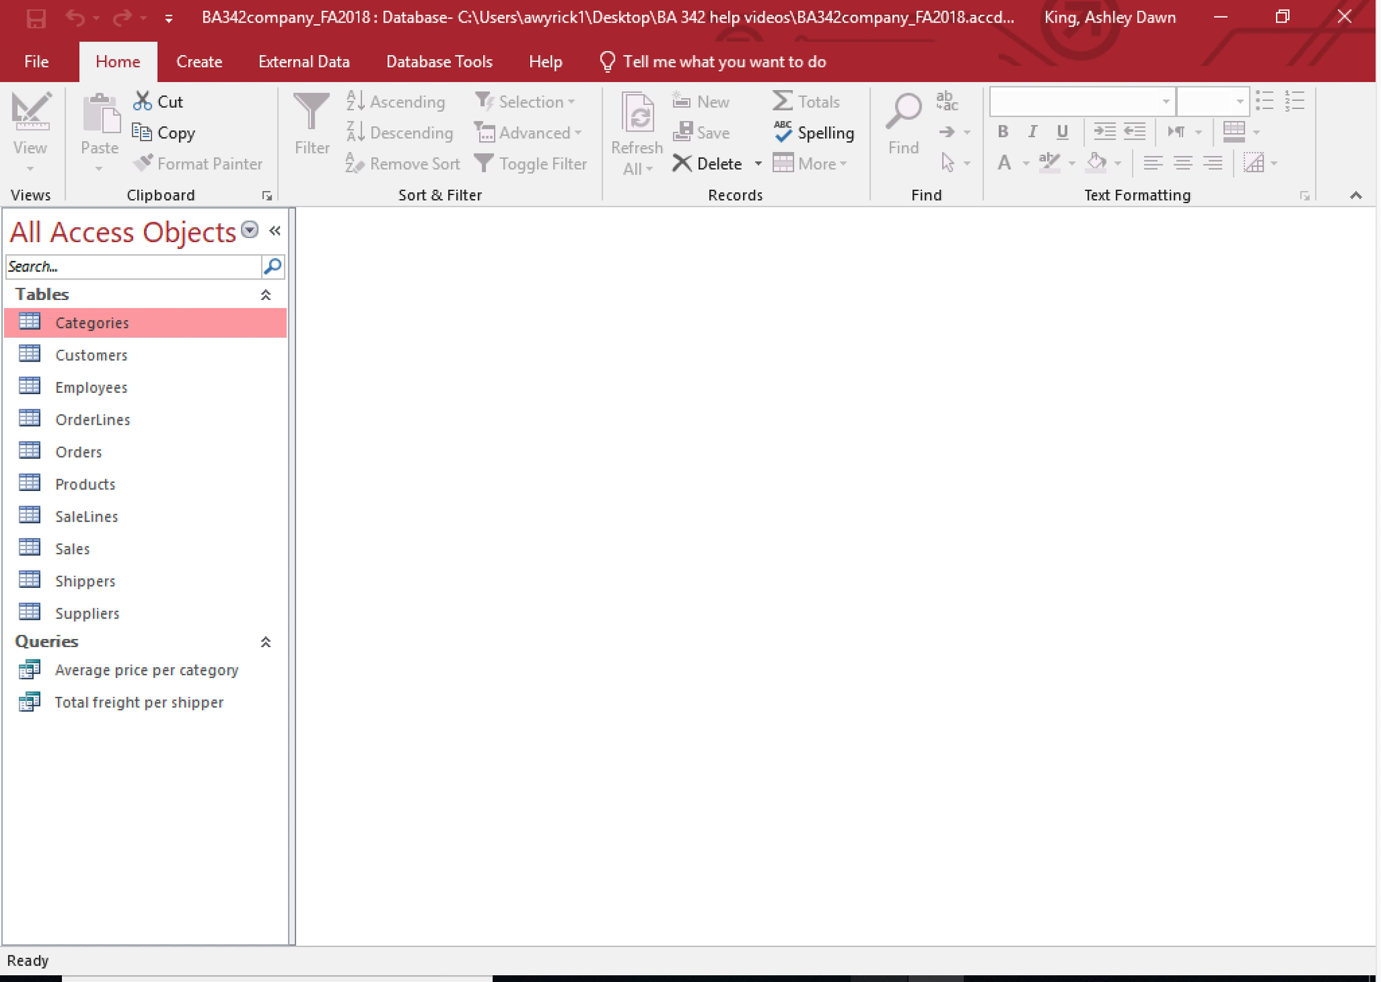
- Switch to the BA342 class activities presentation in PowerPoint and go past slide 7 to the class activity on slide 8
{"action": "mouse_move", "coordinate": [878, 979]}
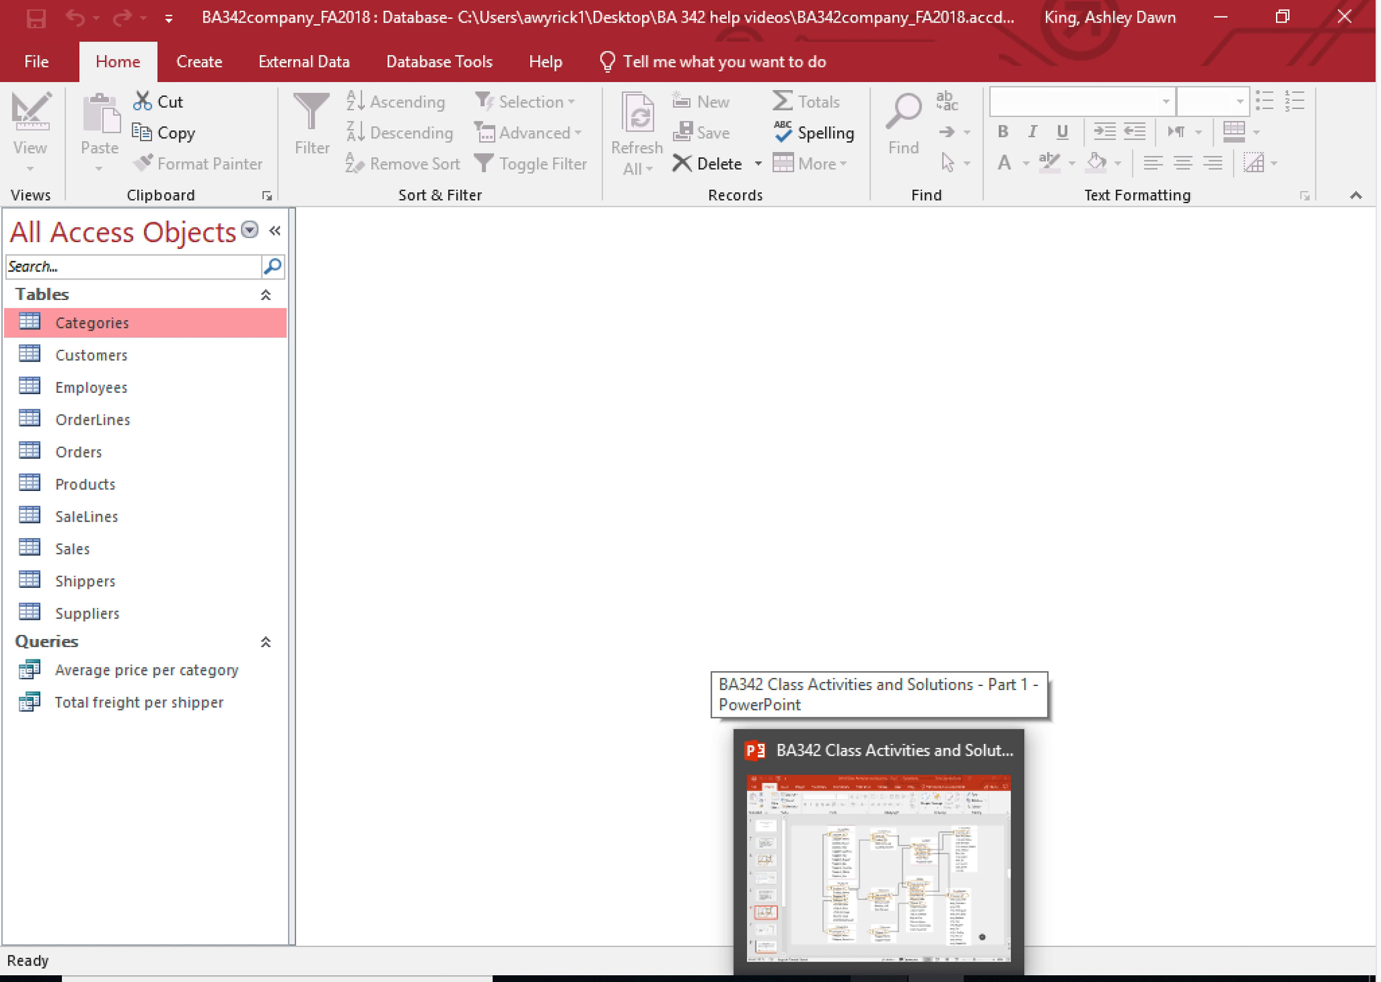
{"action": "left_click", "coordinate": [878, 979]}
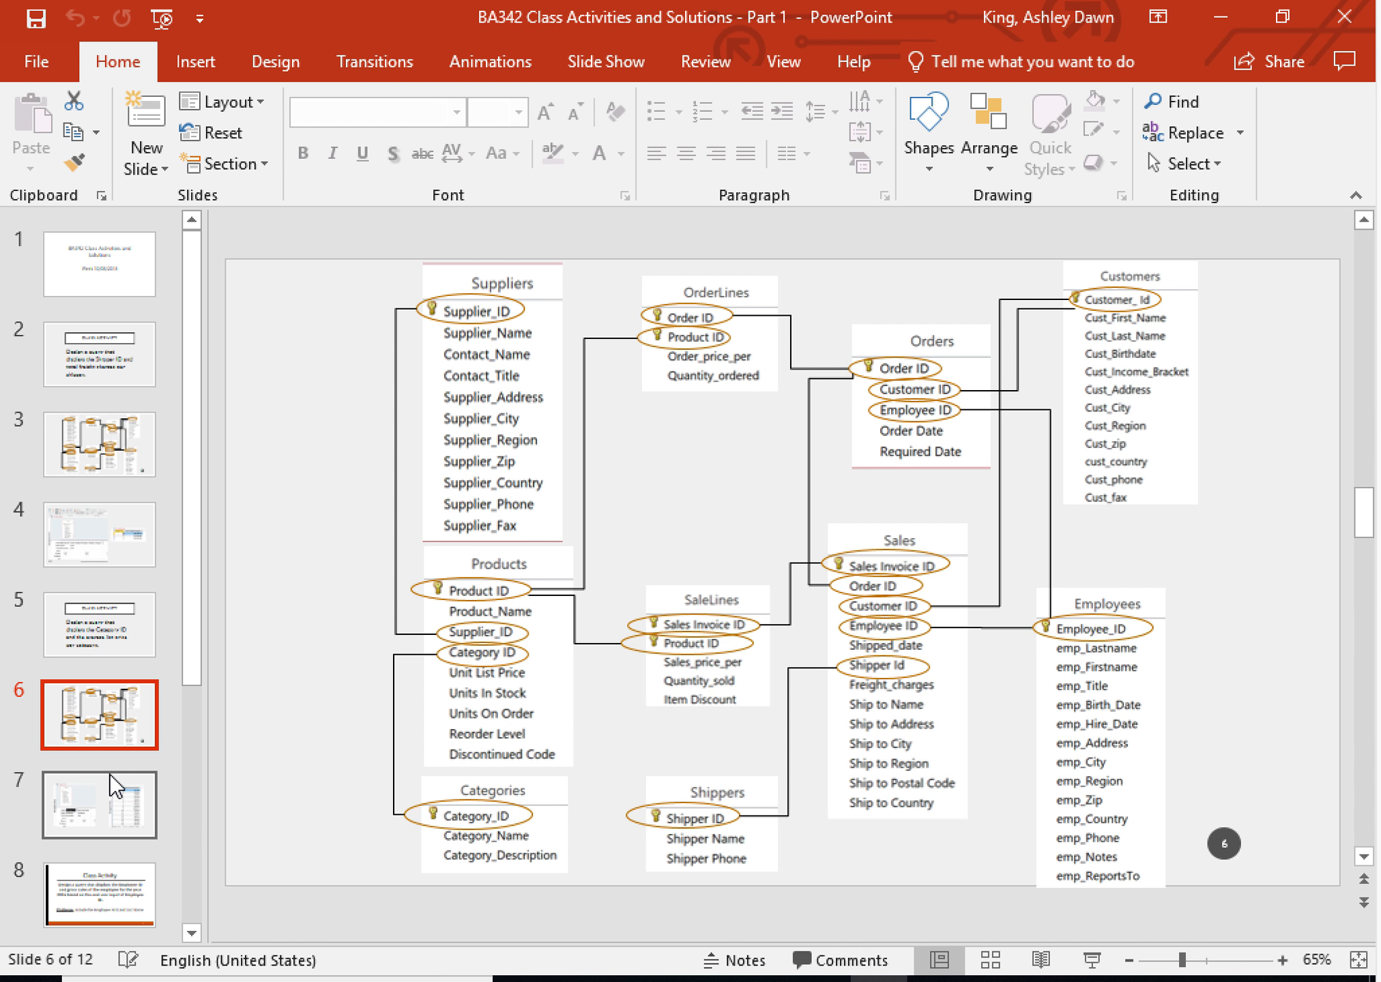
{"action": "left_click", "coordinate": [105, 805]}
{"action": "key", "text": "Down"}
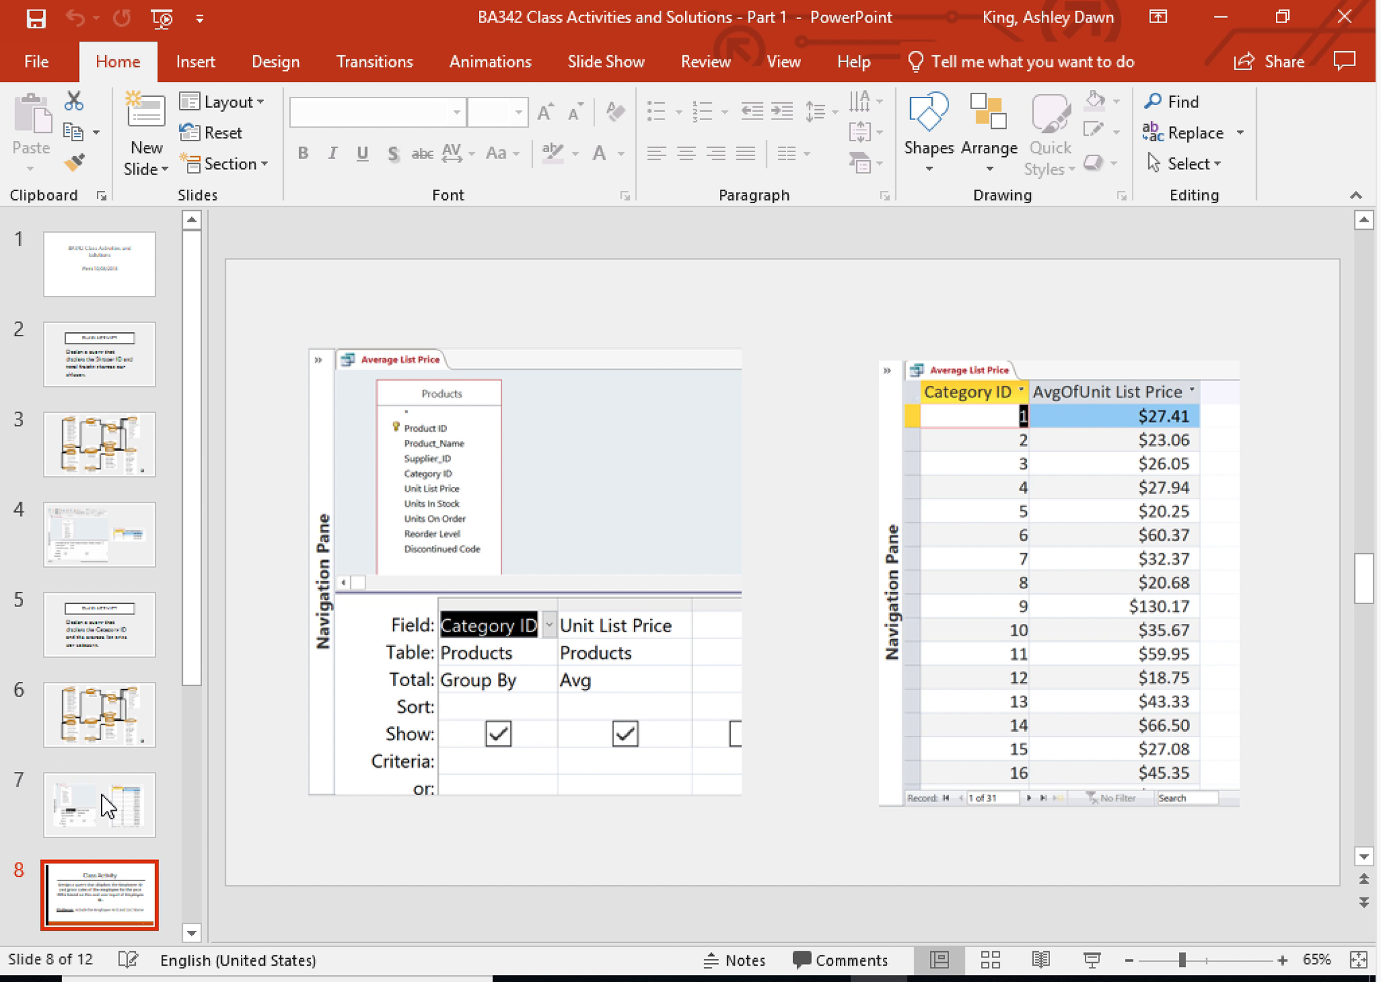
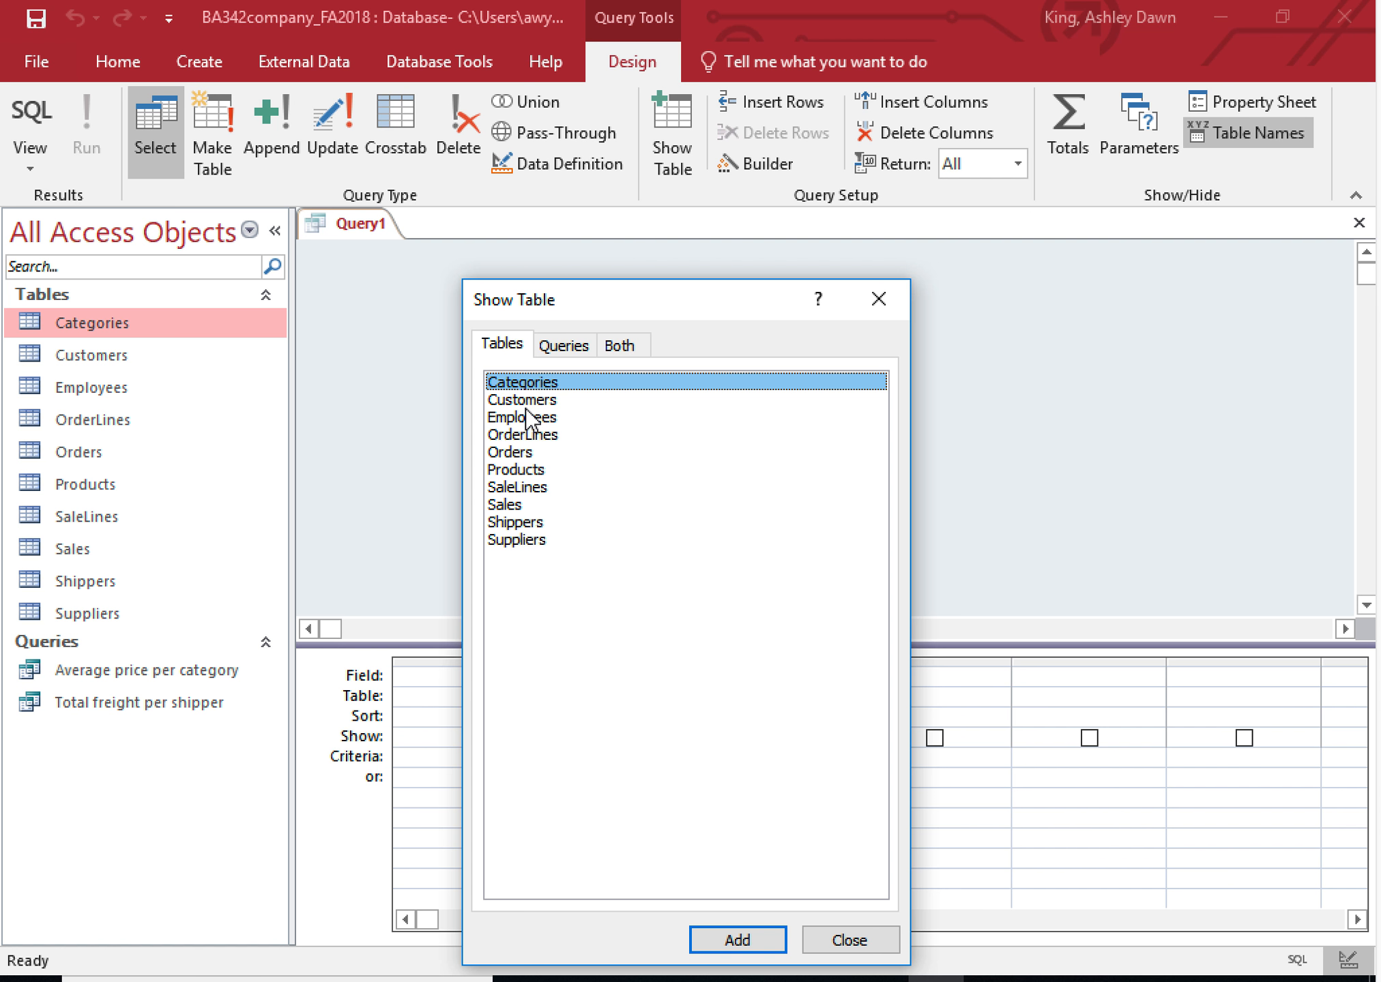
- Add the Employees, Sales and SaleLines tables to the new query design and enlarge the Employees and Sales field lists
{"action": "double_click", "coordinate": [521, 413]}
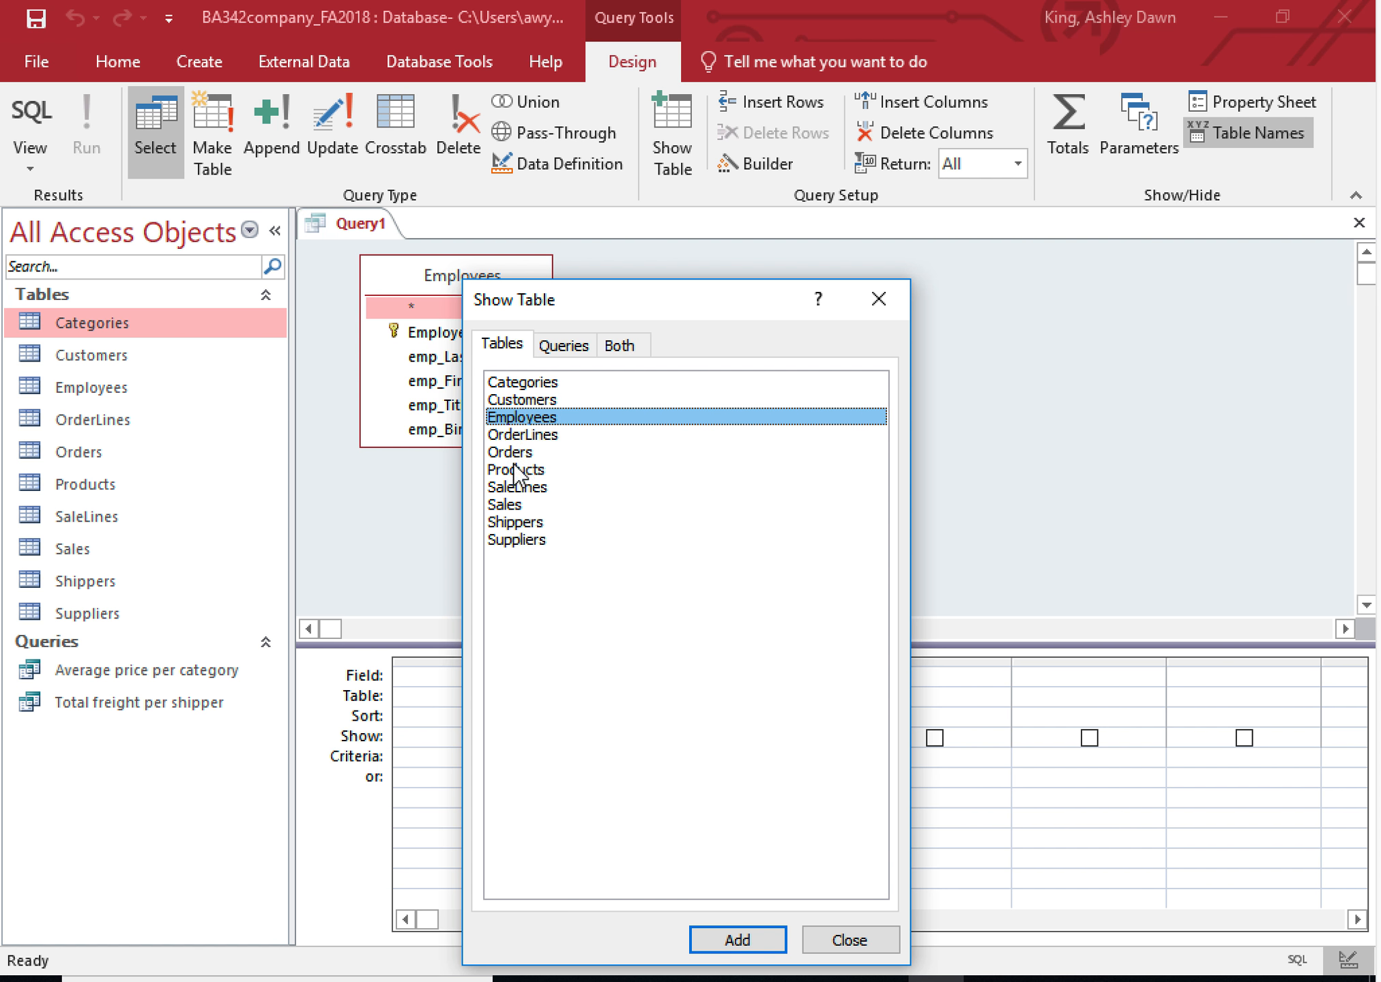
{"action": "double_click", "coordinate": [505, 505]}
{"action": "double_click", "coordinate": [507, 487]}
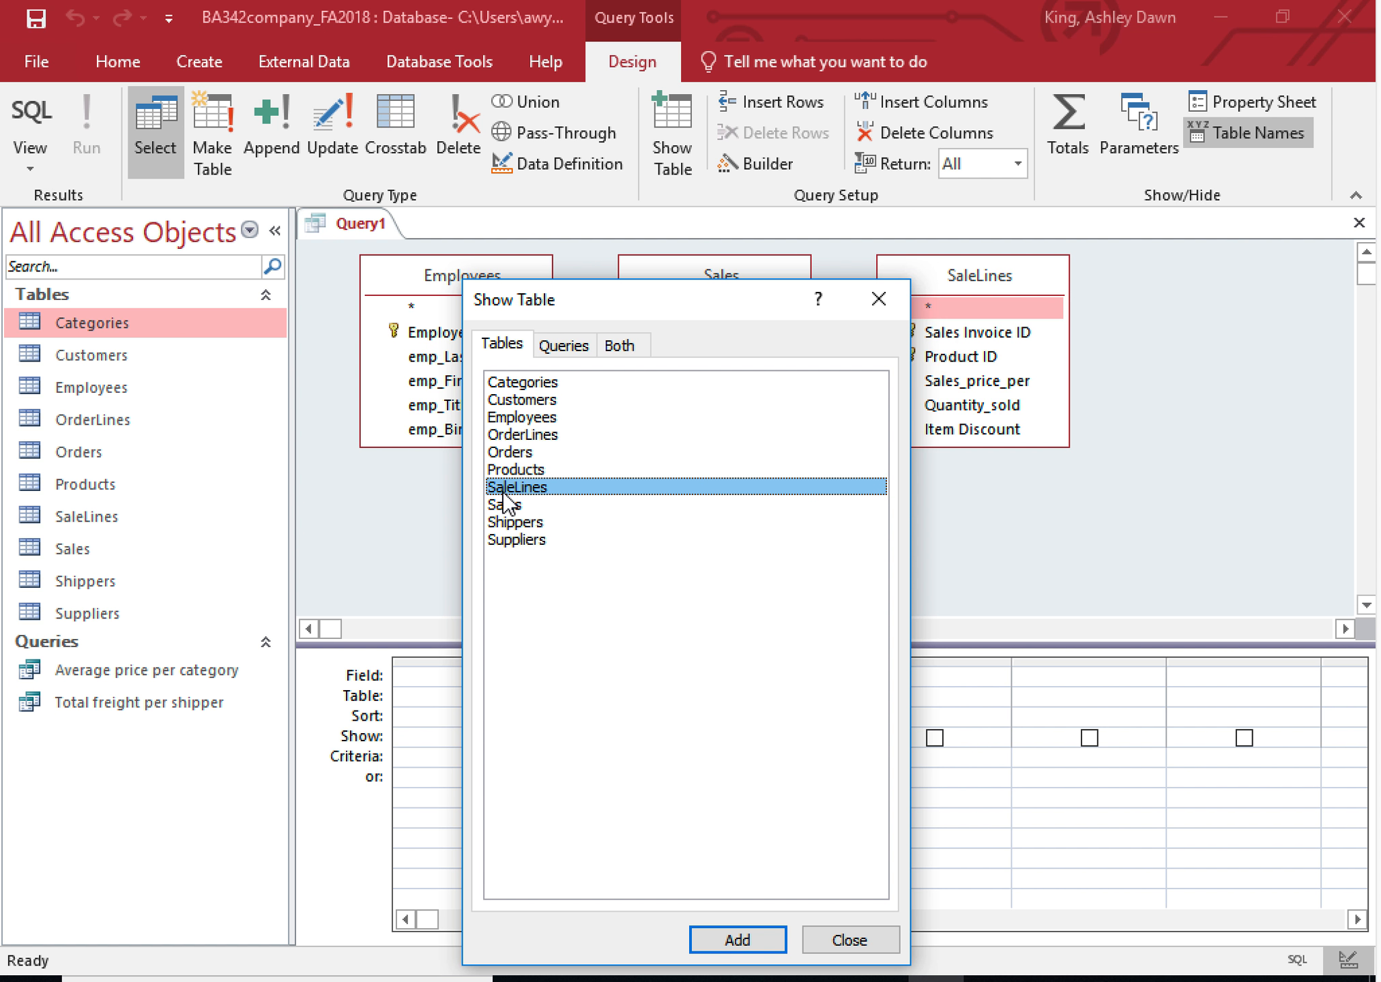
{"action": "left_click", "coordinate": [859, 940]}
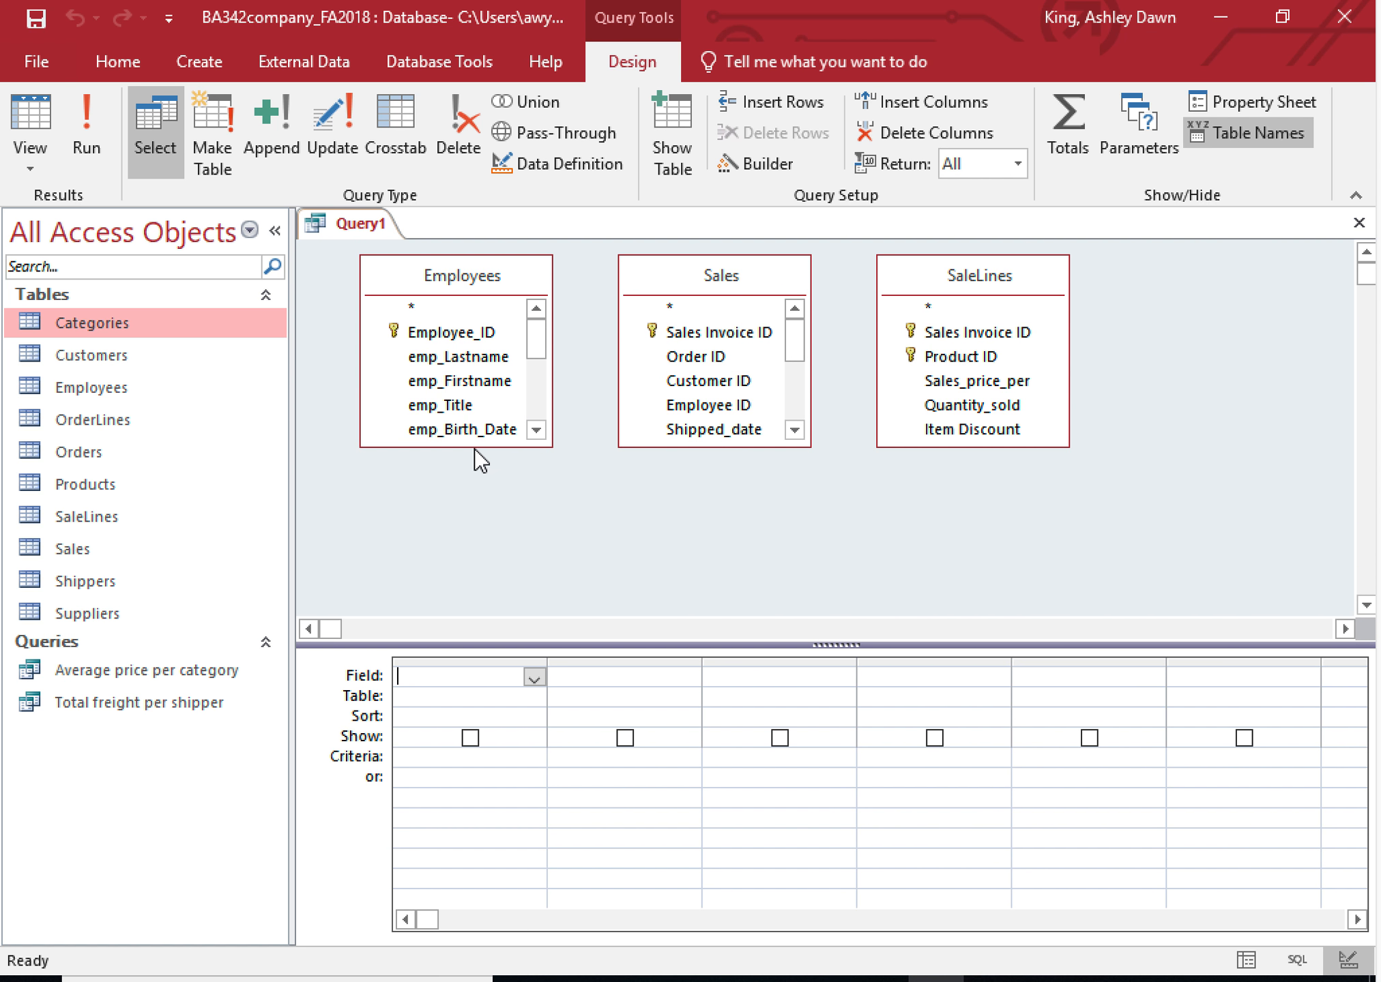
{"action": "left_click_drag", "start_coordinate": [476, 448], "coordinate": [486, 572]}
{"action": "left_click_drag", "start_coordinate": [648, 445], "coordinate": [657, 594]}
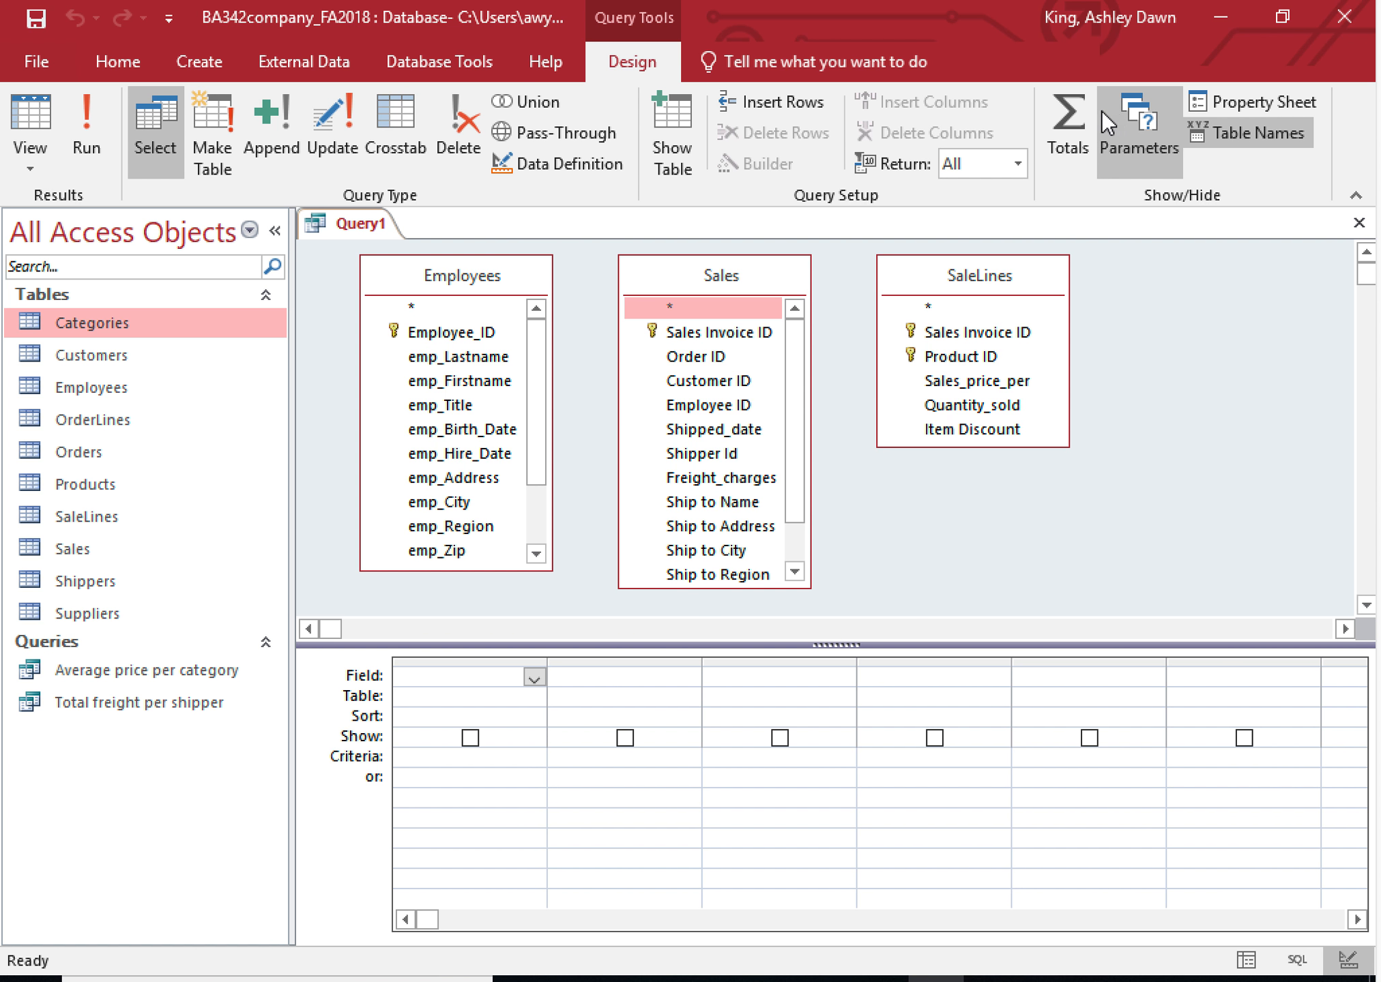
- Show the Totals row and join Employees to Sales on the employee ID and Sales to SaleLines on Sales Invoice ID
{"action": "left_click", "coordinate": [1079, 112]}
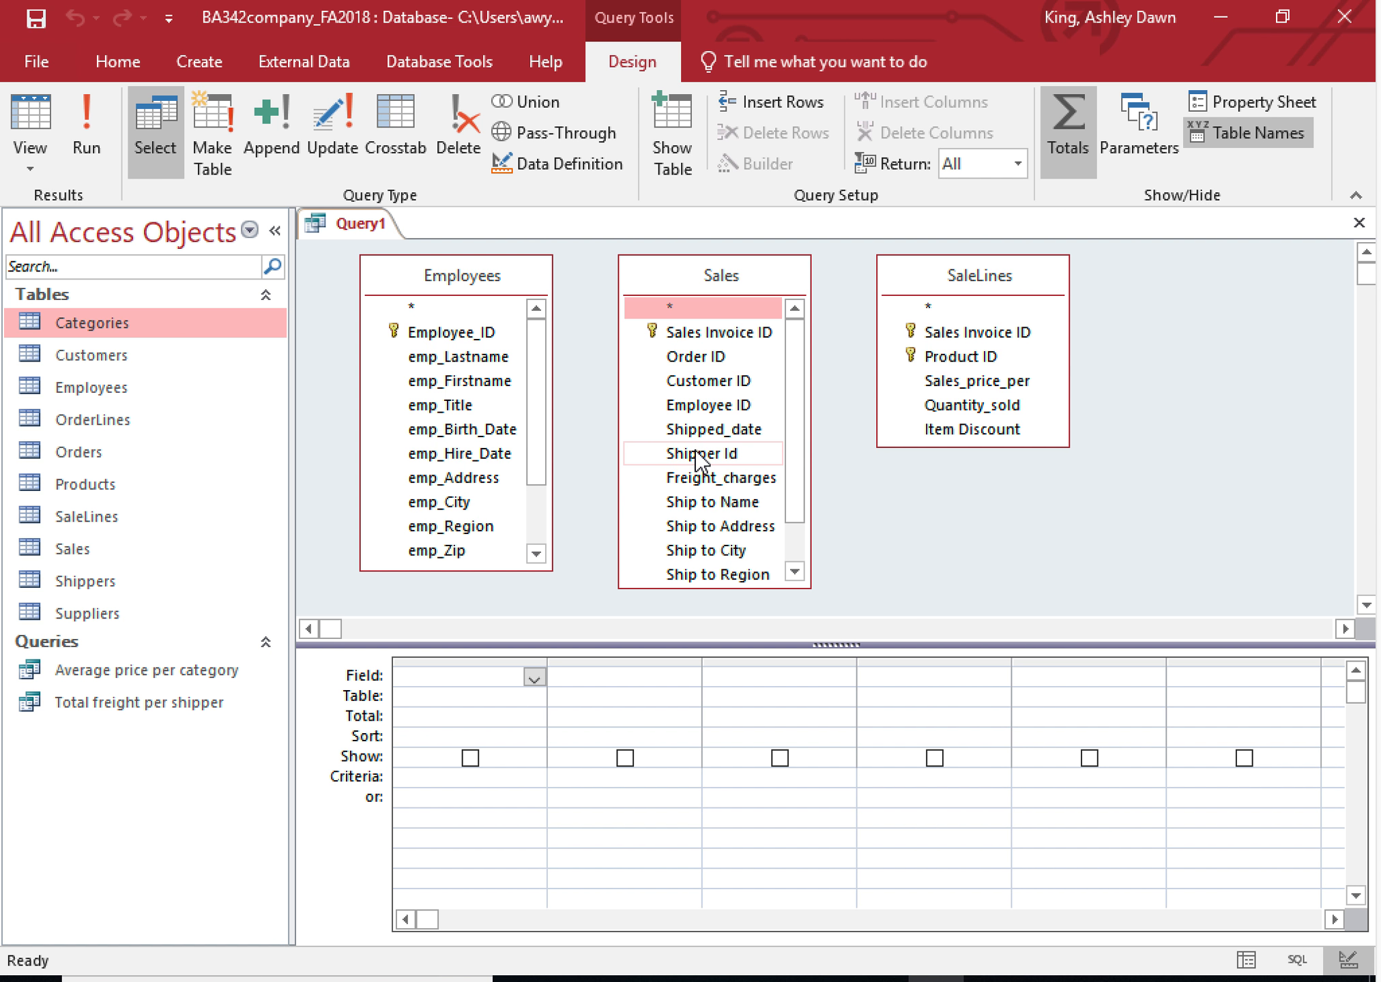
{"action": "left_click_drag", "start_coordinate": [471, 334], "coordinate": [697, 408]}
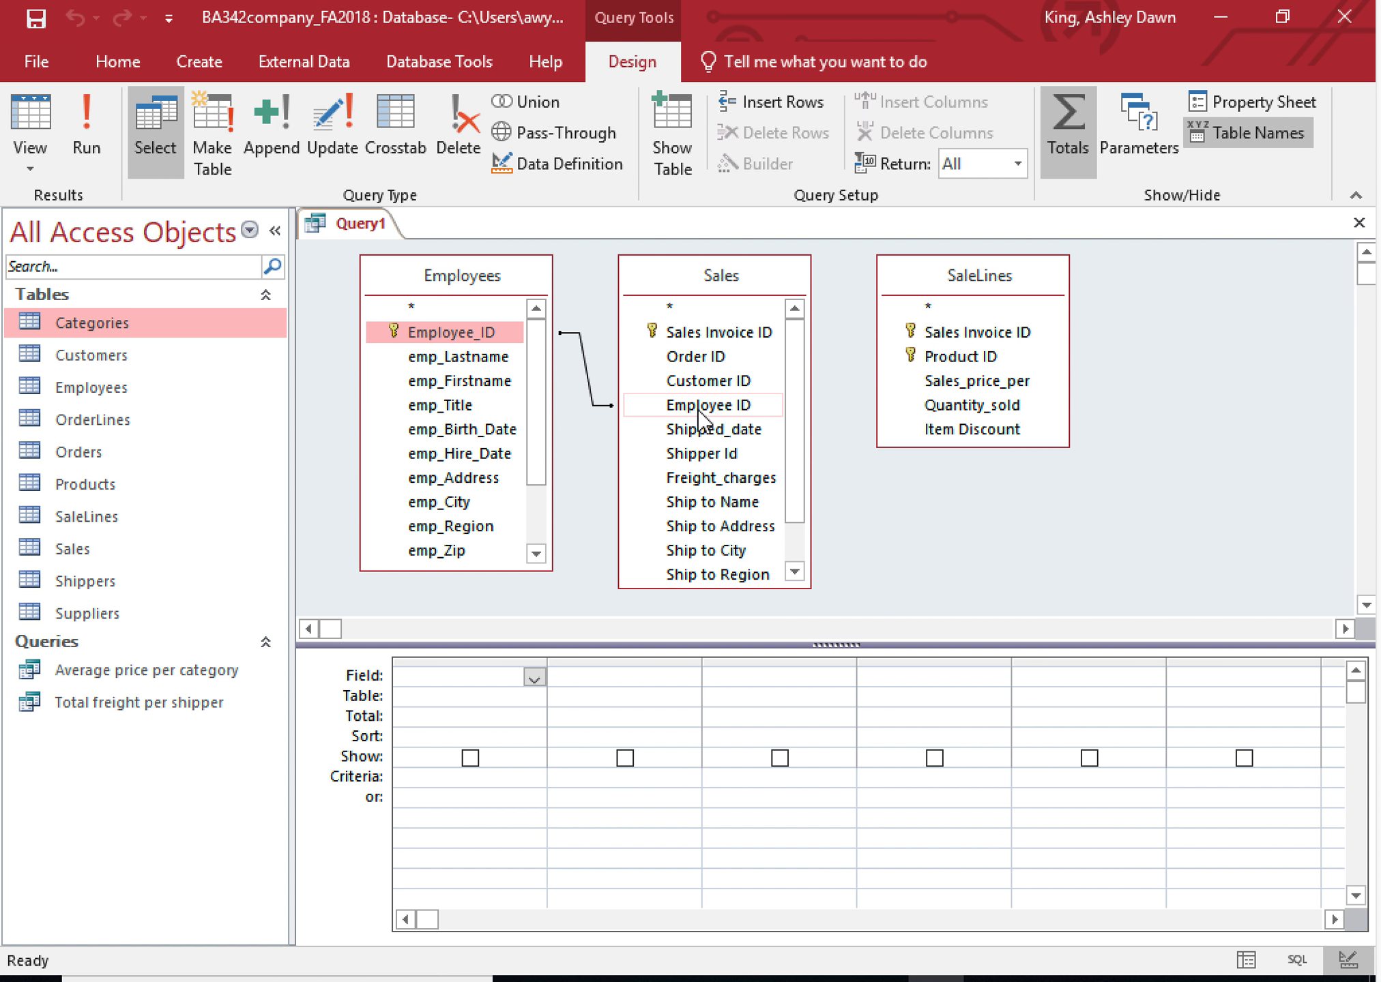
{"action": "left_click_drag", "start_coordinate": [706, 336], "coordinate": [959, 332]}
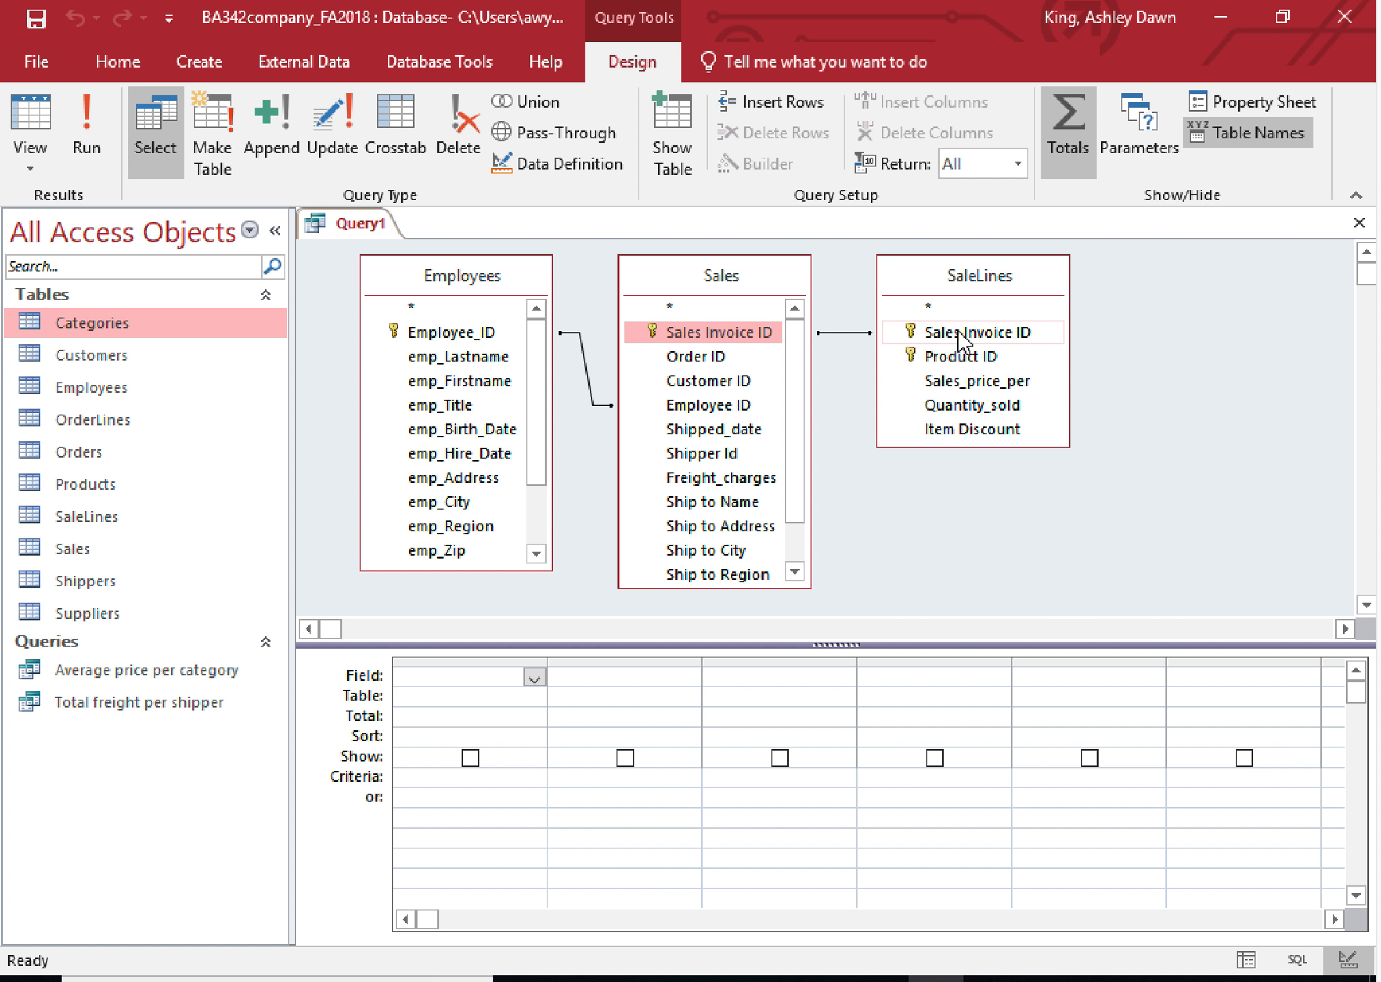
- Add Employee_ID, emp_Firstname and emp_Lastname from the Employees table to the query grid
{"action": "double_click", "coordinate": [438, 337]}
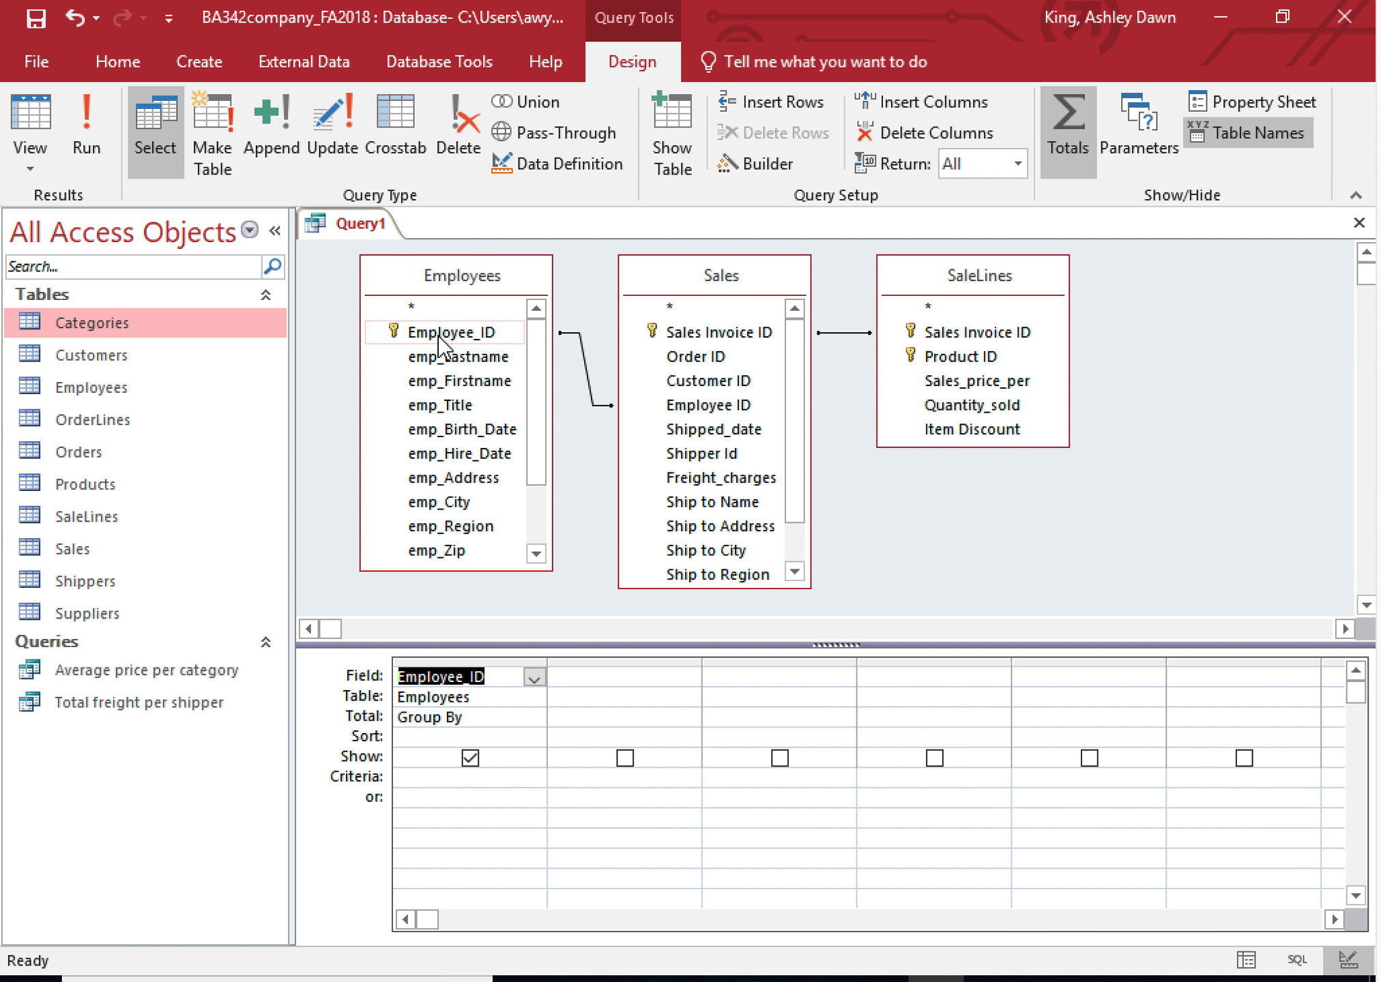
{"action": "double_click", "coordinate": [451, 378]}
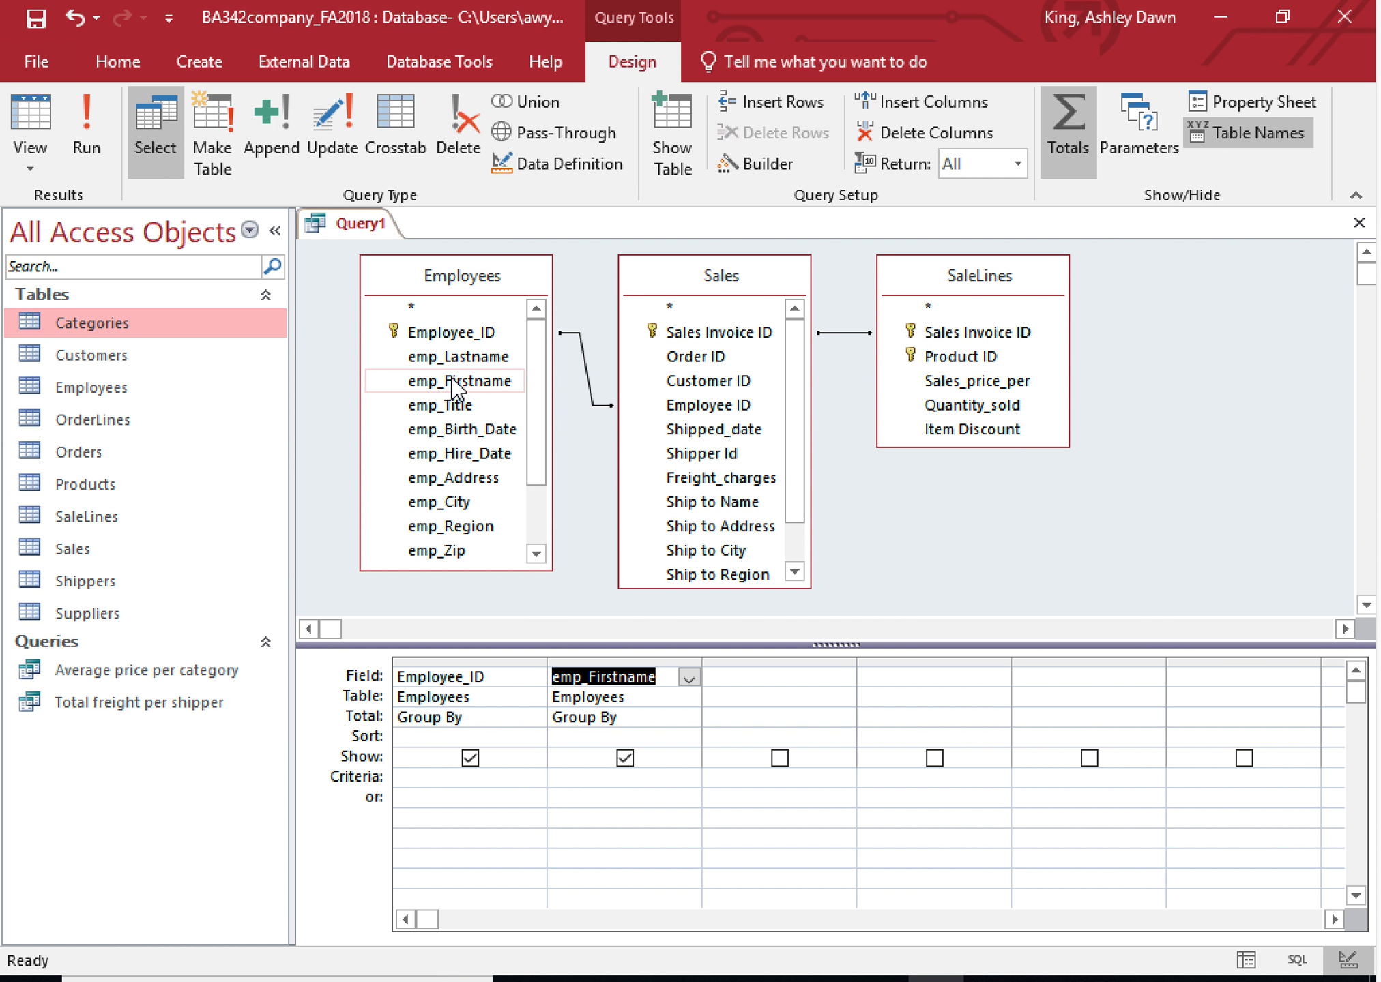
{"action": "double_click", "coordinate": [447, 361]}
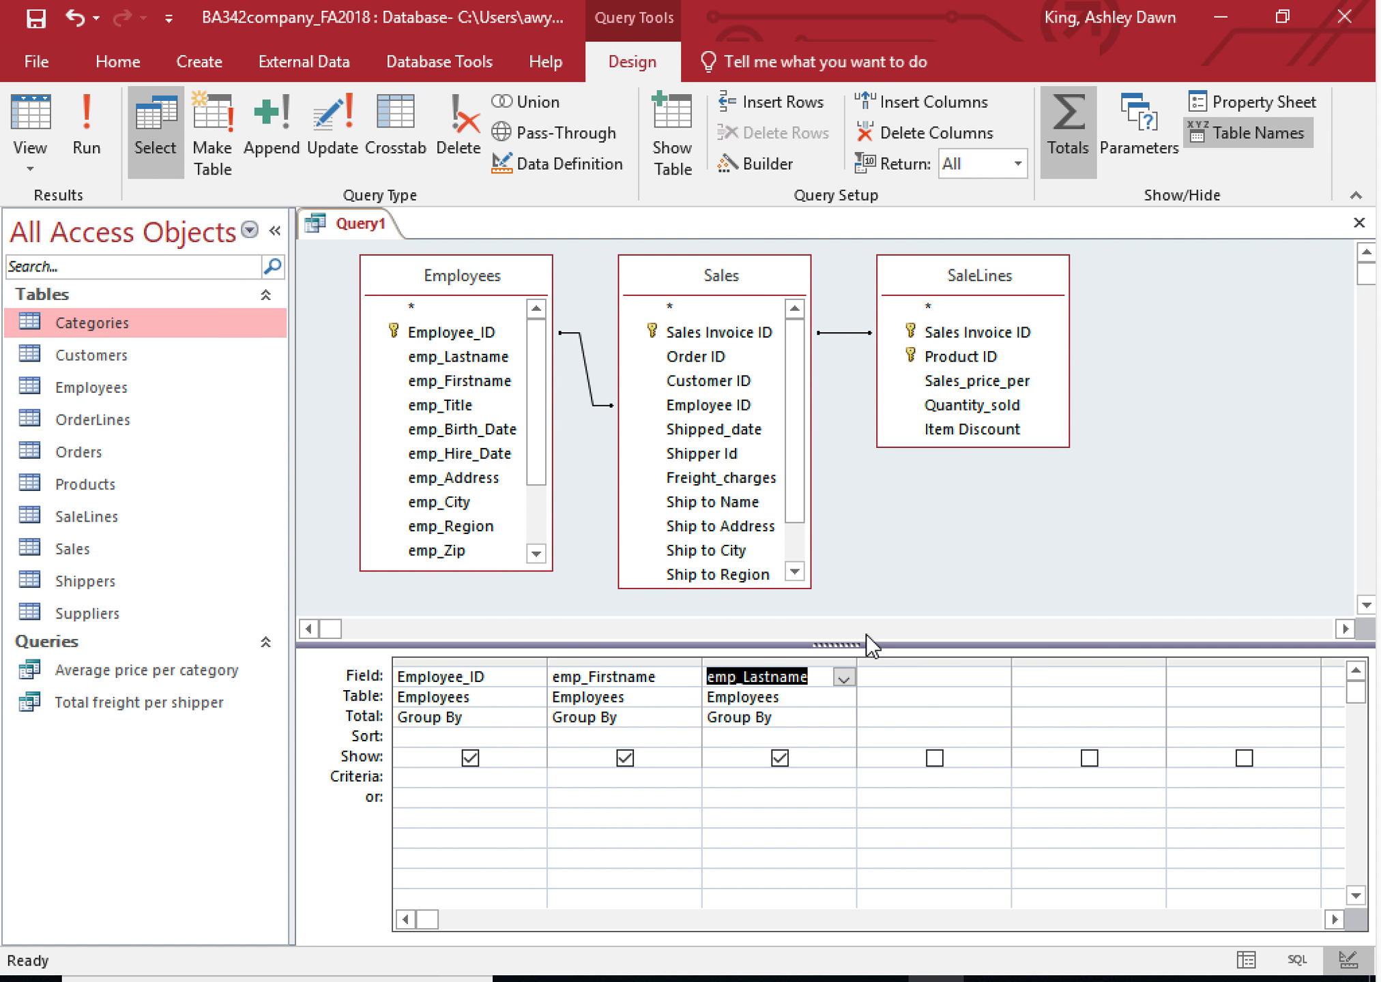
- Widen the fourth grid column and build the field expression [SaleLines]![Sales_price_per] * [SaleLines]![Quantity_sold] in the Expression Builder
{"action": "left_click", "coordinate": [879, 672]}
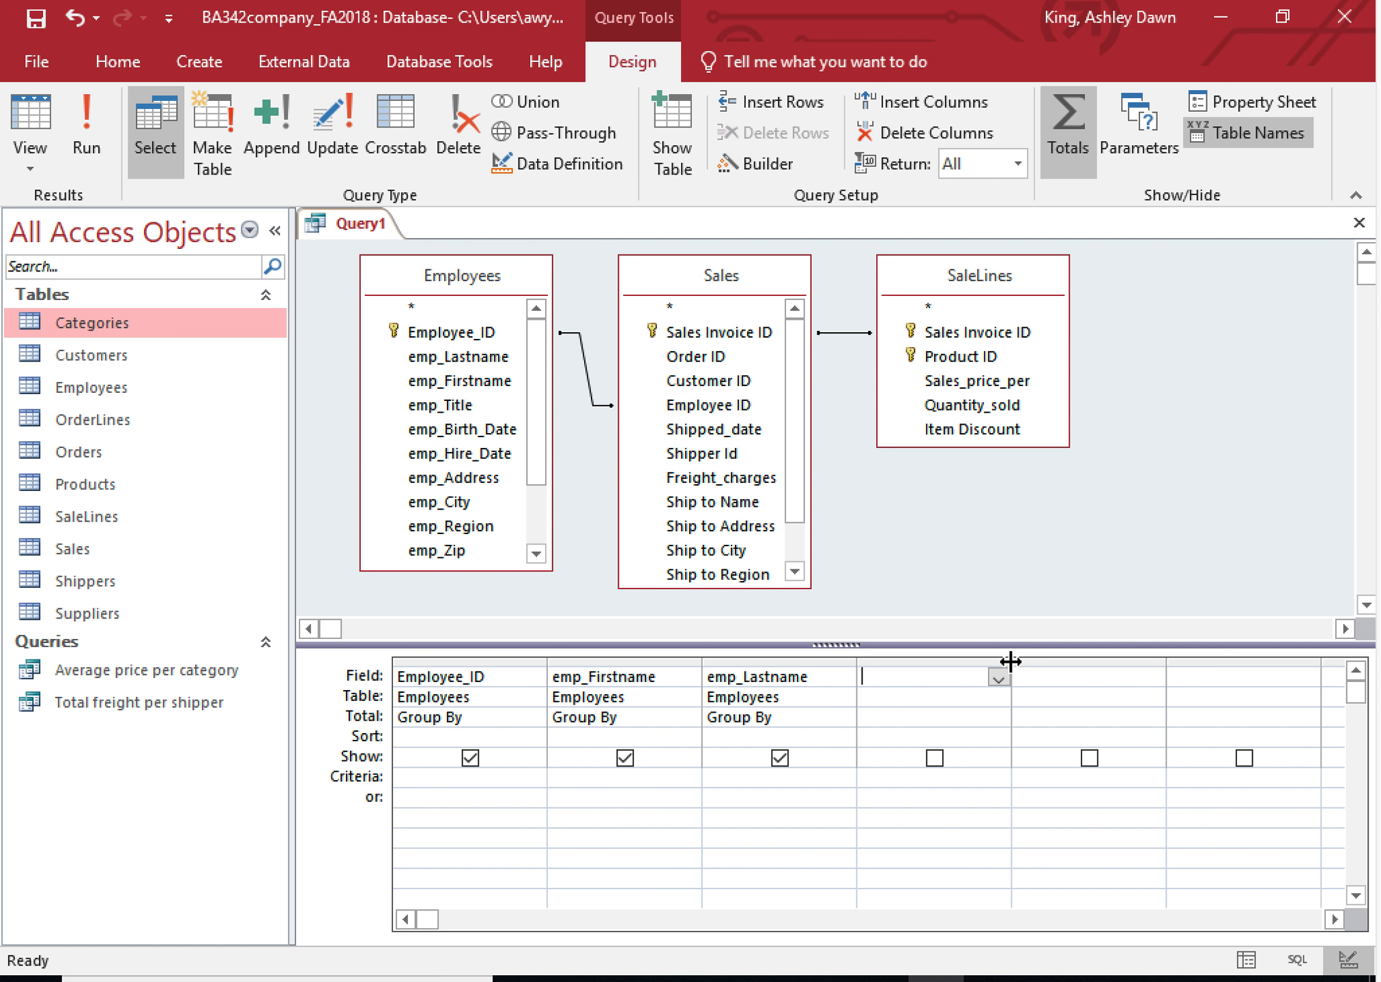
{"action": "left_click_drag", "start_coordinate": [1010, 661], "coordinate": [1162, 661]}
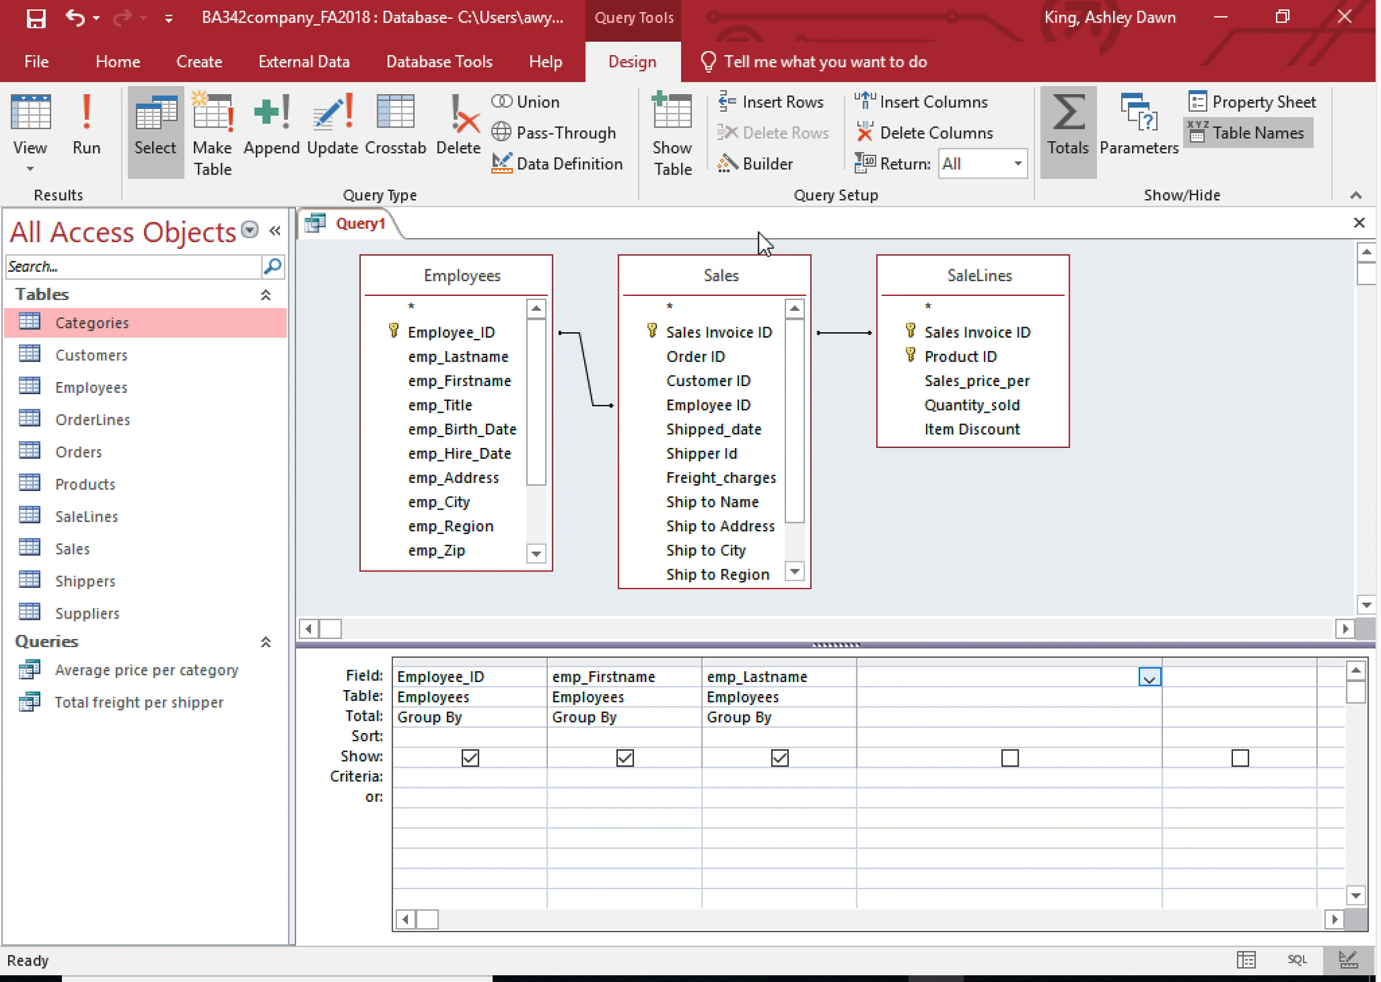
{"action": "left_click", "coordinate": [738, 166]}
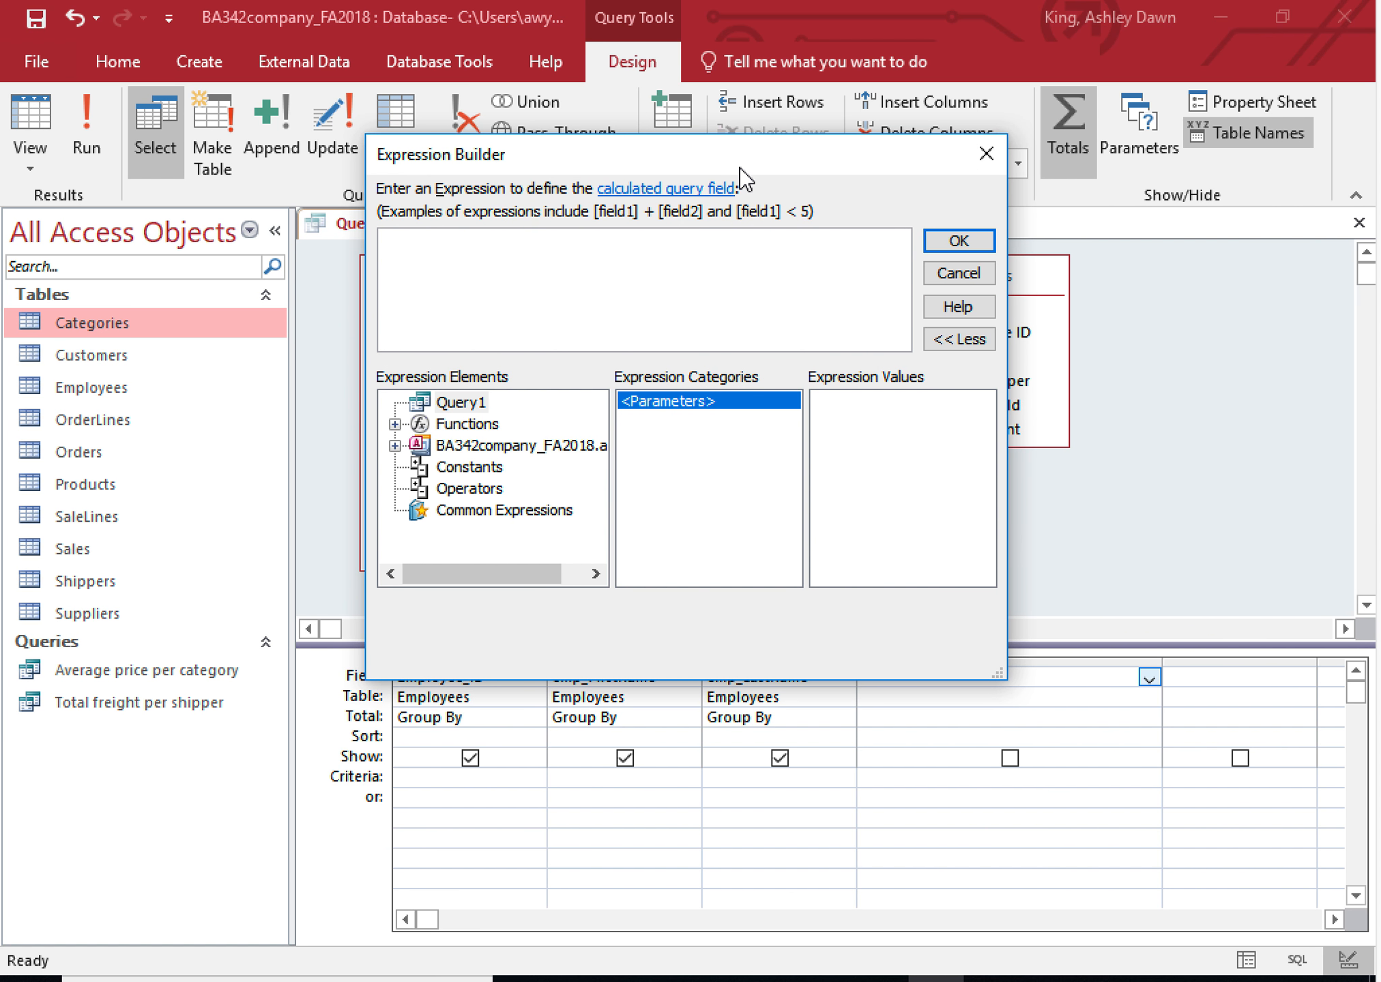
{"action": "left_click", "coordinate": [394, 445]}
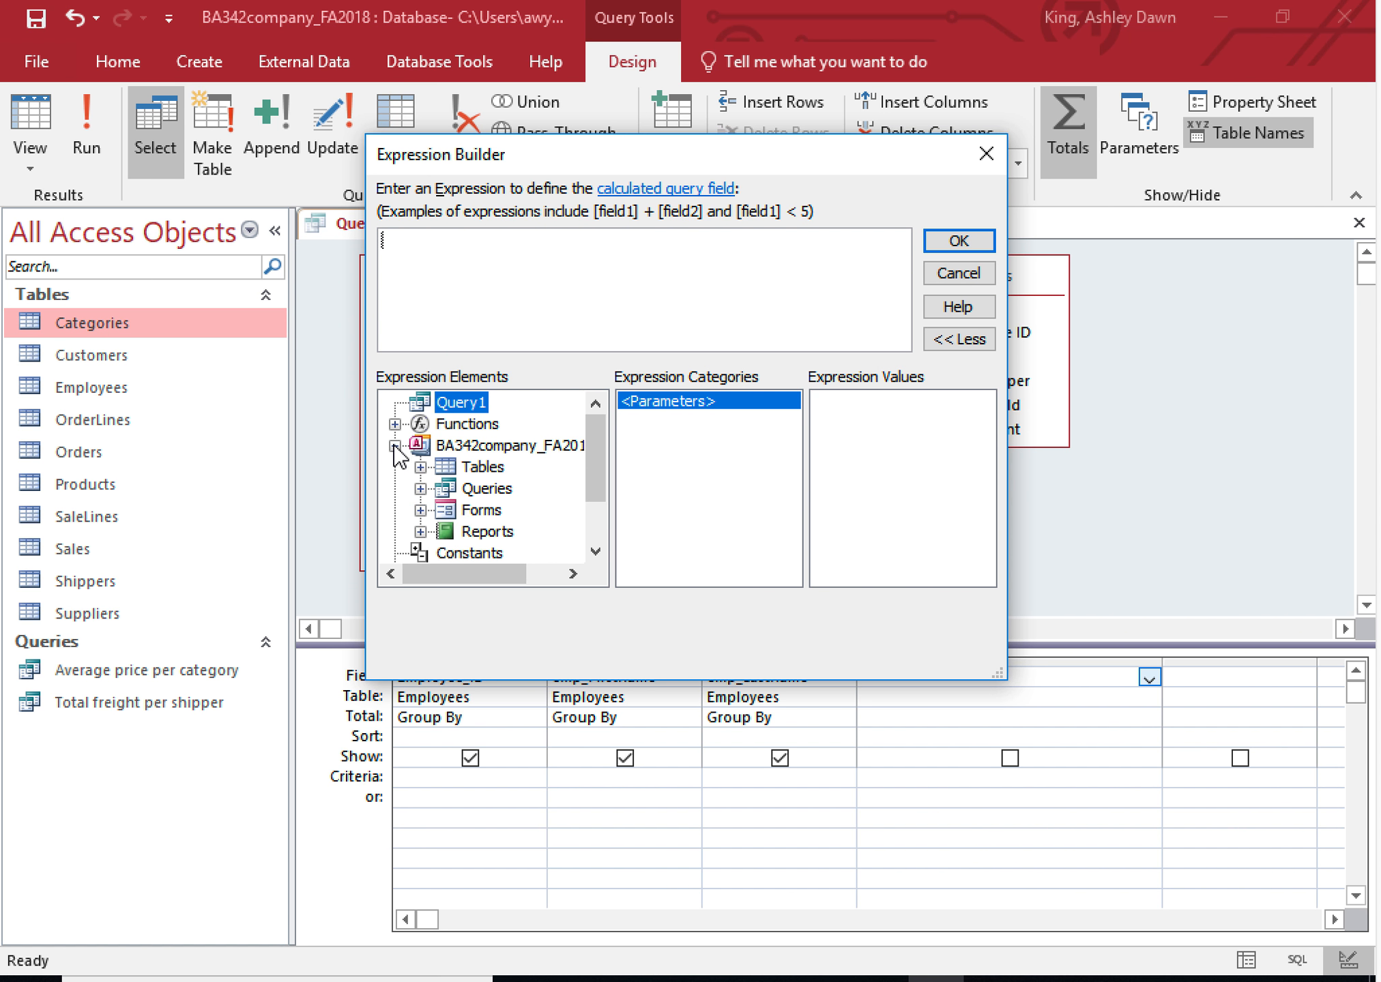
{"action": "double_click", "coordinate": [433, 471]}
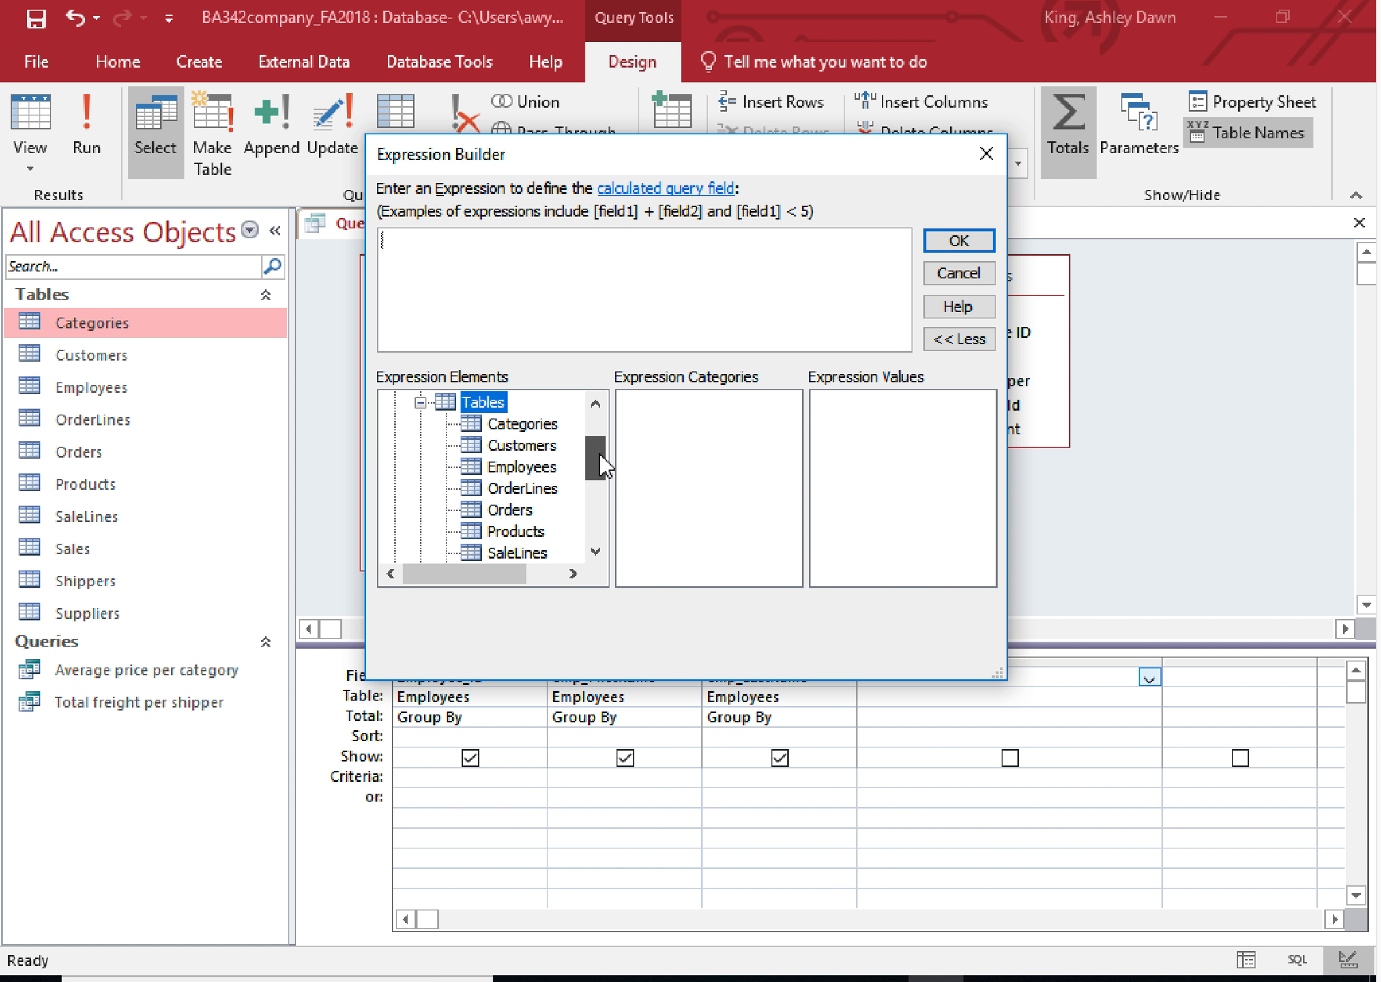
{"action": "left_click_drag", "start_coordinate": [599, 455], "coordinate": [599, 457]}
{"action": "left_click", "coordinate": [510, 532]}
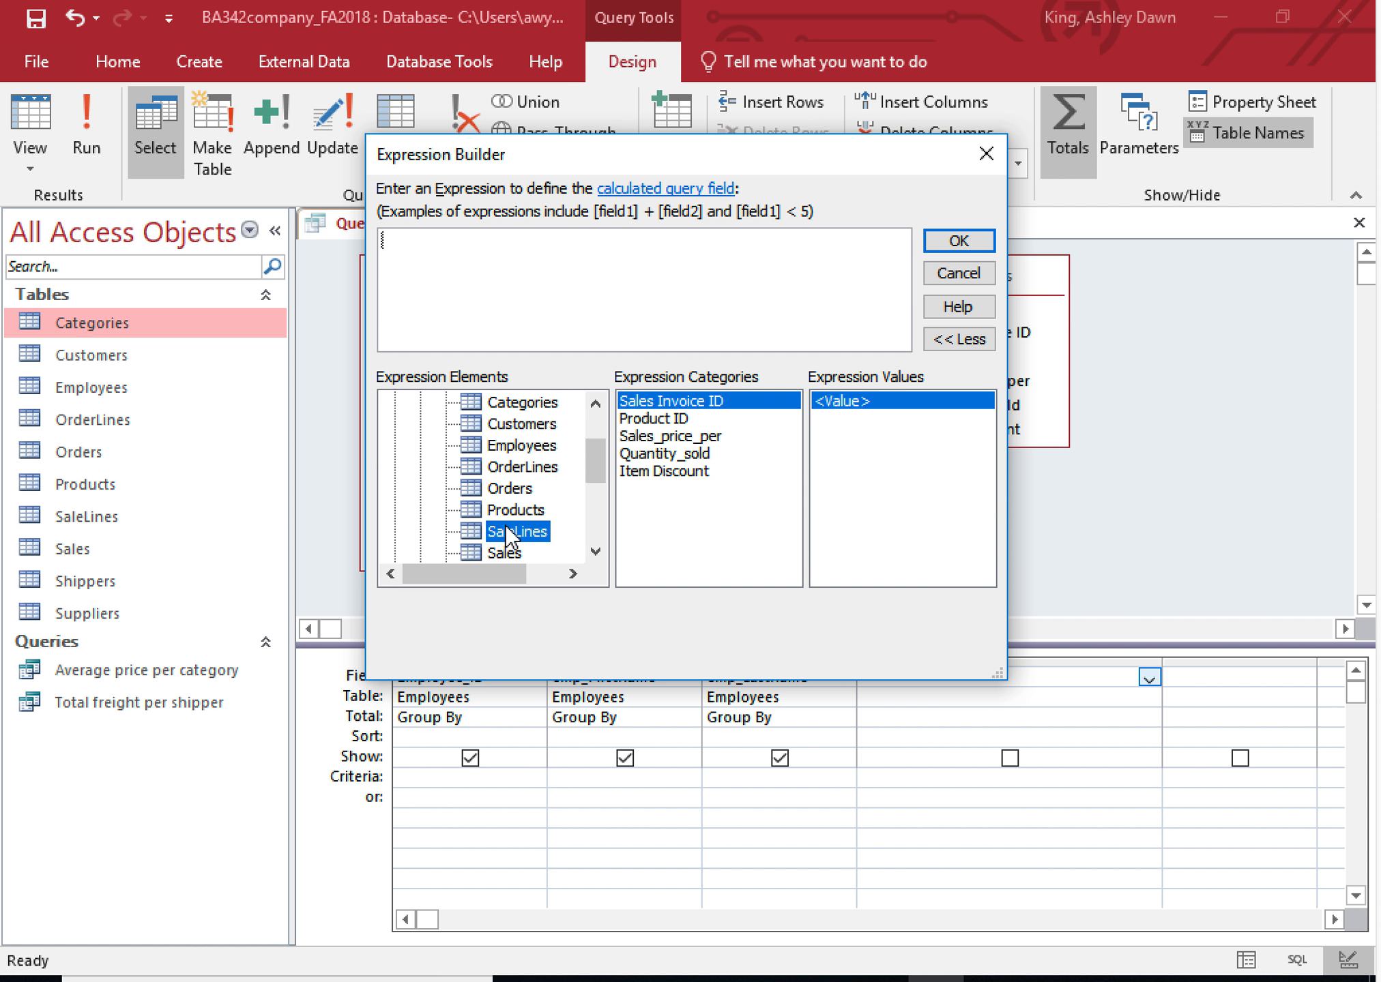
{"action": "double_click", "coordinate": [646, 437]}
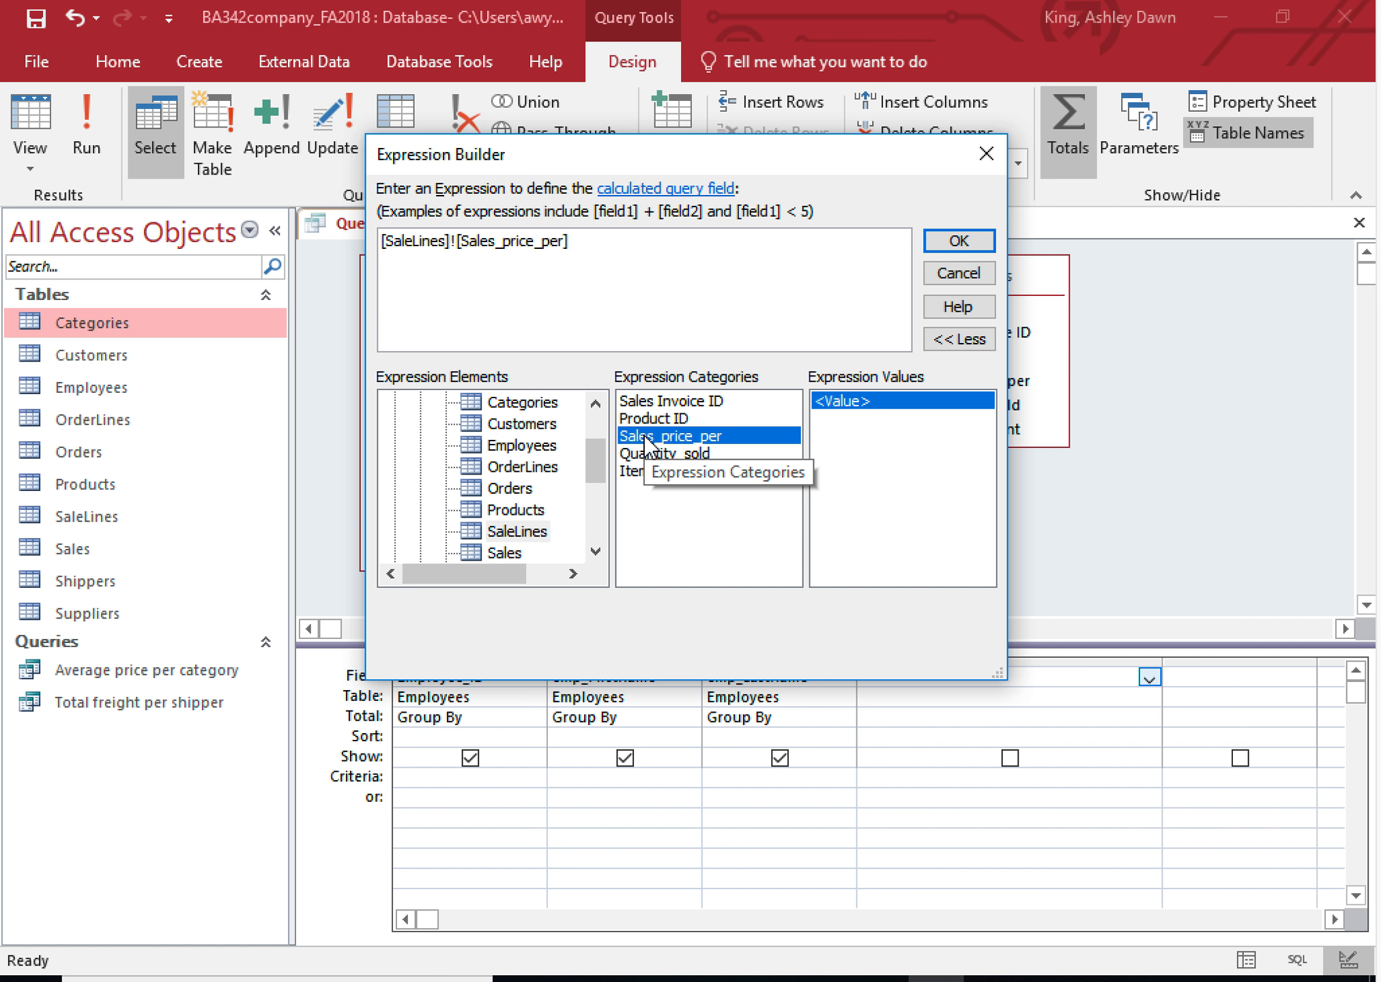
{"action": "type", "text": "*"}
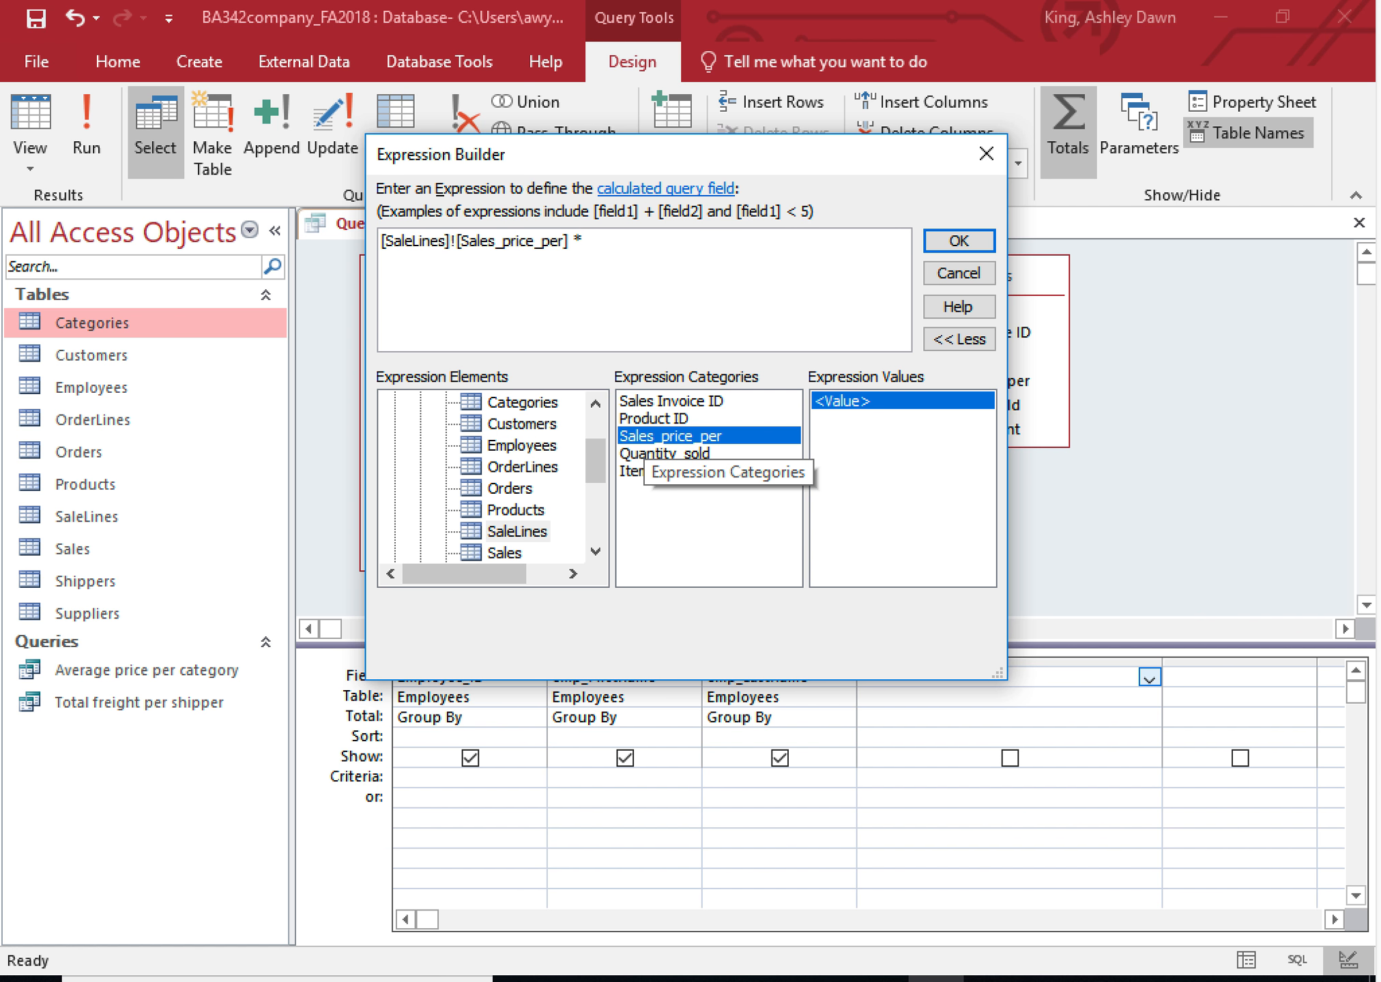
{"action": "double_click", "coordinate": [651, 455]}
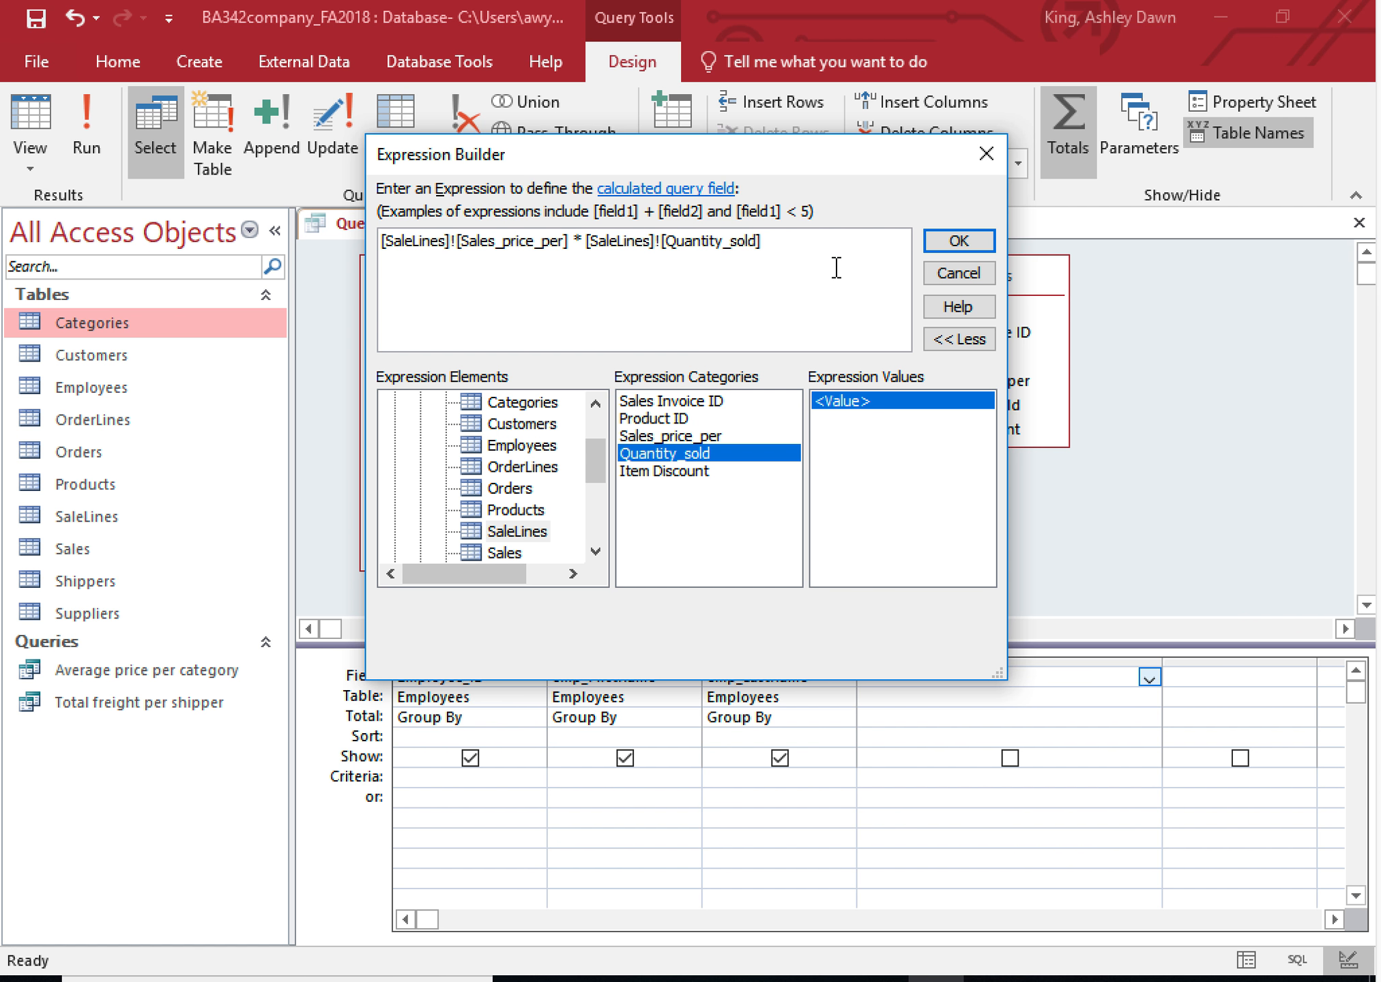
{"action": "left_click", "coordinate": [958, 243]}
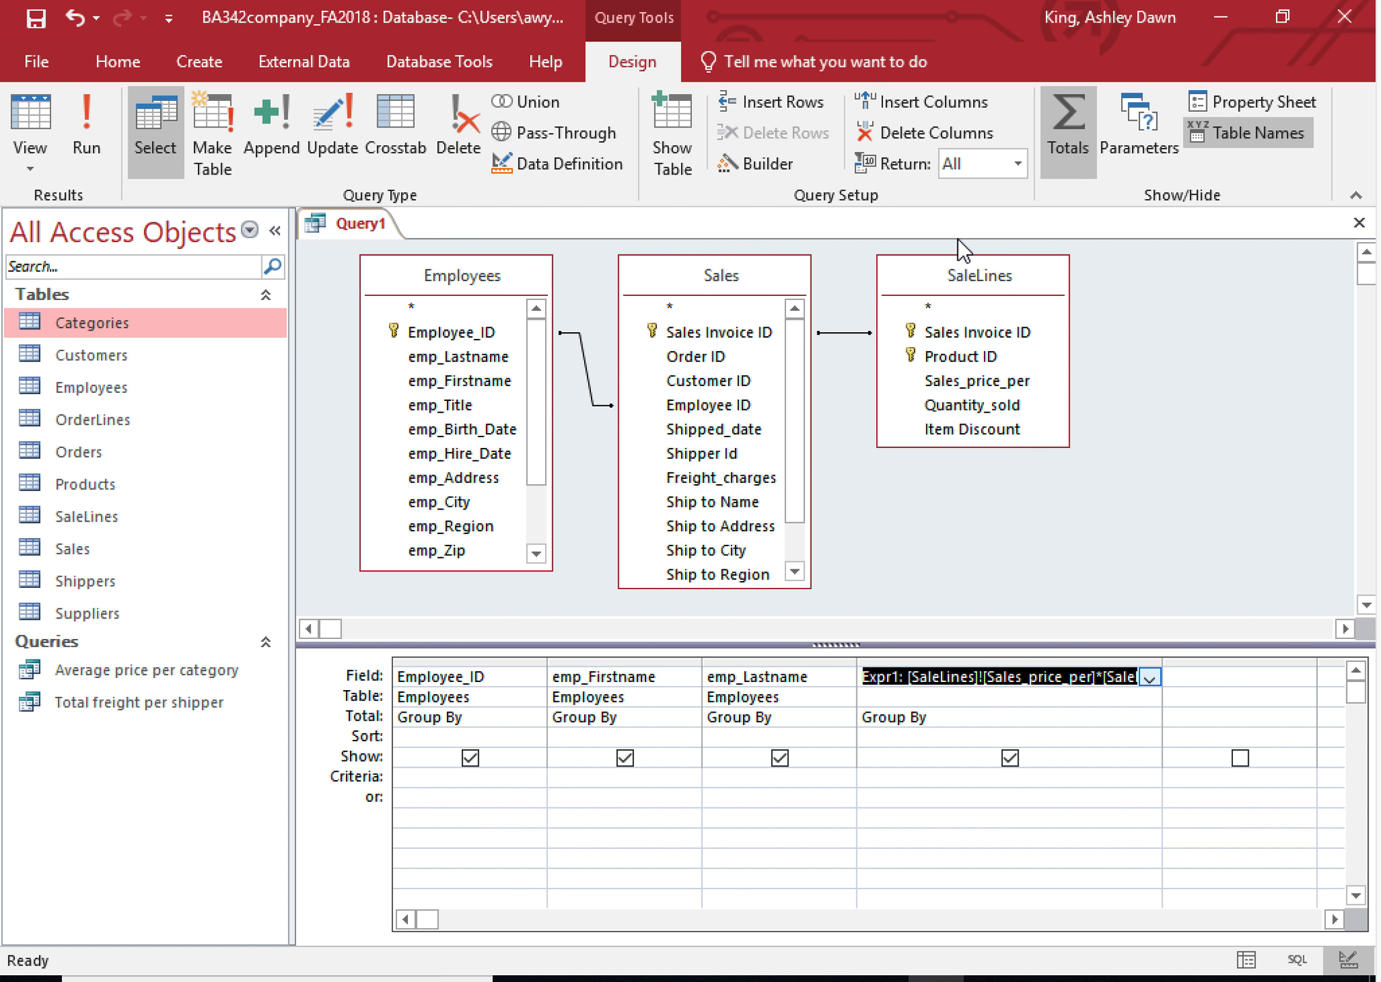
- Rename the calculated field in the query grid as Total Gross Sales
{"action": "left_click", "coordinate": [901, 676]}
{"action": "key", "text": "BackSpace"}
{"action": "key", "text": "BackSpace"}
{"action": "key", "text": "BackSpace"}
{"action": "key", "text": "BackSpace"}
{"action": "key", "text": "BackSpace"}
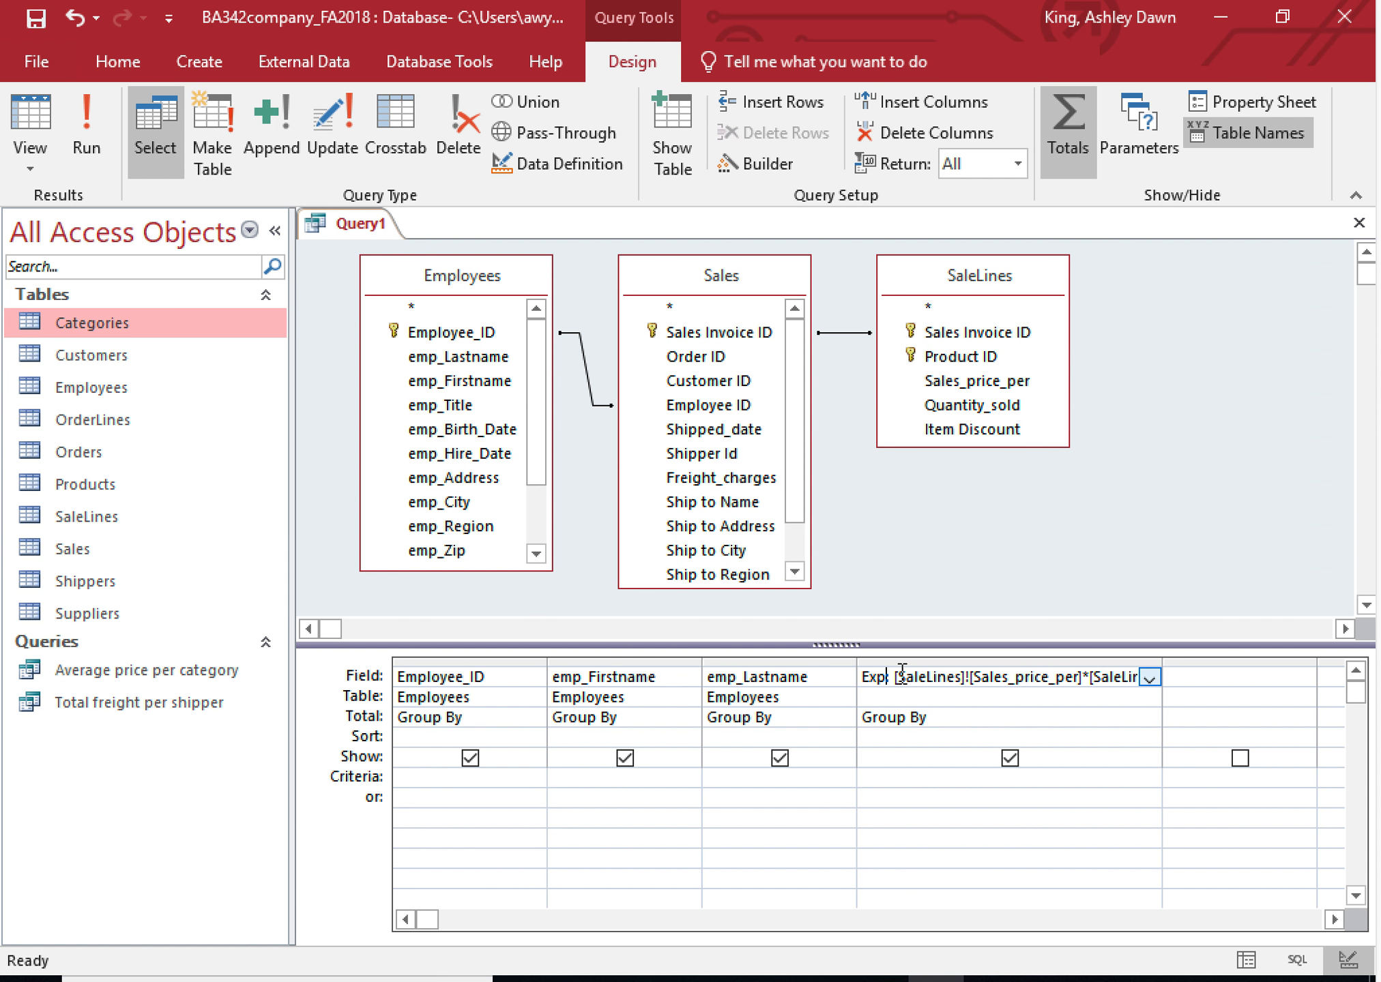
{"action": "type", "text": "Sa"}
{"action": "key", "text": "BackSpace"}
{"action": "key", "text": "BackSpace"}
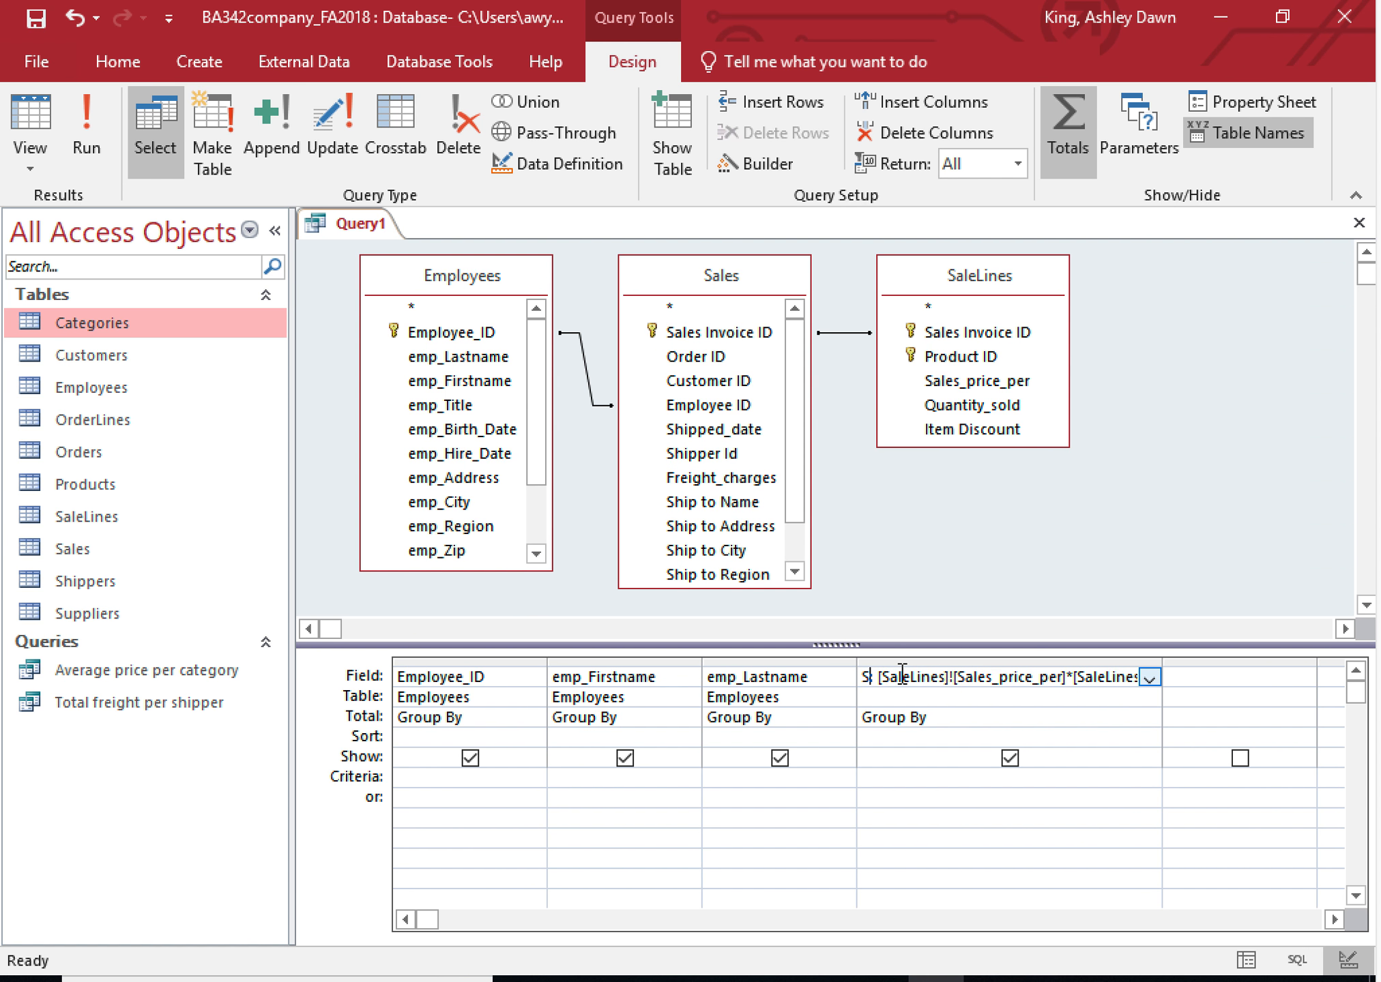
{"action": "type", "text": "Total Gross"}
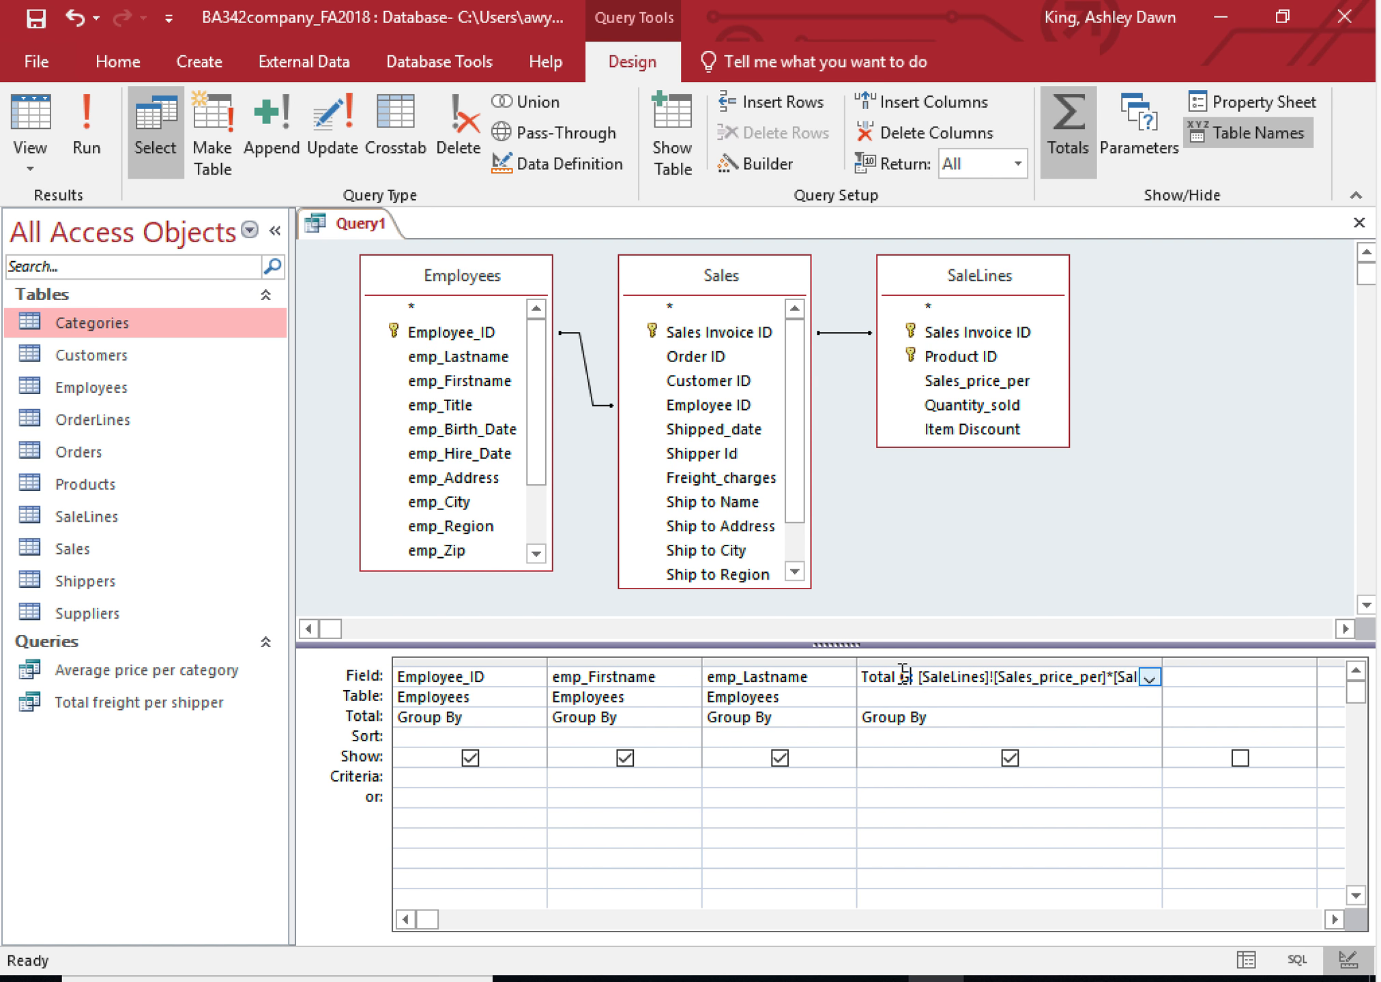
{"action": "type", "text": " Sales"}
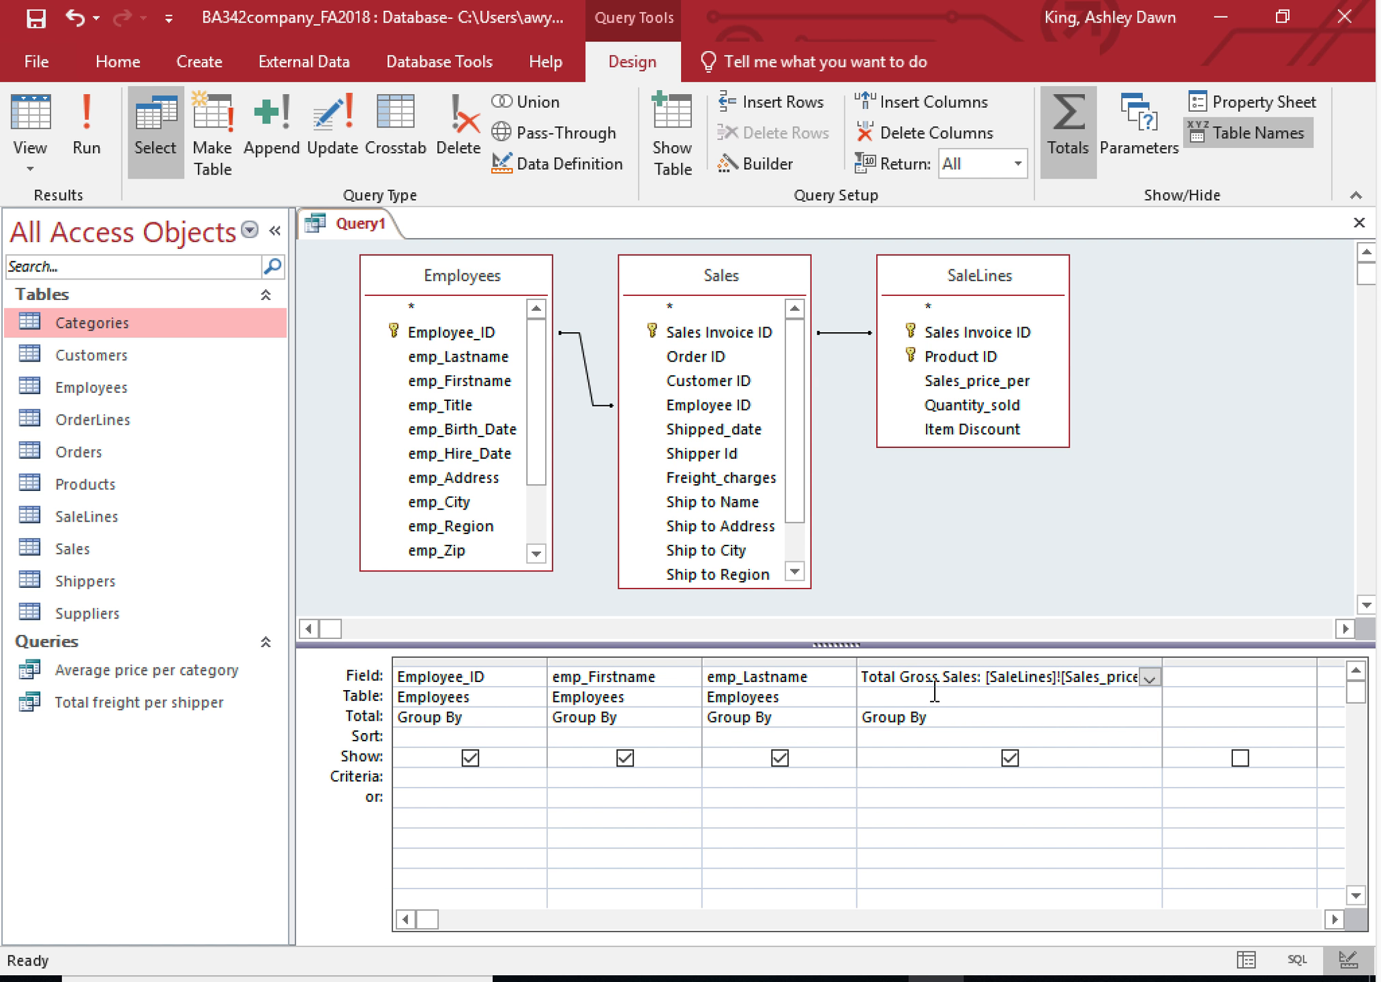
- Set the total function of the Total Gross Sales column to Sum
{"action": "left_click", "coordinate": [941, 717]}
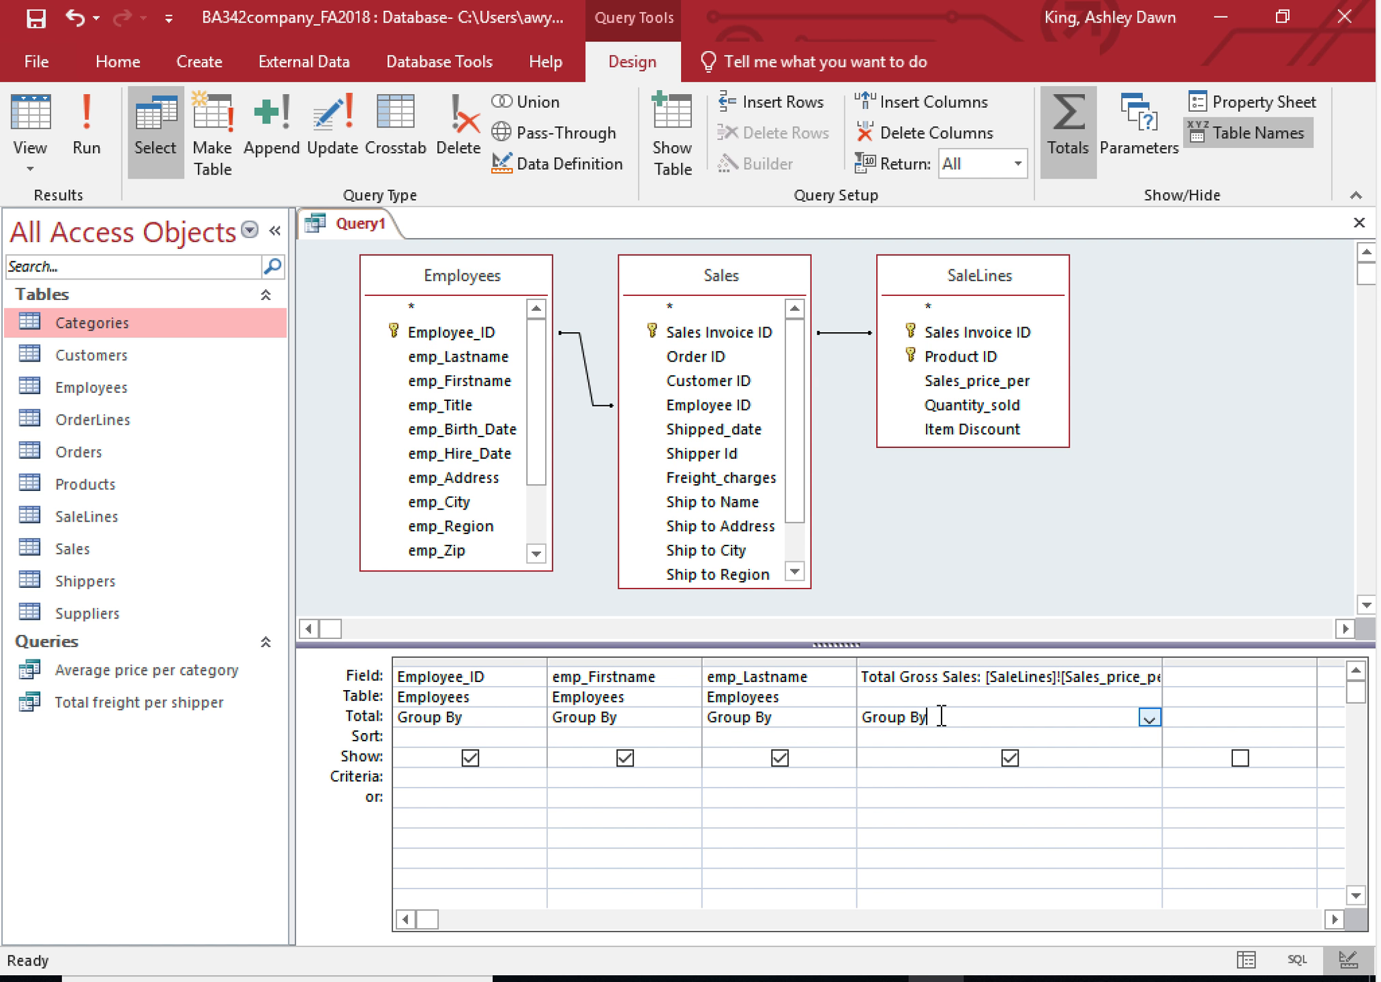
{"action": "left_click", "coordinate": [1148, 717]}
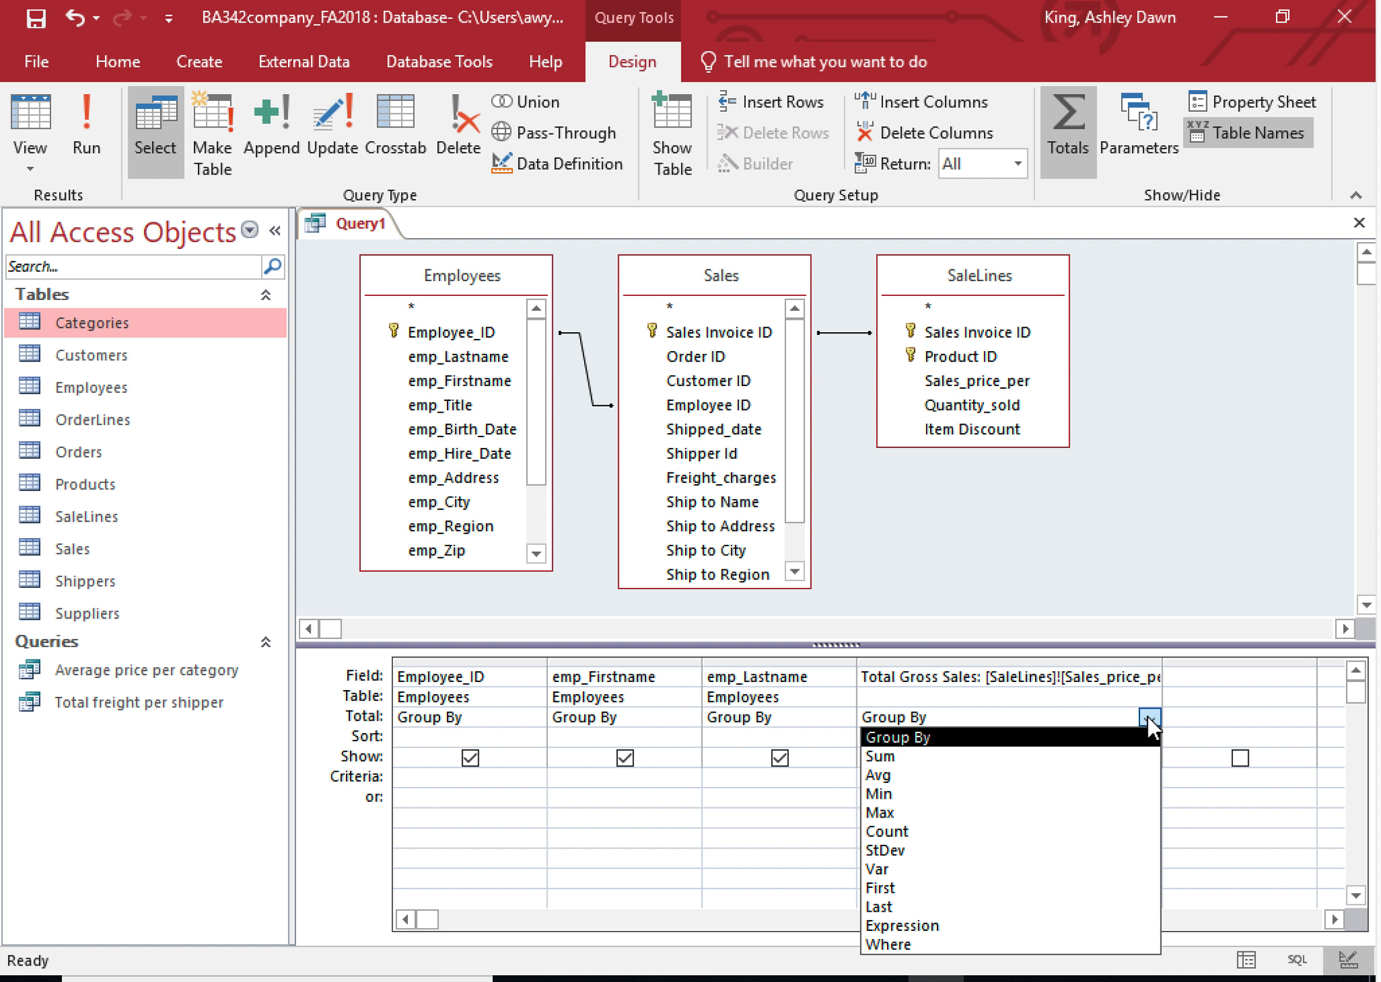
{"action": "left_click", "coordinate": [1122, 759]}
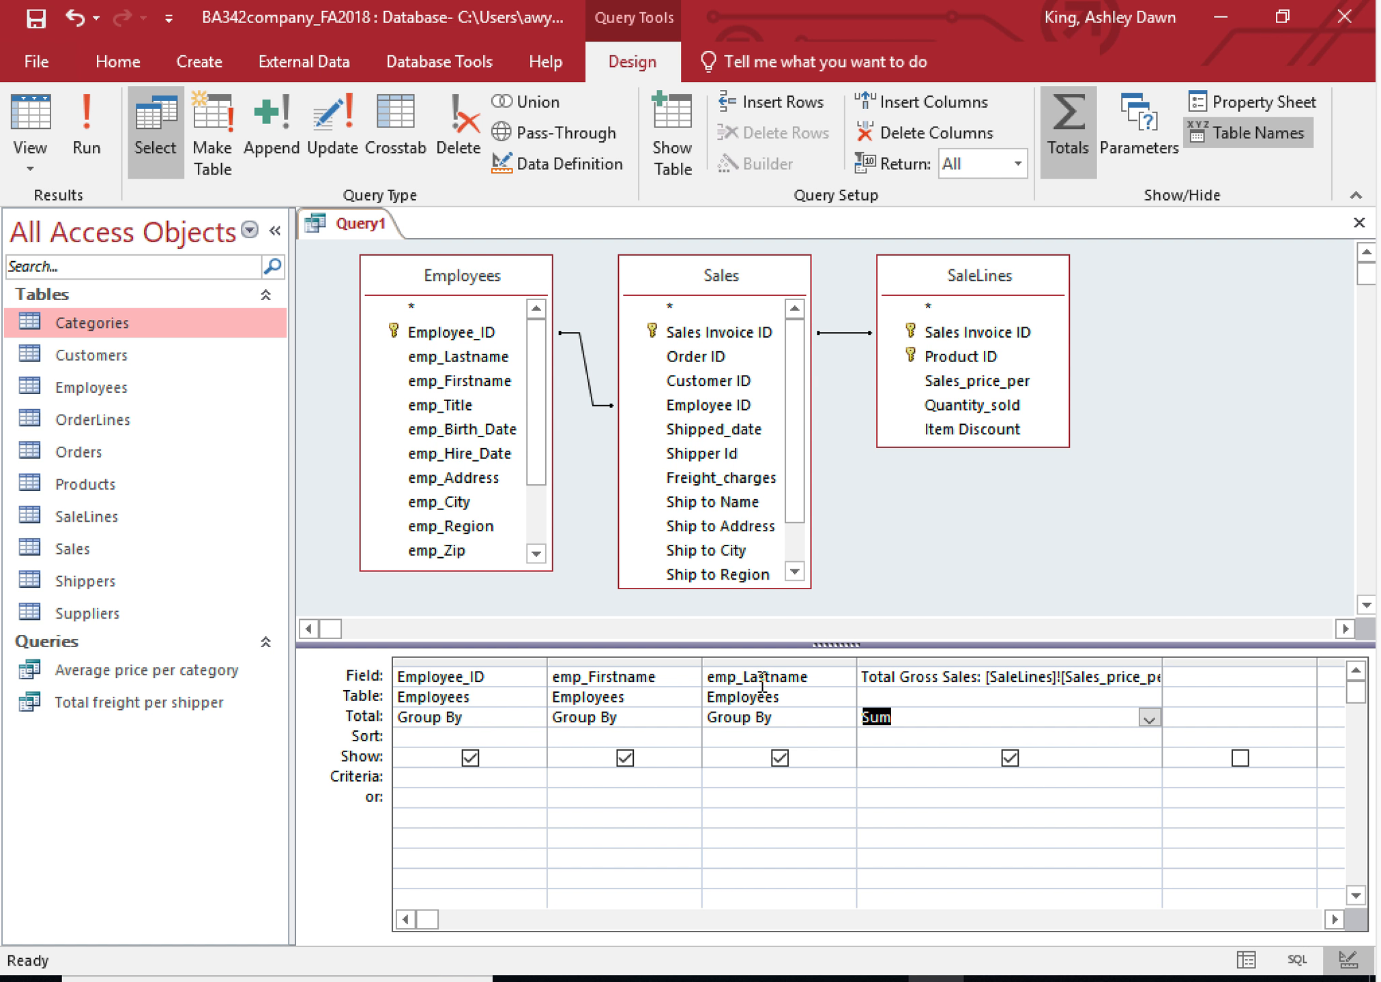
- Give emp_Firstname the alias First Name and emp_Lastname the alias Last Name in the query grid
{"action": "left_click", "coordinate": [555, 677]}
{"action": "type", "text": "First"}
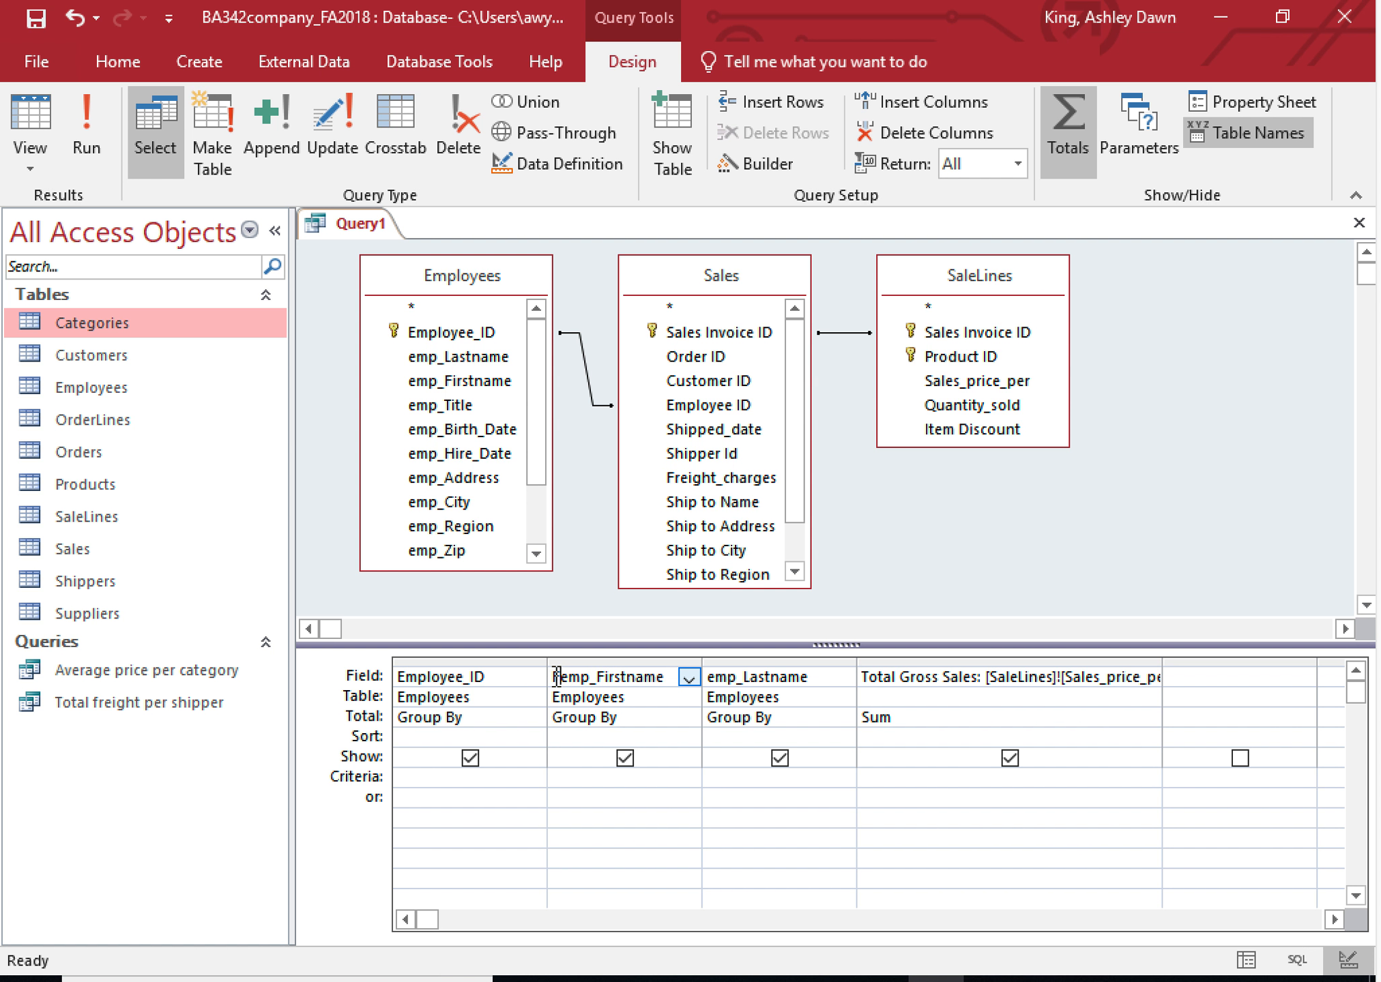
{"action": "type", "text": " Name:emp_Fi"}
{"action": "left_click", "coordinate": [709, 675]}
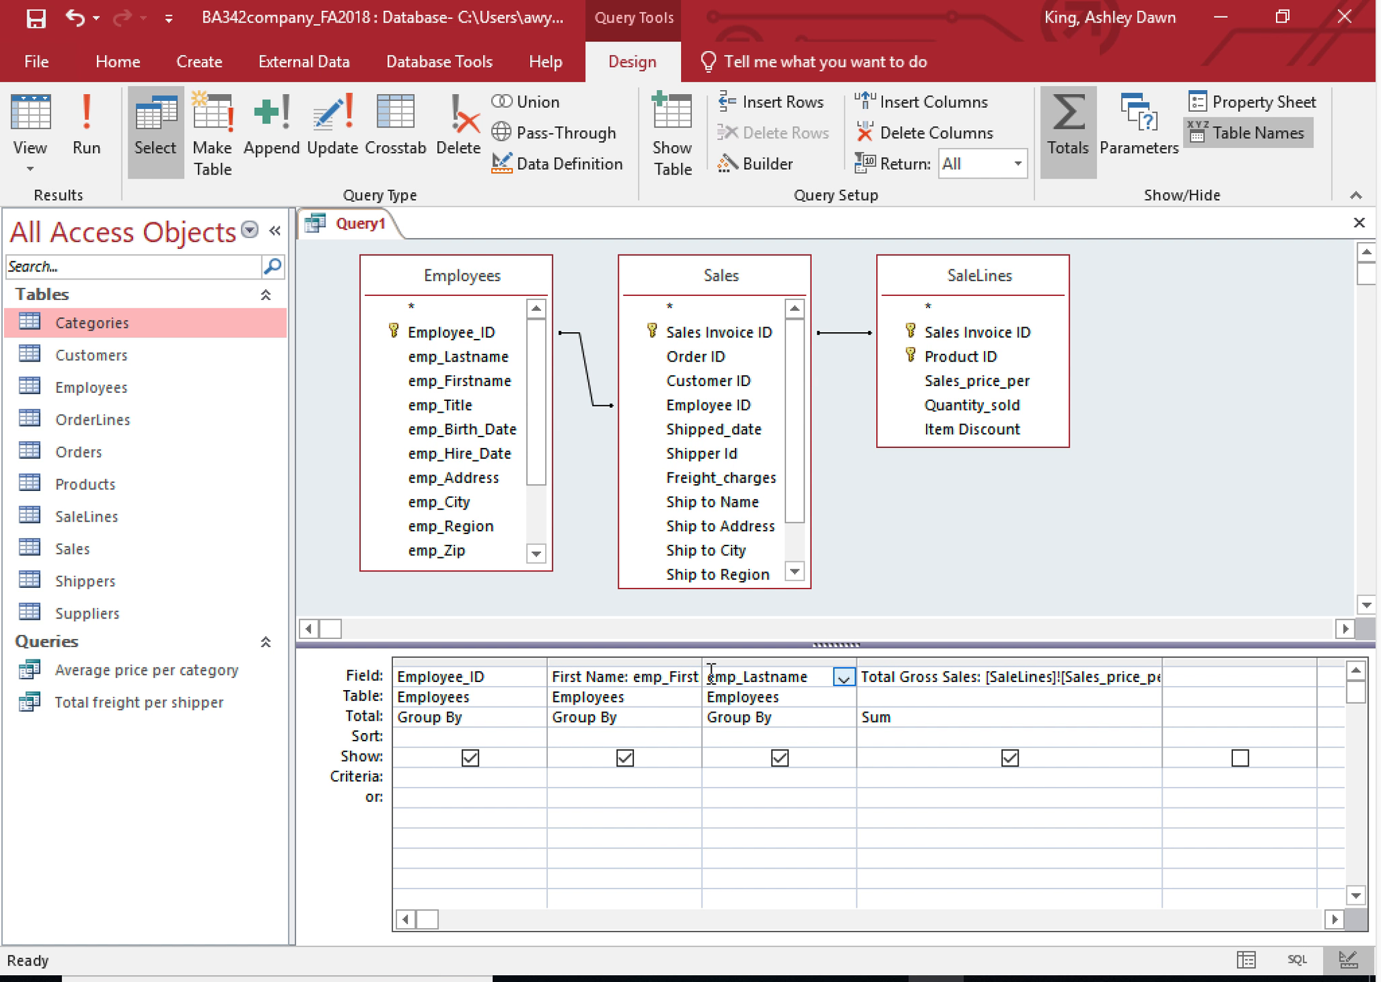
{"action": "type", "text": "Last Name:"}
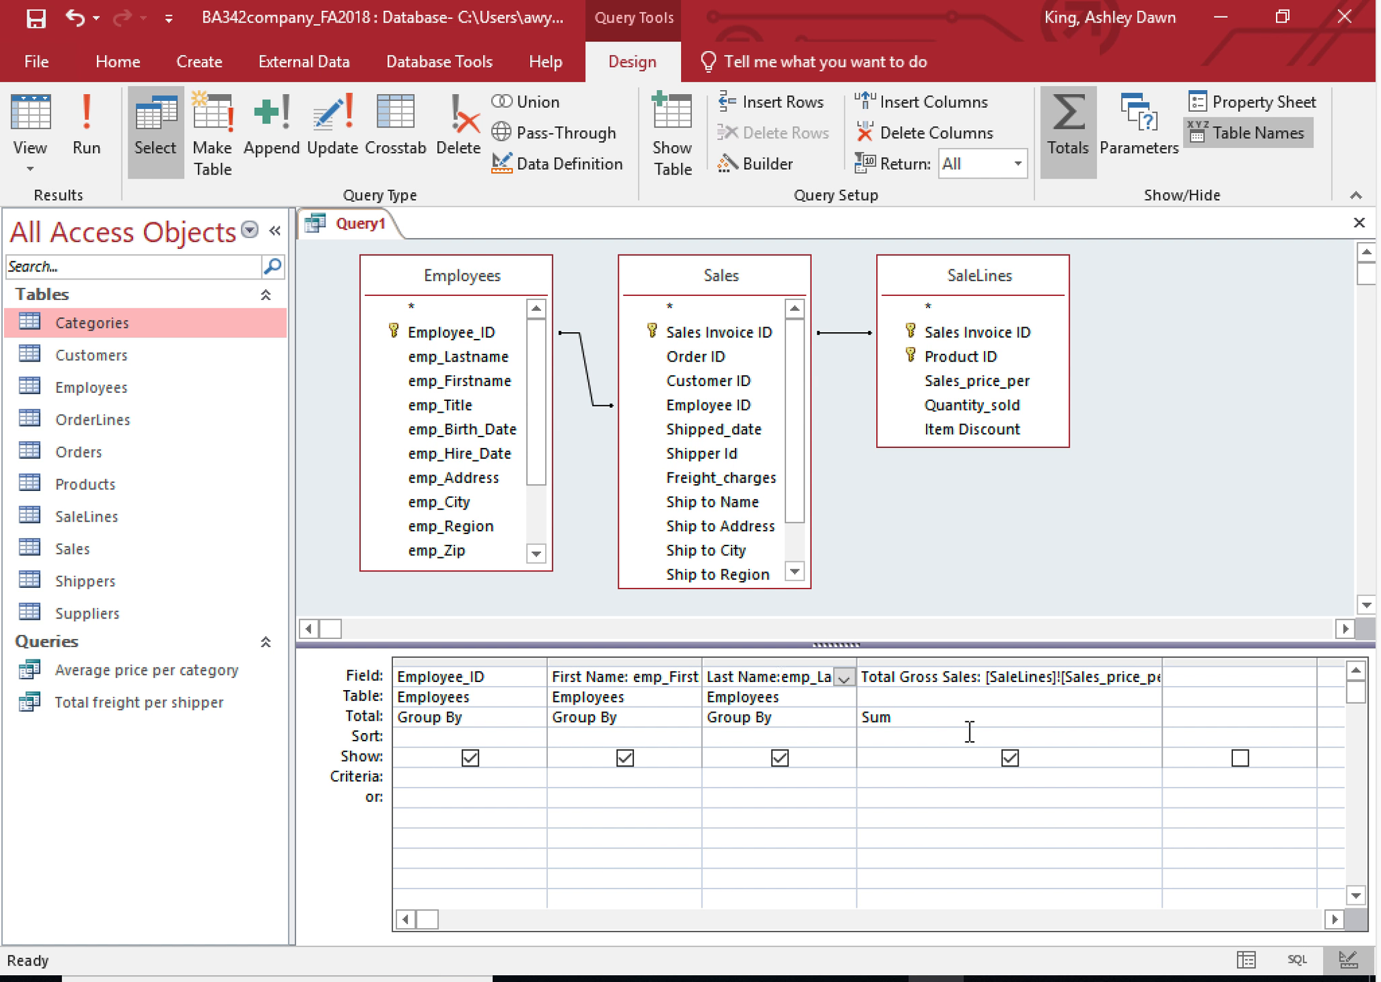
- Add Shipped_date from the Sales table and restrict it with the criterion between 1/1/2016 and 12/31/2016
{"action": "left_click", "coordinate": [1194, 678]}
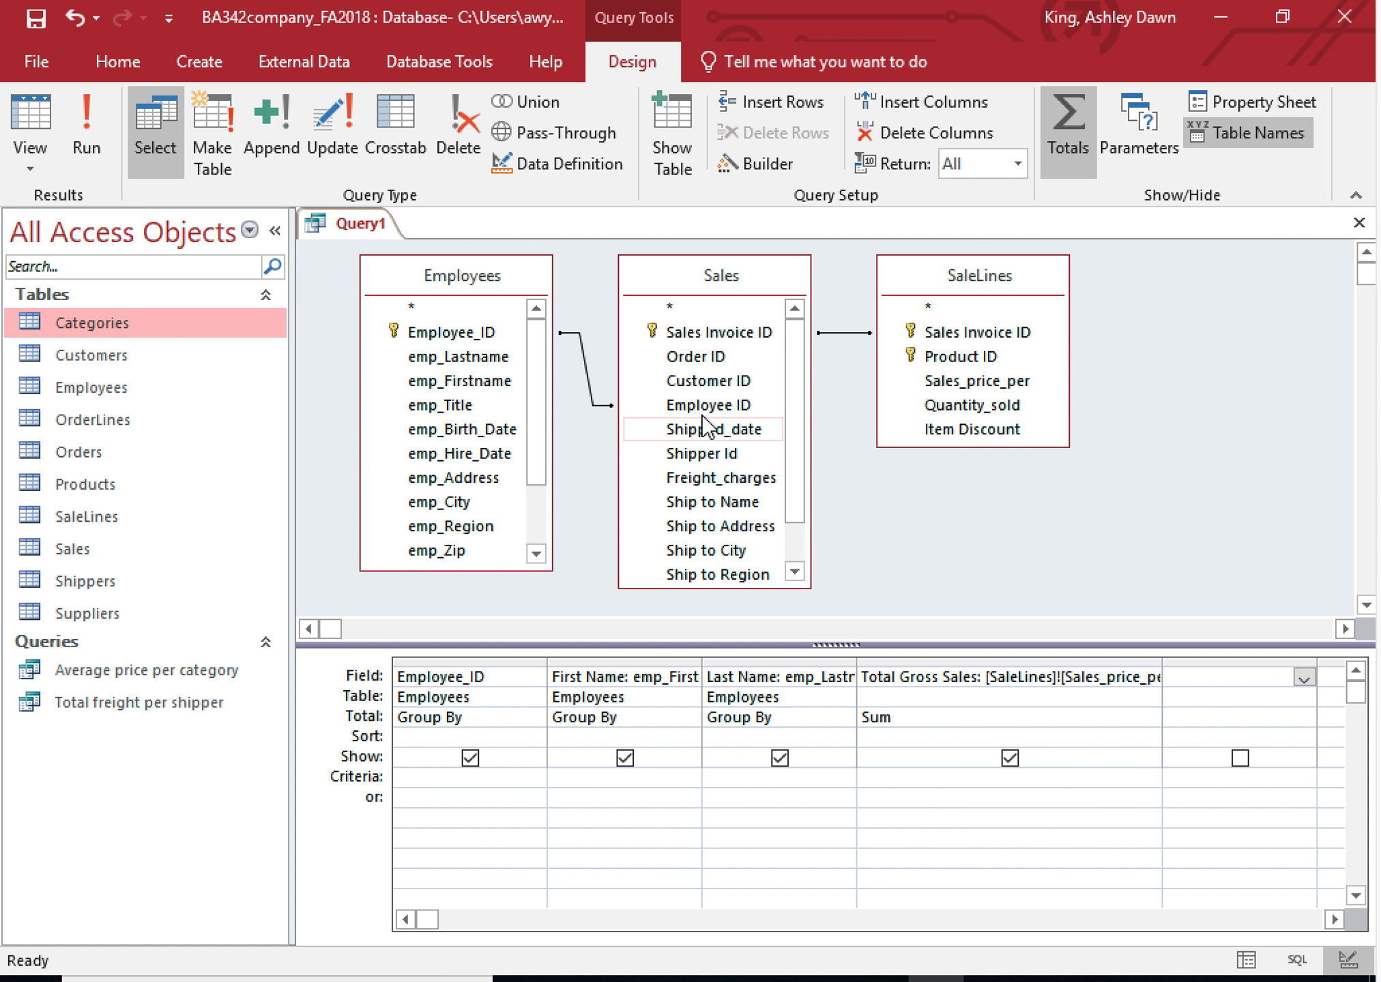
{"action": "double_click", "coordinate": [708, 436]}
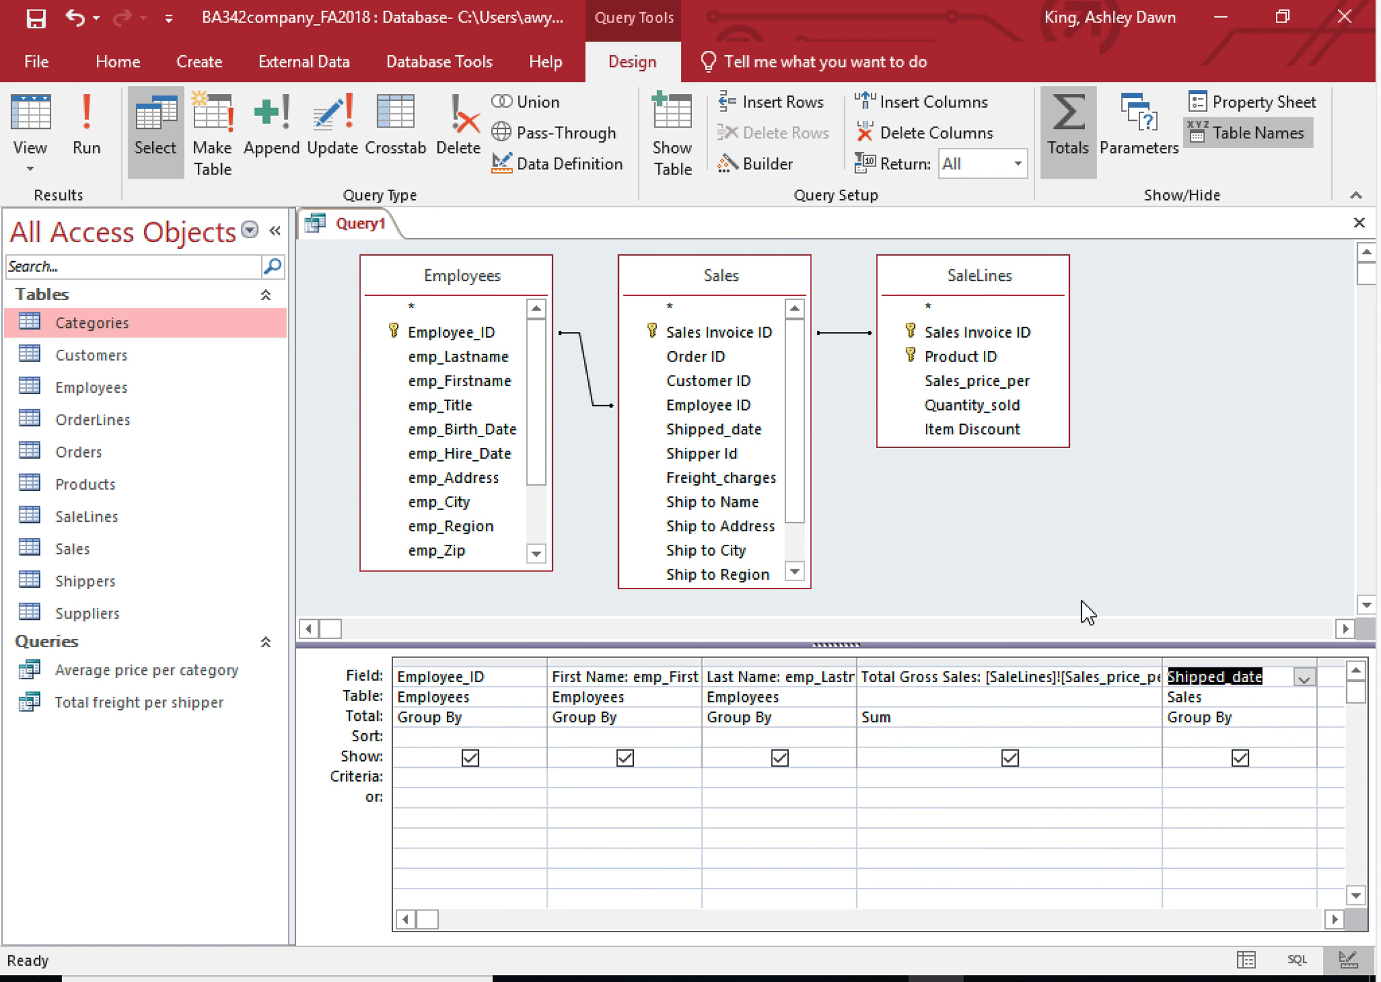
{"action": "left_click", "coordinate": [1181, 774]}
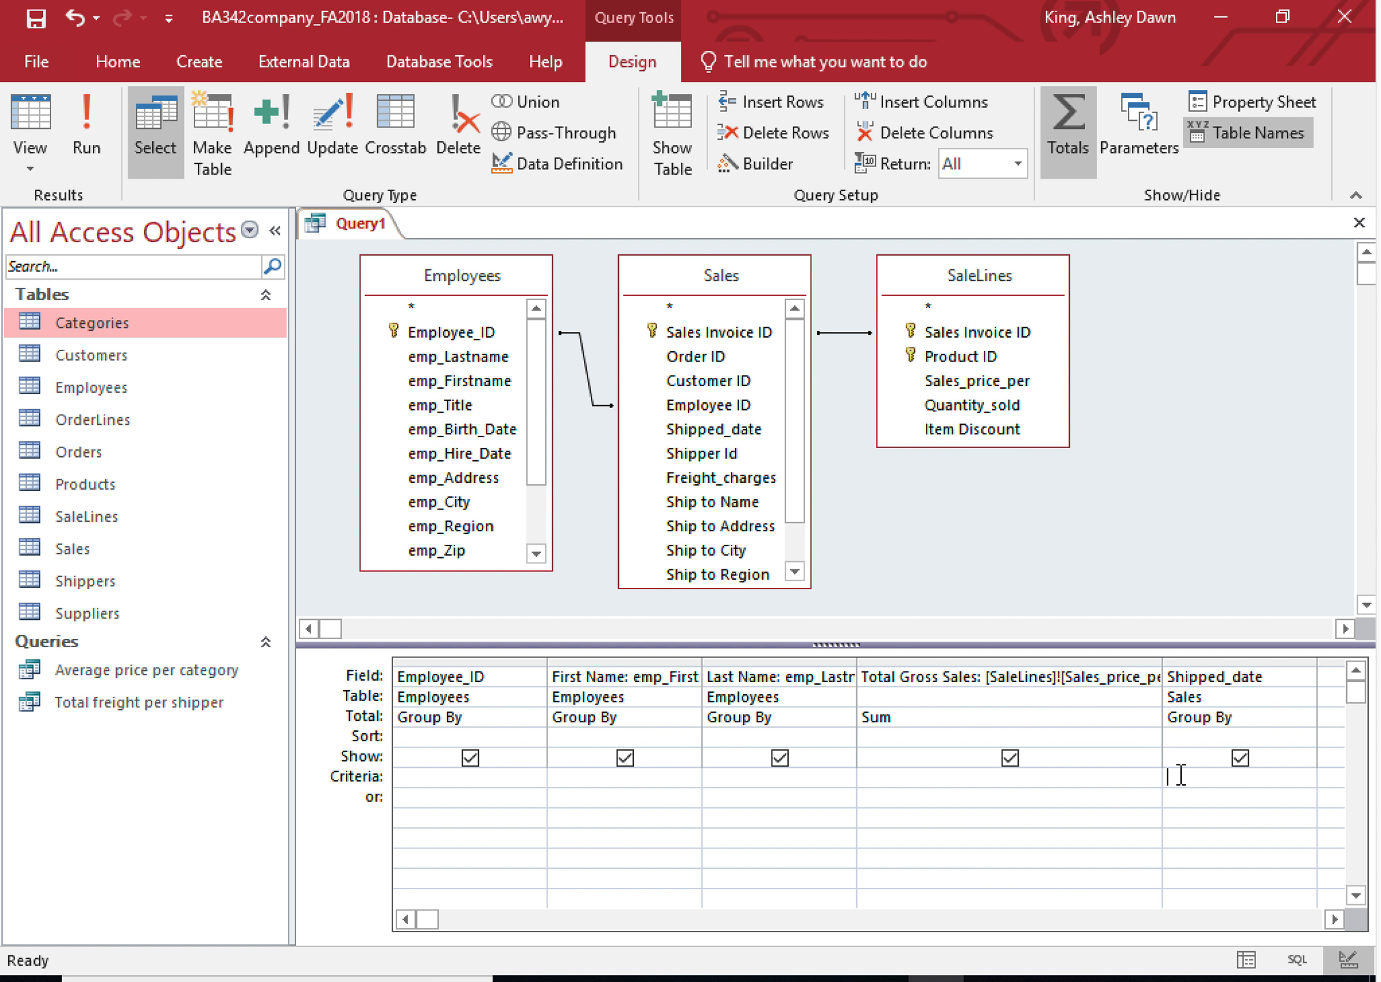
{"action": "type", "text": "b"}
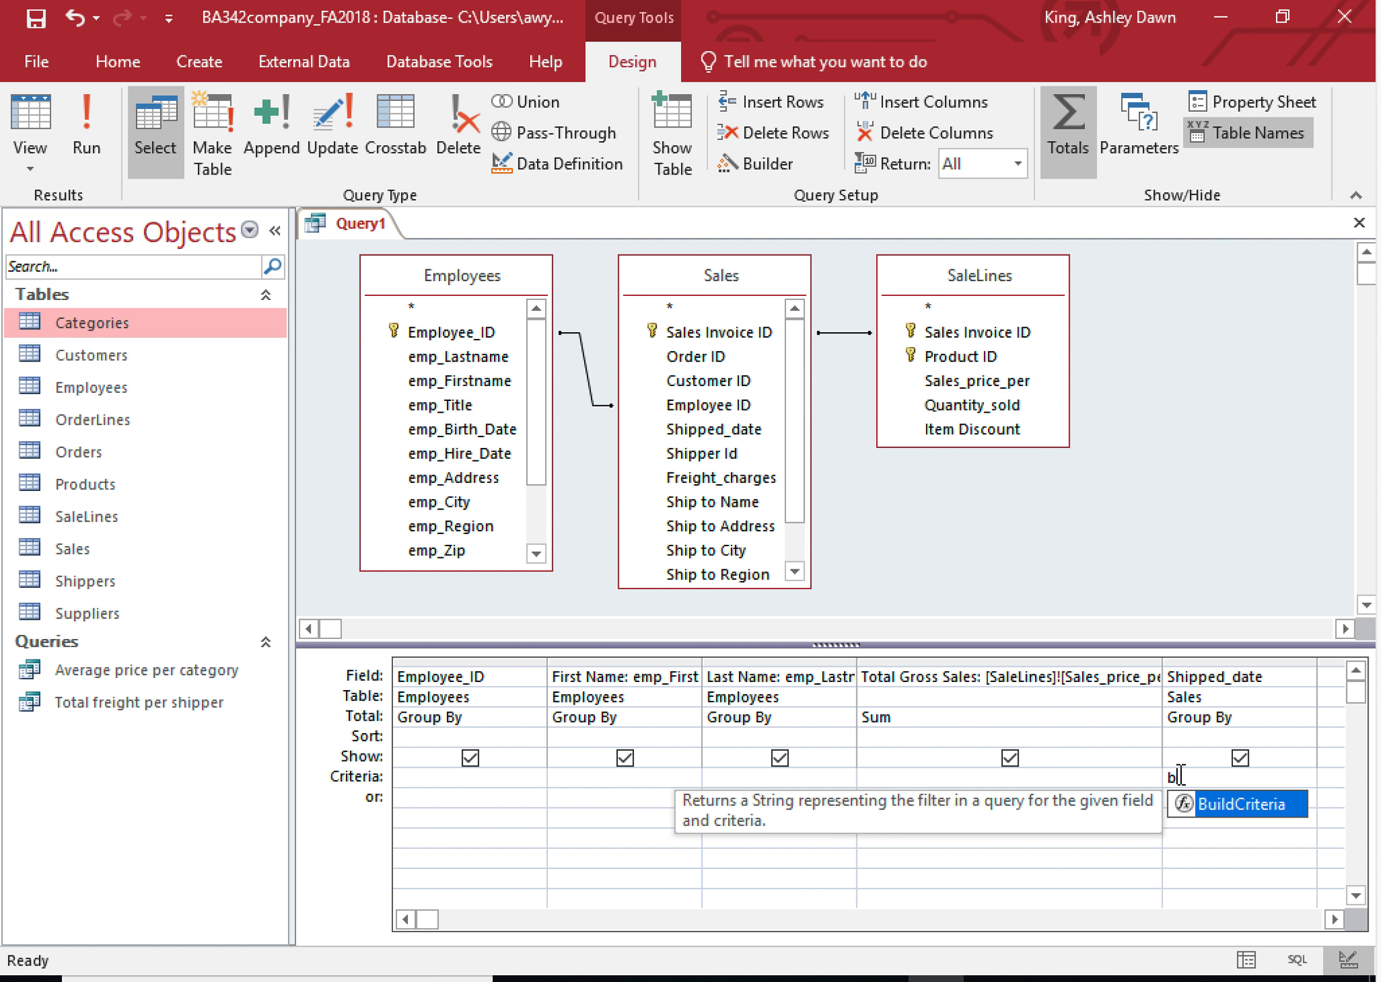
{"action": "type", "text": "etween"}
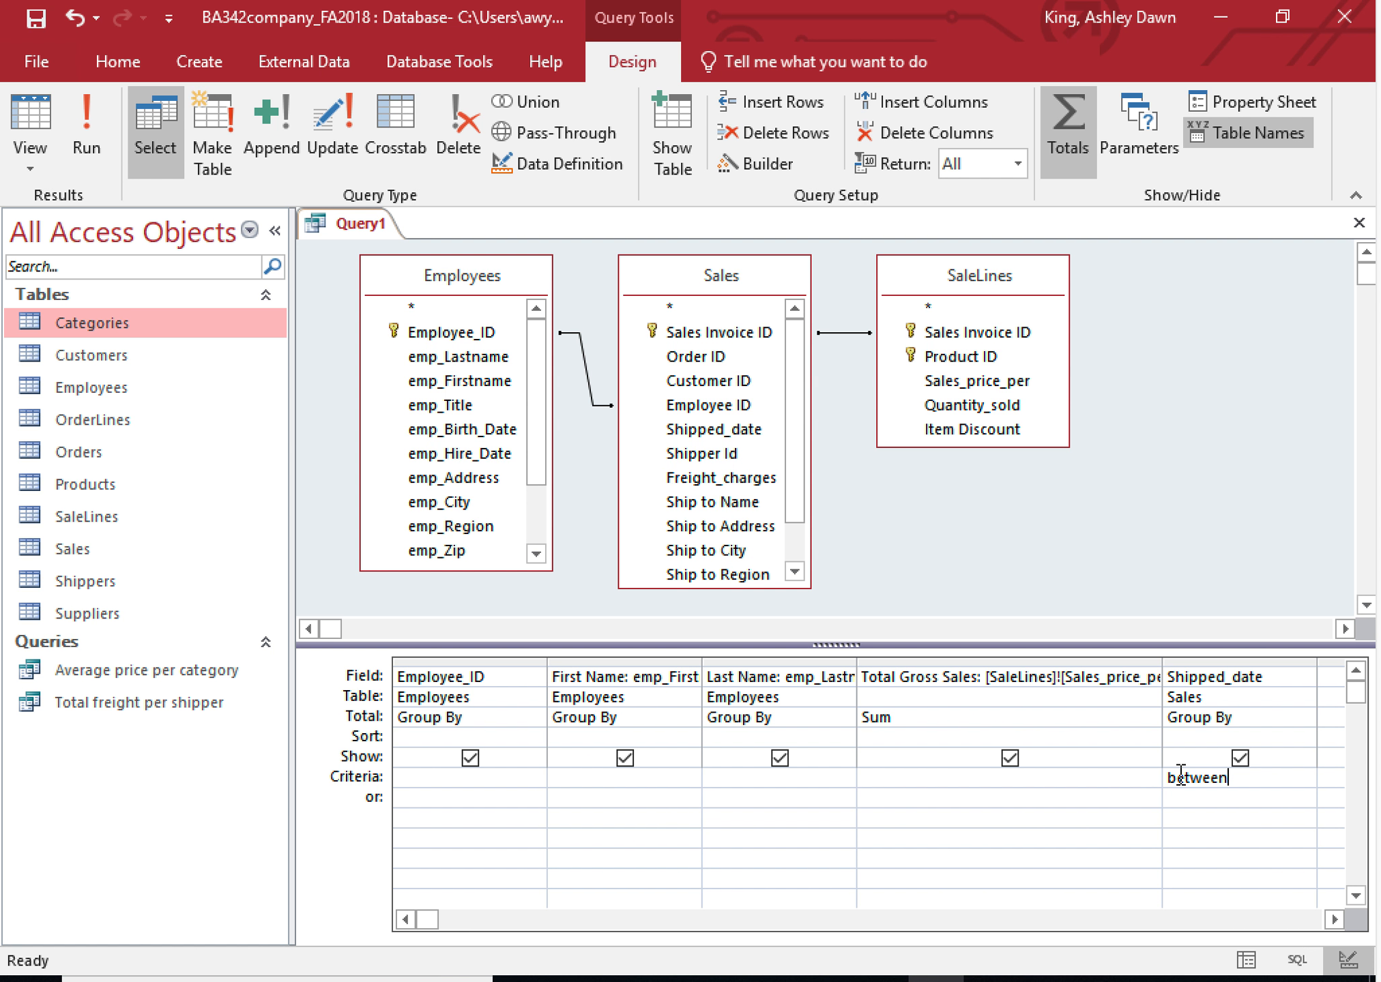
{"action": "type", "text": " 1/1/2016 a"}
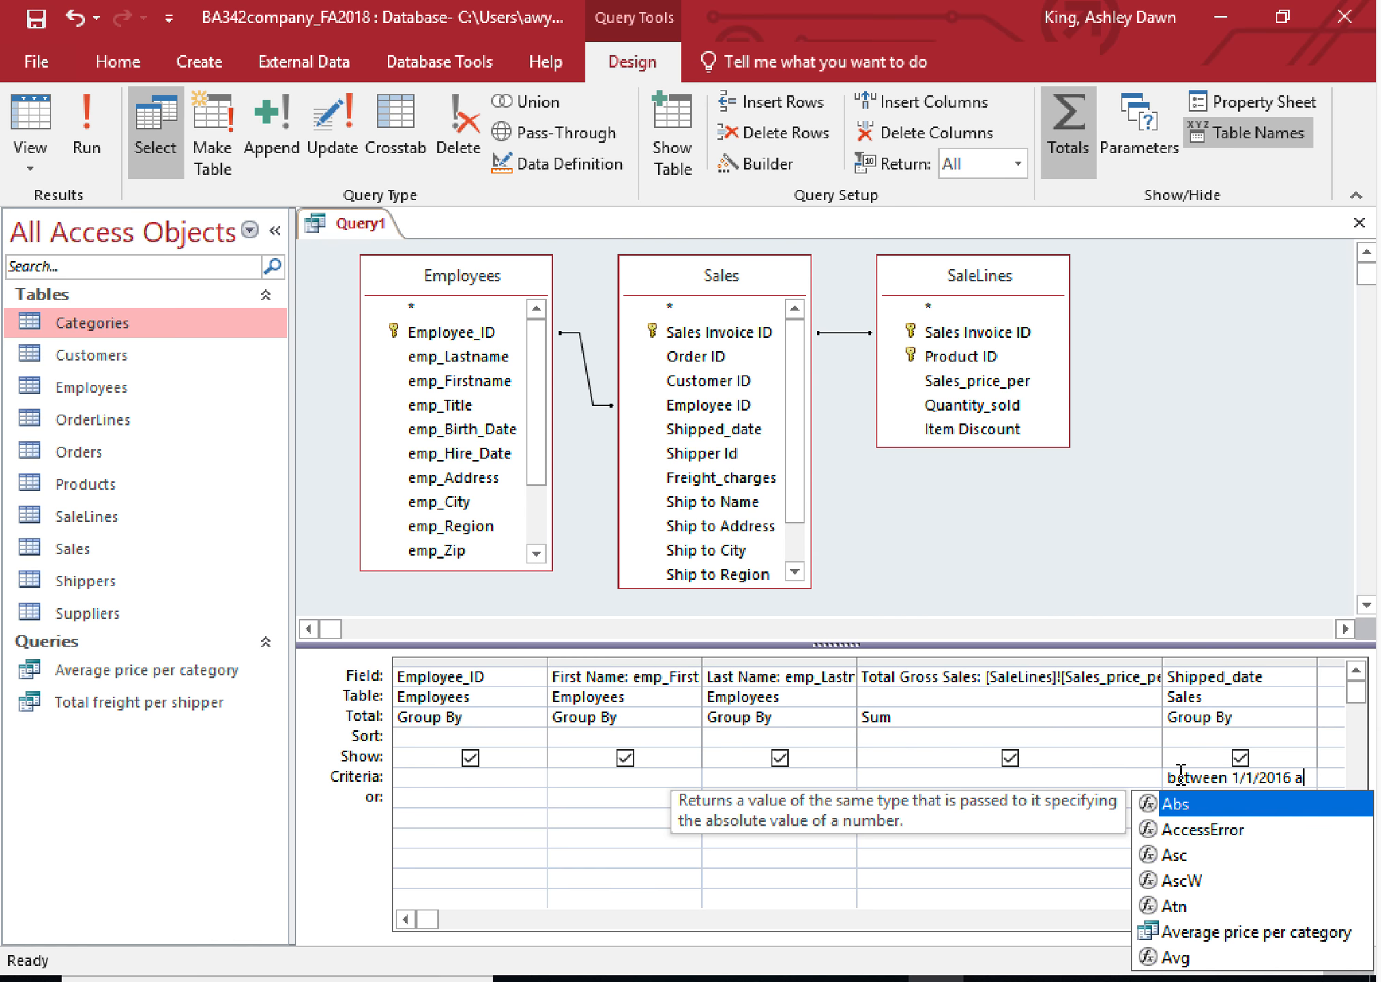
{"action": "type", "text": "nd 12/"}
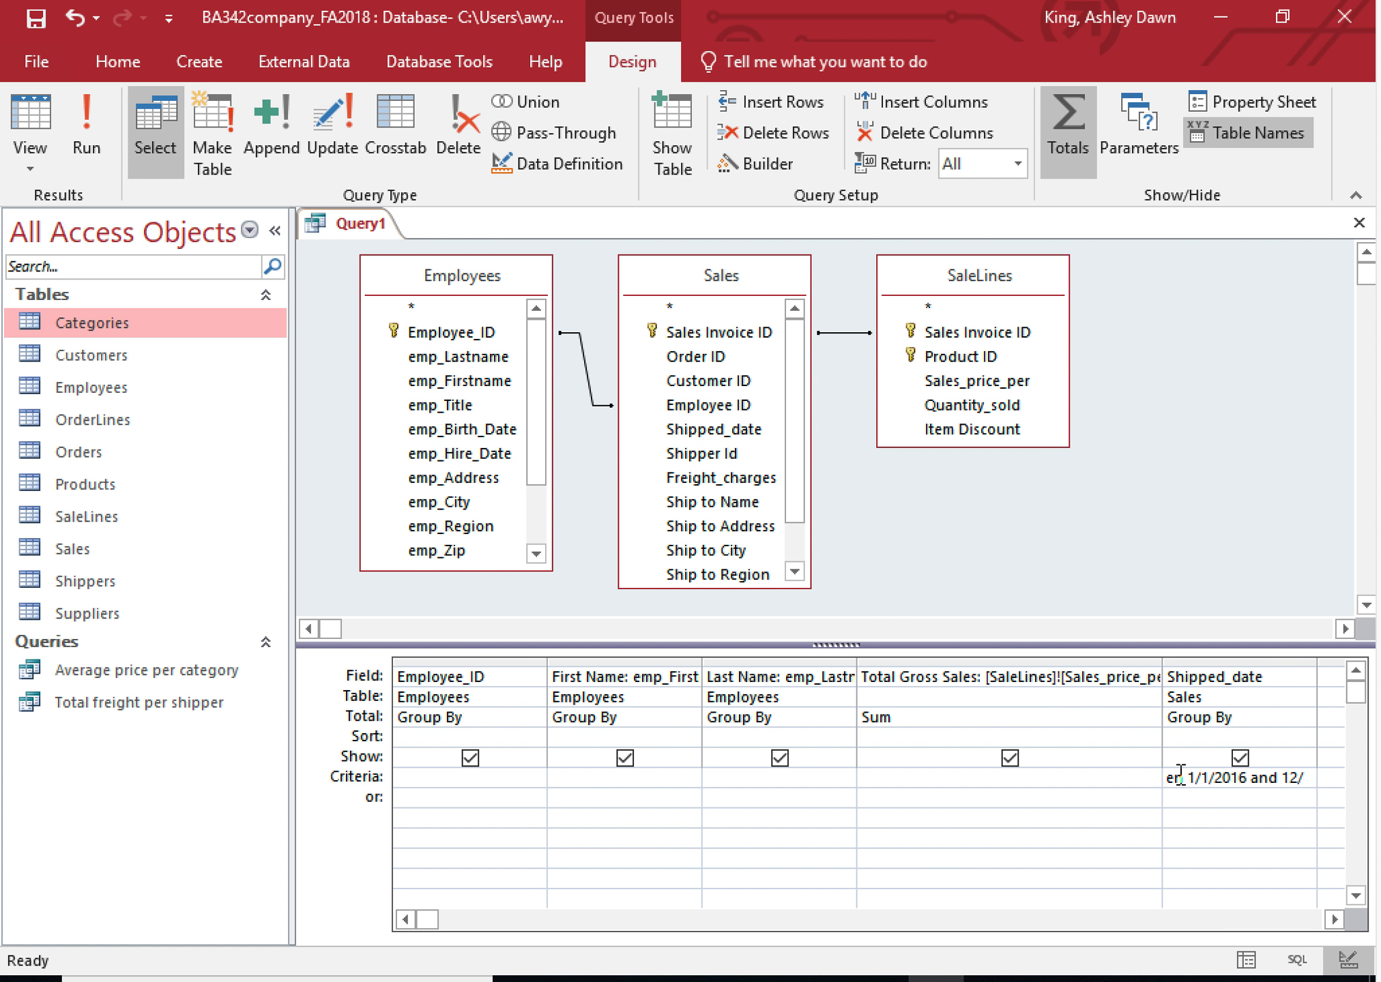
{"action": "type", "text": "31/2016"}
{"action": "left_click", "coordinate": [1192, 825]}
- Review the columns of the query grid and run the query to examine the sales rows per employee
{"action": "double_click", "coordinate": [1335, 921]}
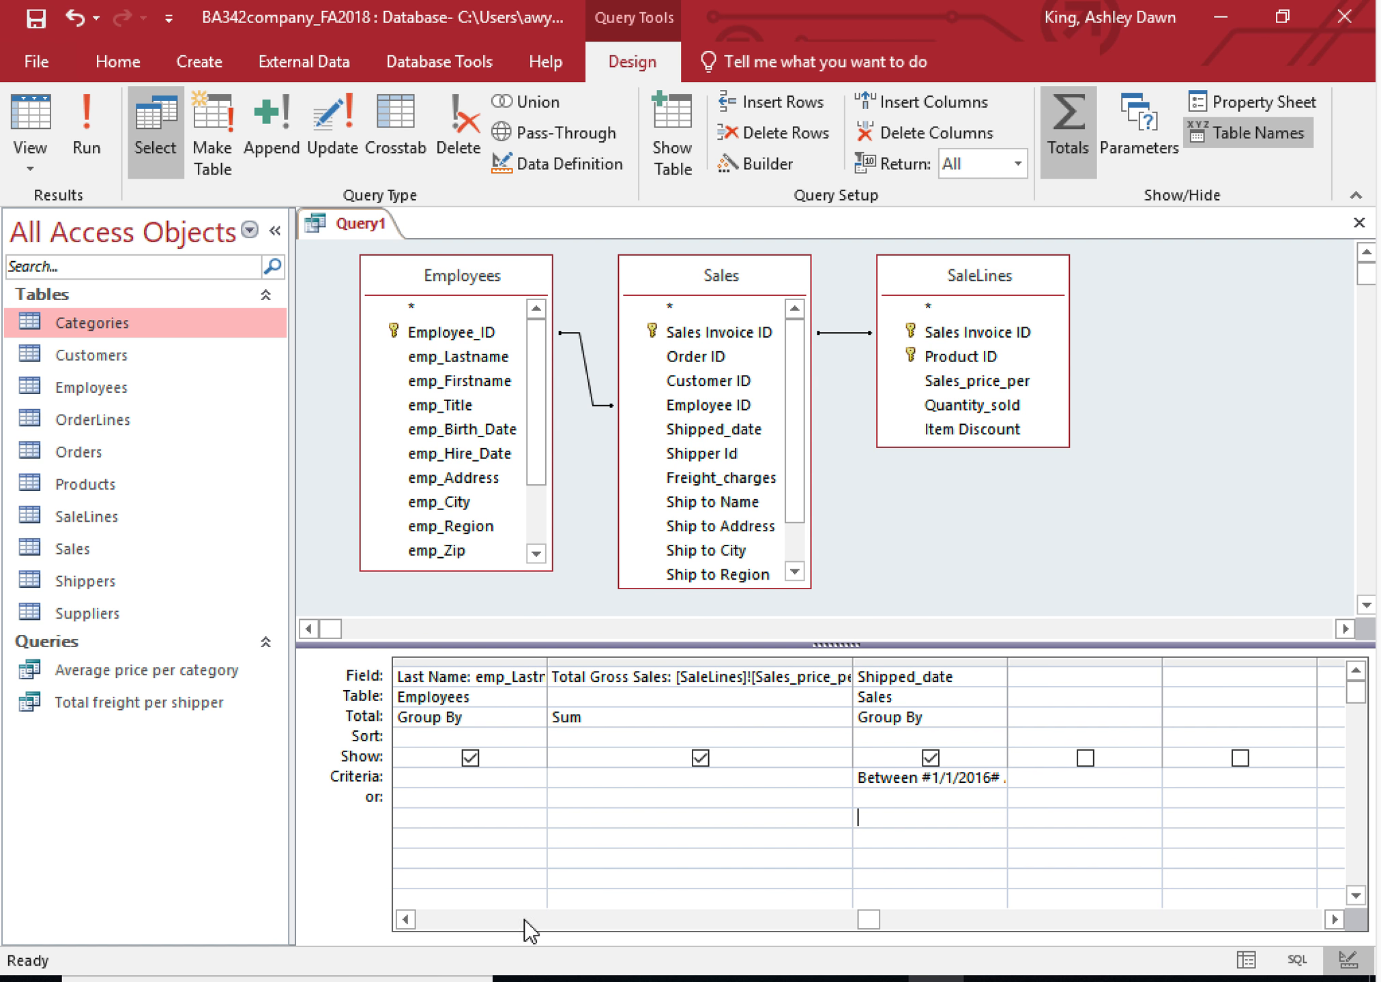
{"action": "left_click", "coordinate": [406, 920]}
{"action": "left_click", "coordinate": [406, 920]}
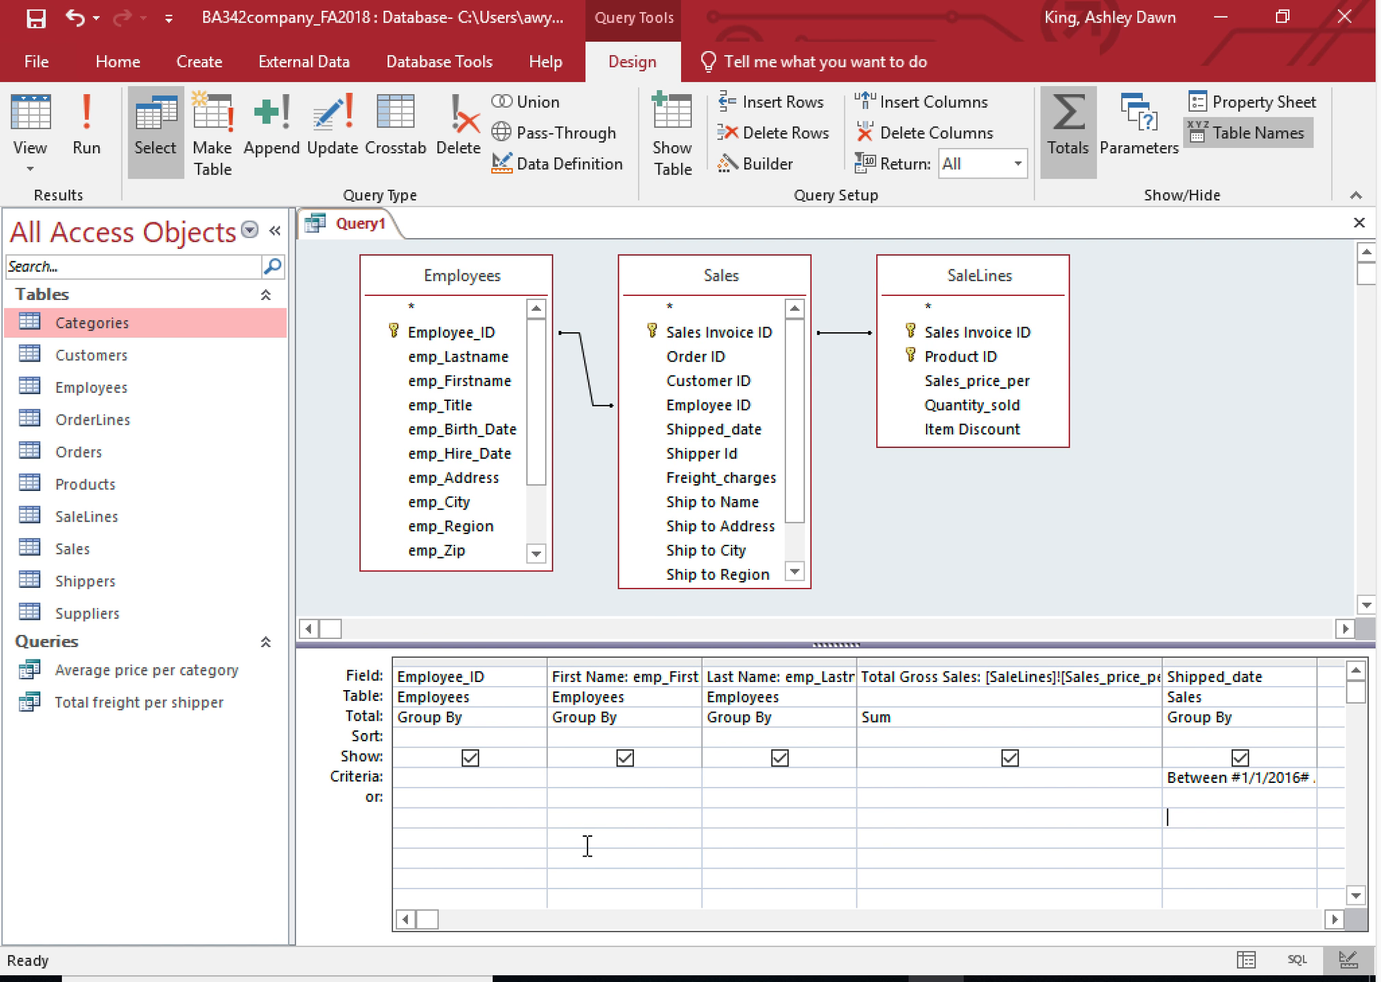
{"action": "left_click", "coordinate": [1334, 919]}
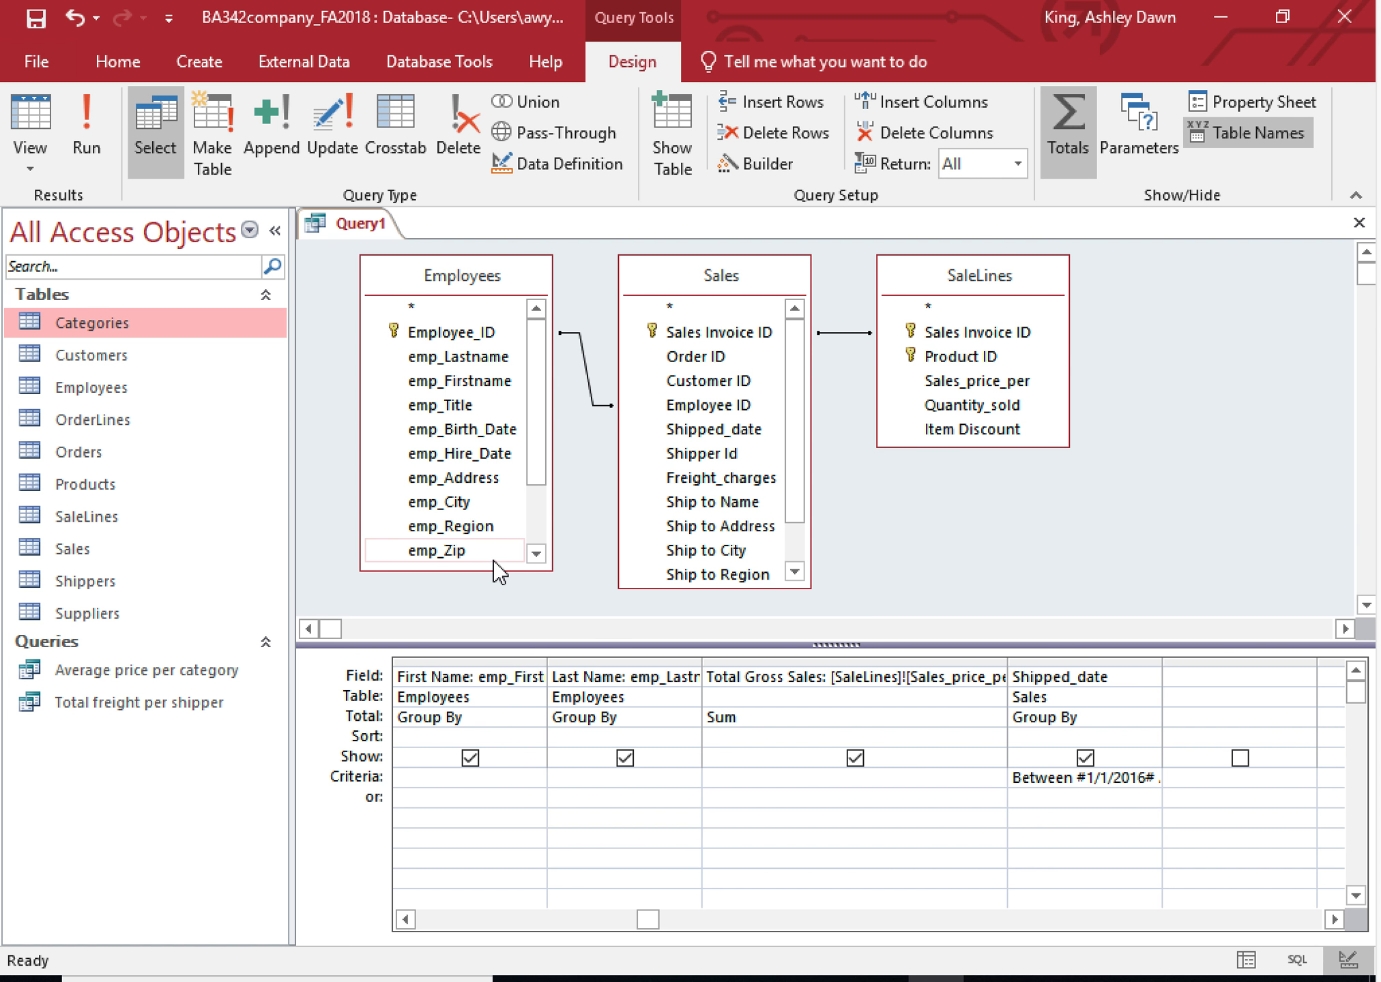
{"action": "left_click", "coordinate": [89, 124]}
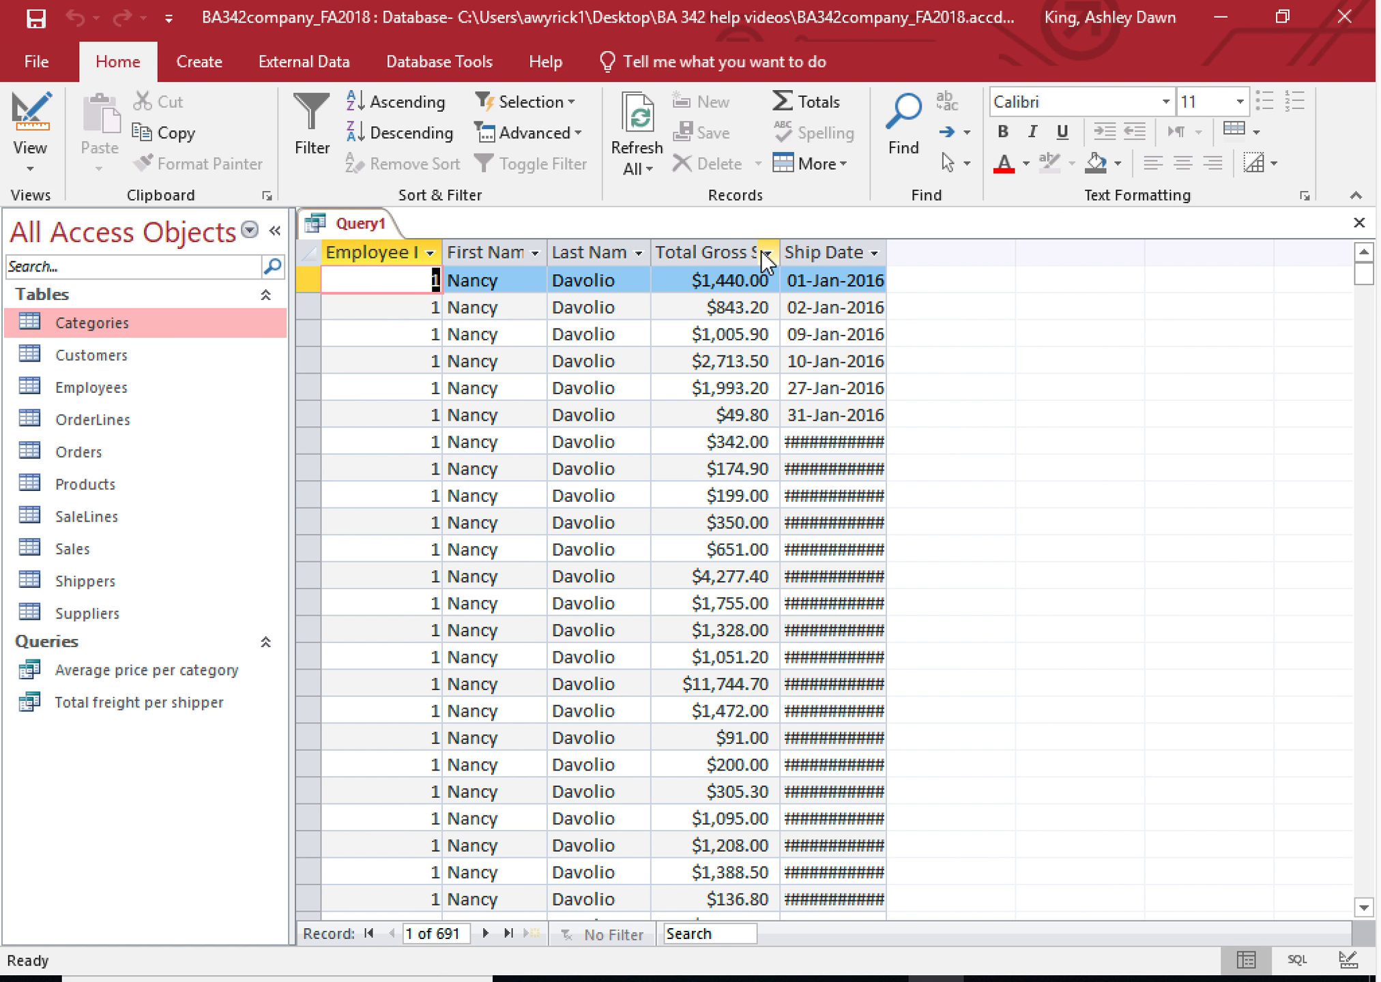
- Return to the query design and set the total option of the Shipped_date column to Where
{"action": "left_click", "coordinate": [40, 97]}
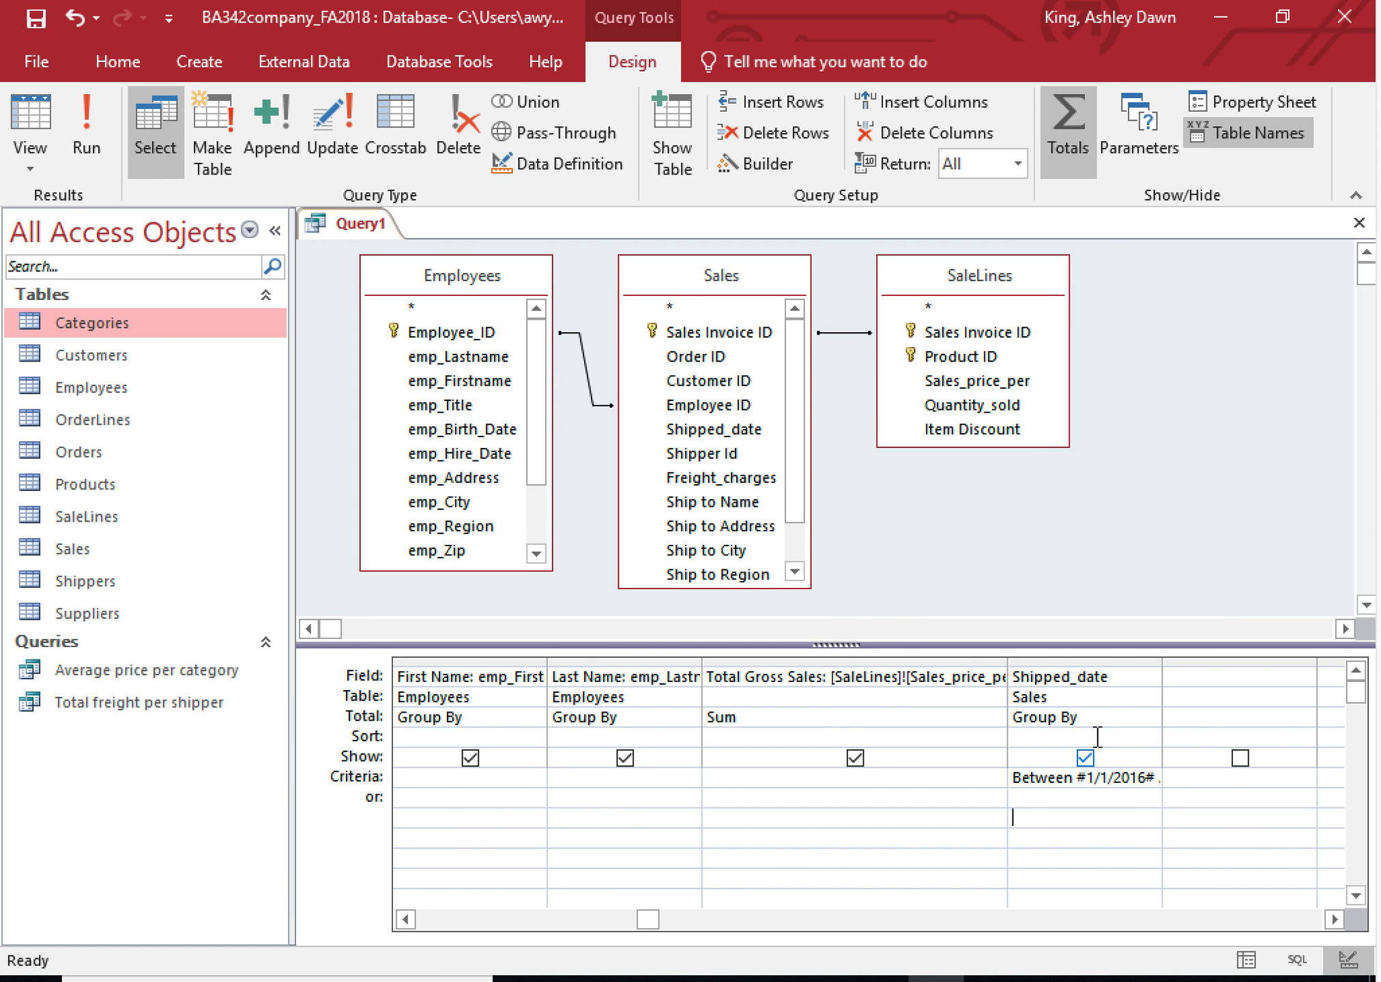
{"action": "left_click", "coordinate": [1094, 718]}
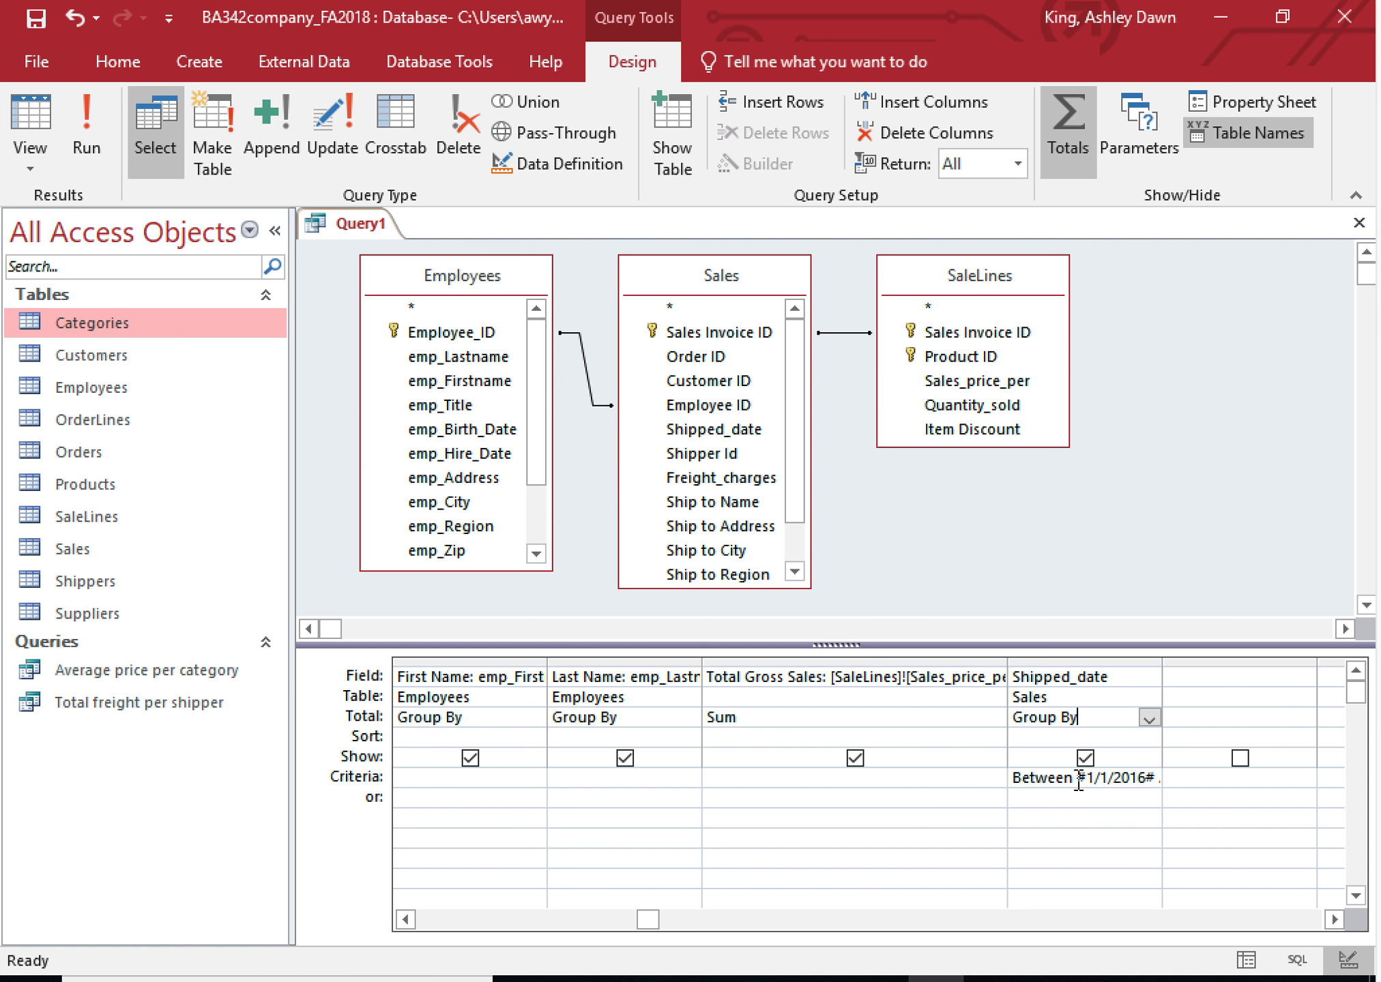
{"action": "left_click", "coordinate": [1149, 718]}
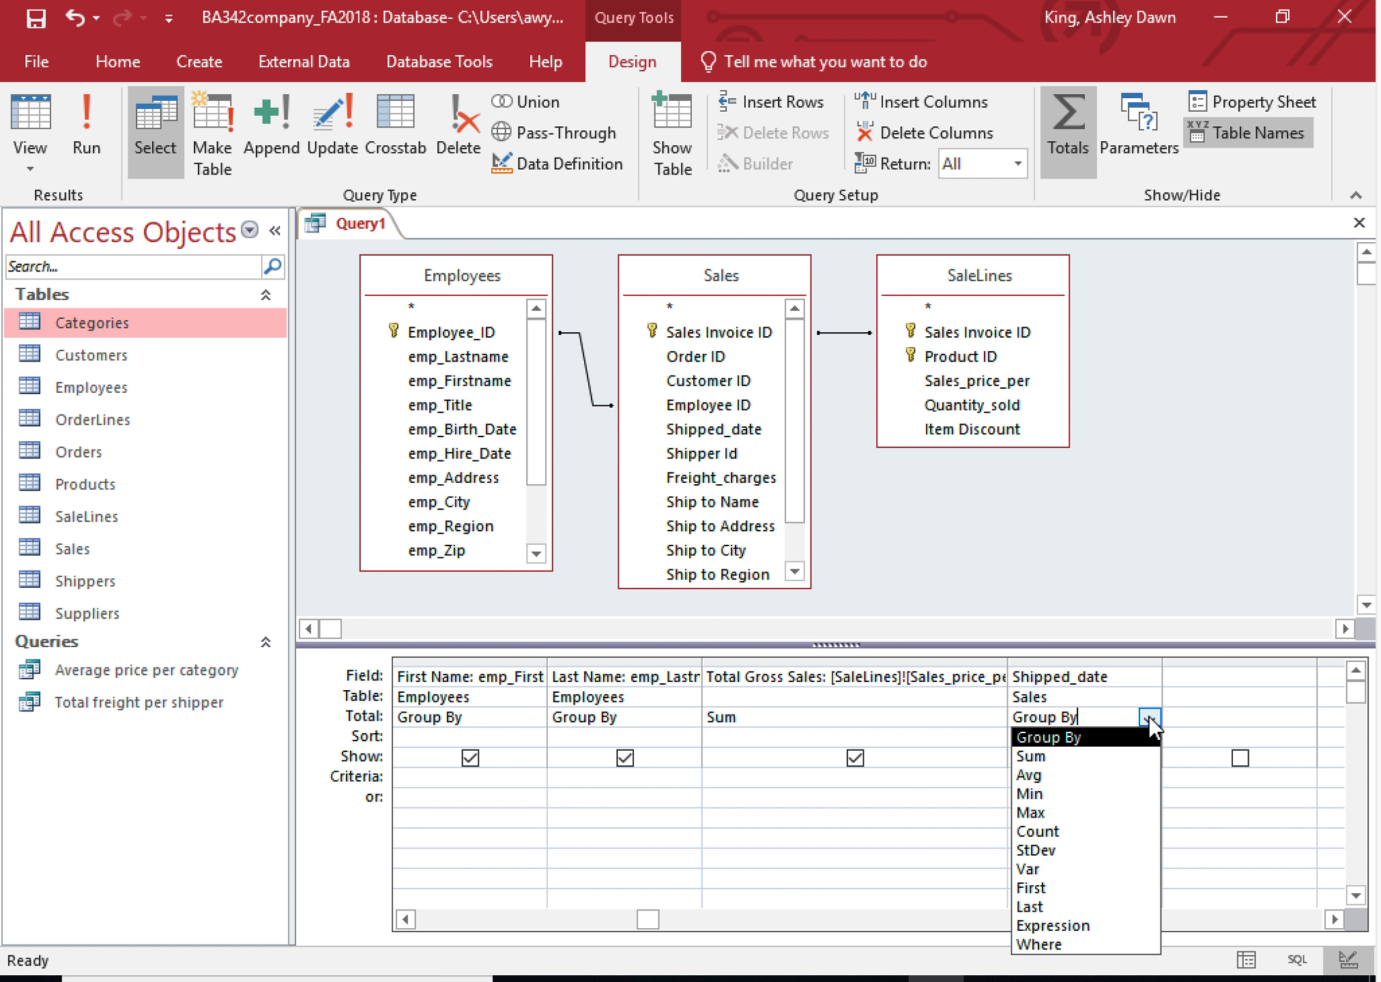
{"action": "left_click", "coordinate": [1058, 943]}
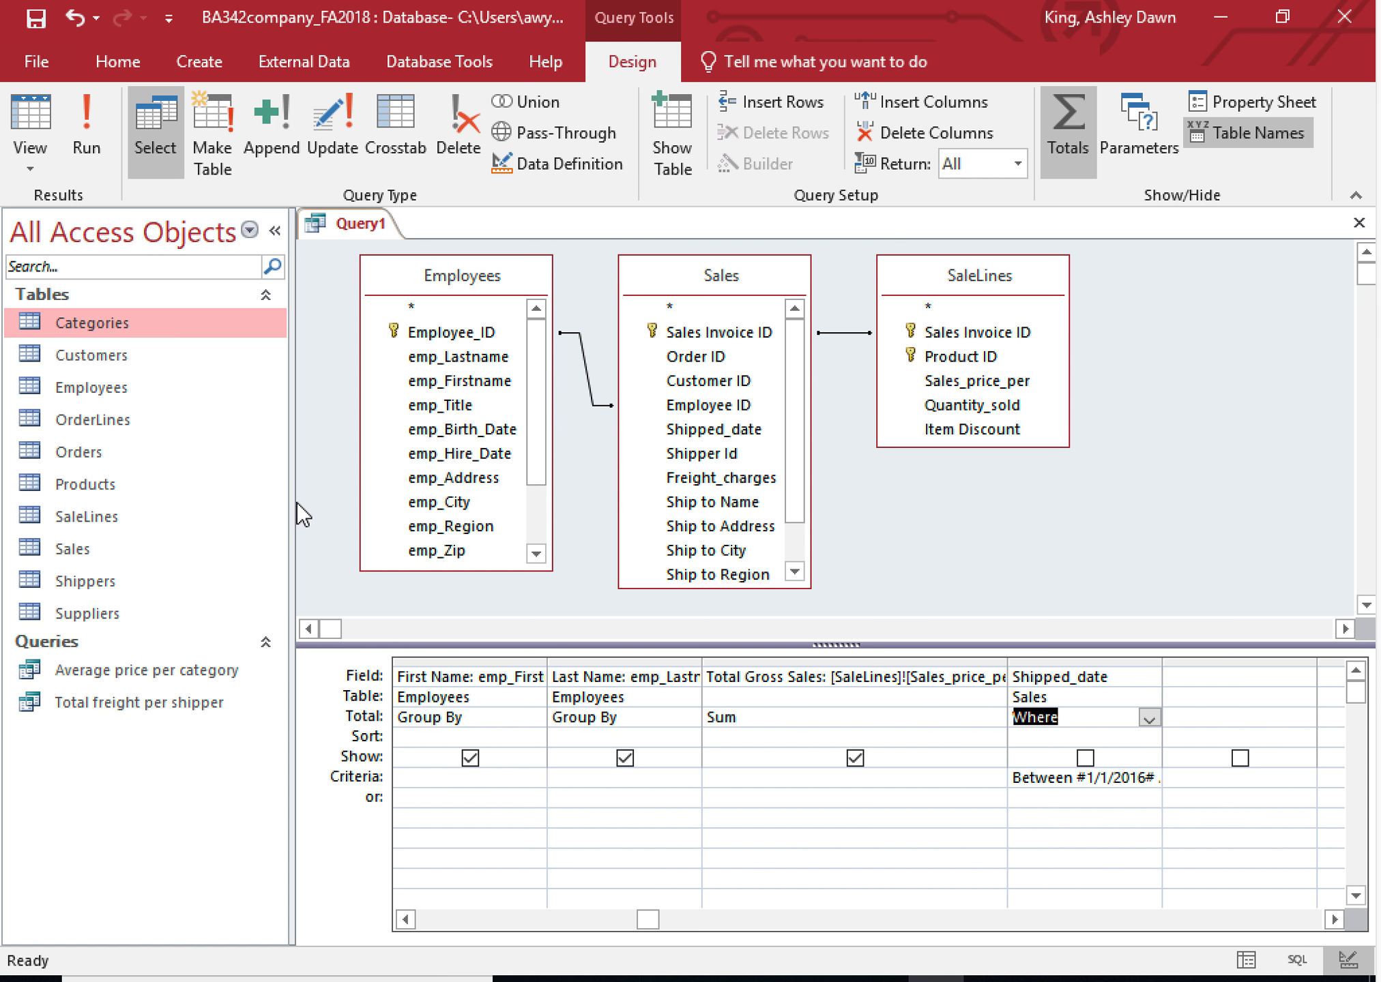
- Run the query and widen the Total Gross Sales column so that its full heading fits
{"action": "left_click", "coordinate": [83, 110]}
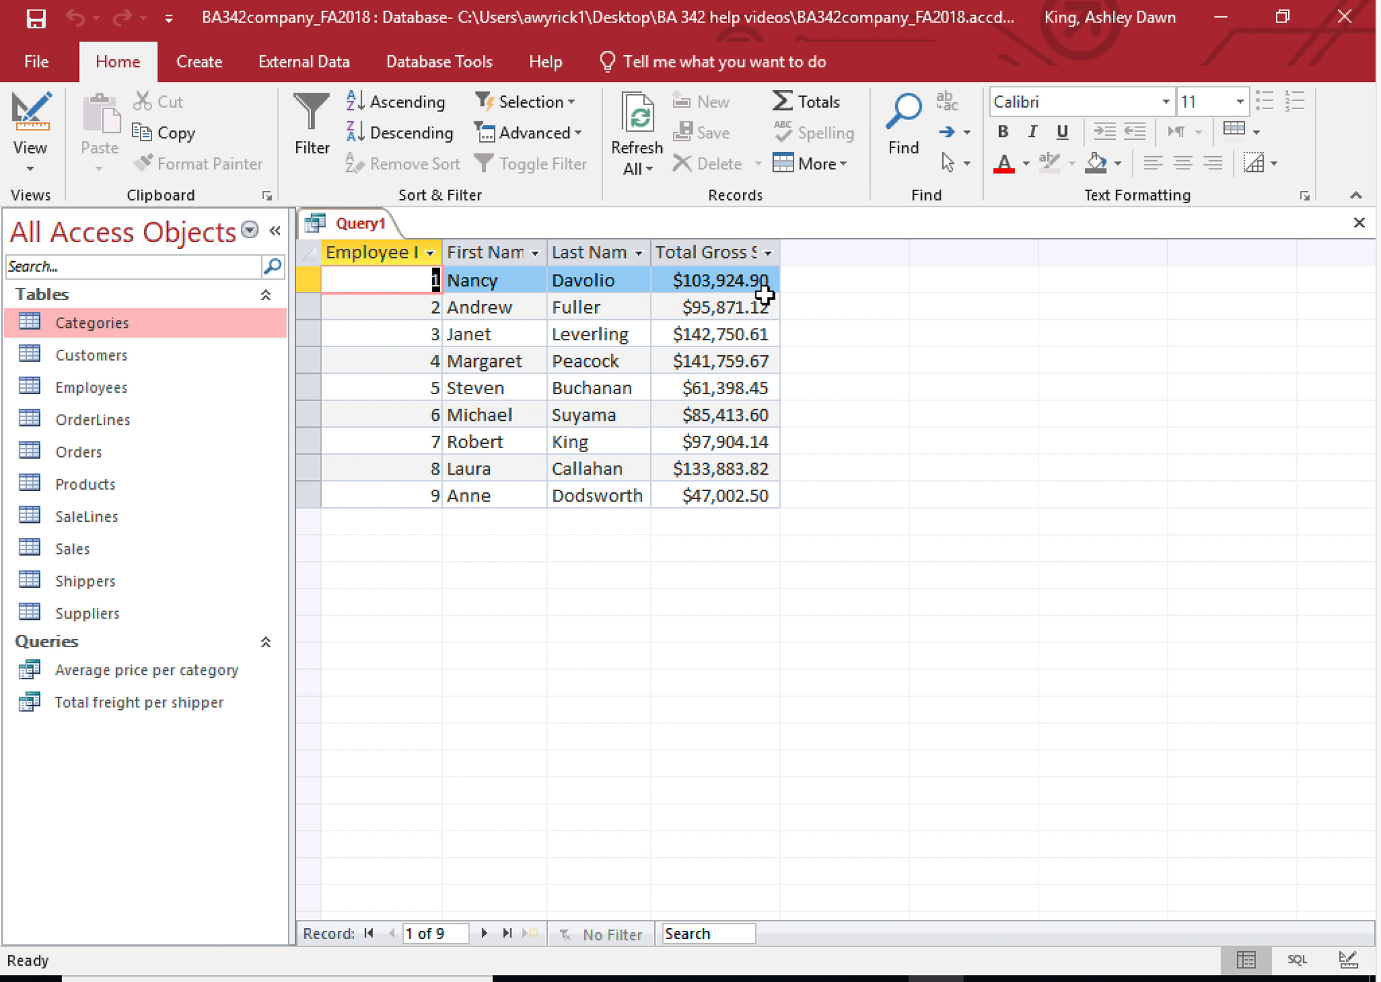
{"action": "double_click", "coordinate": [783, 259]}
{"action": "left_click_drag", "start_coordinate": [783, 259], "coordinate": [906, 271]}
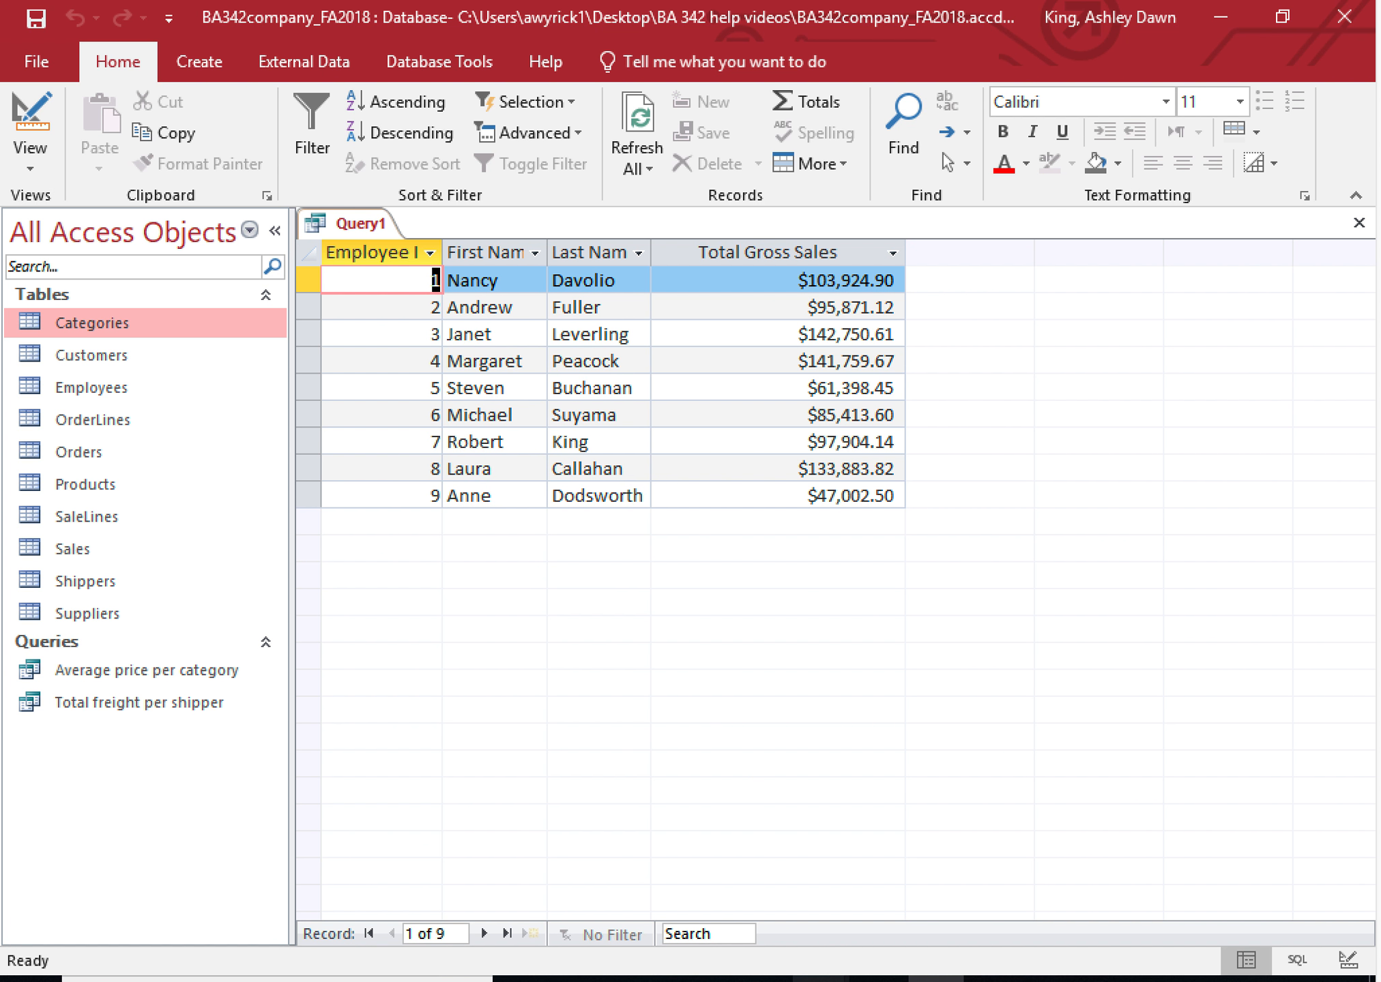
- Switch to the PowerPoint presentation, reread the Class Activity instructions on slide 8, and return to the Access query
{"action": "left_click", "coordinate": [879, 979]}
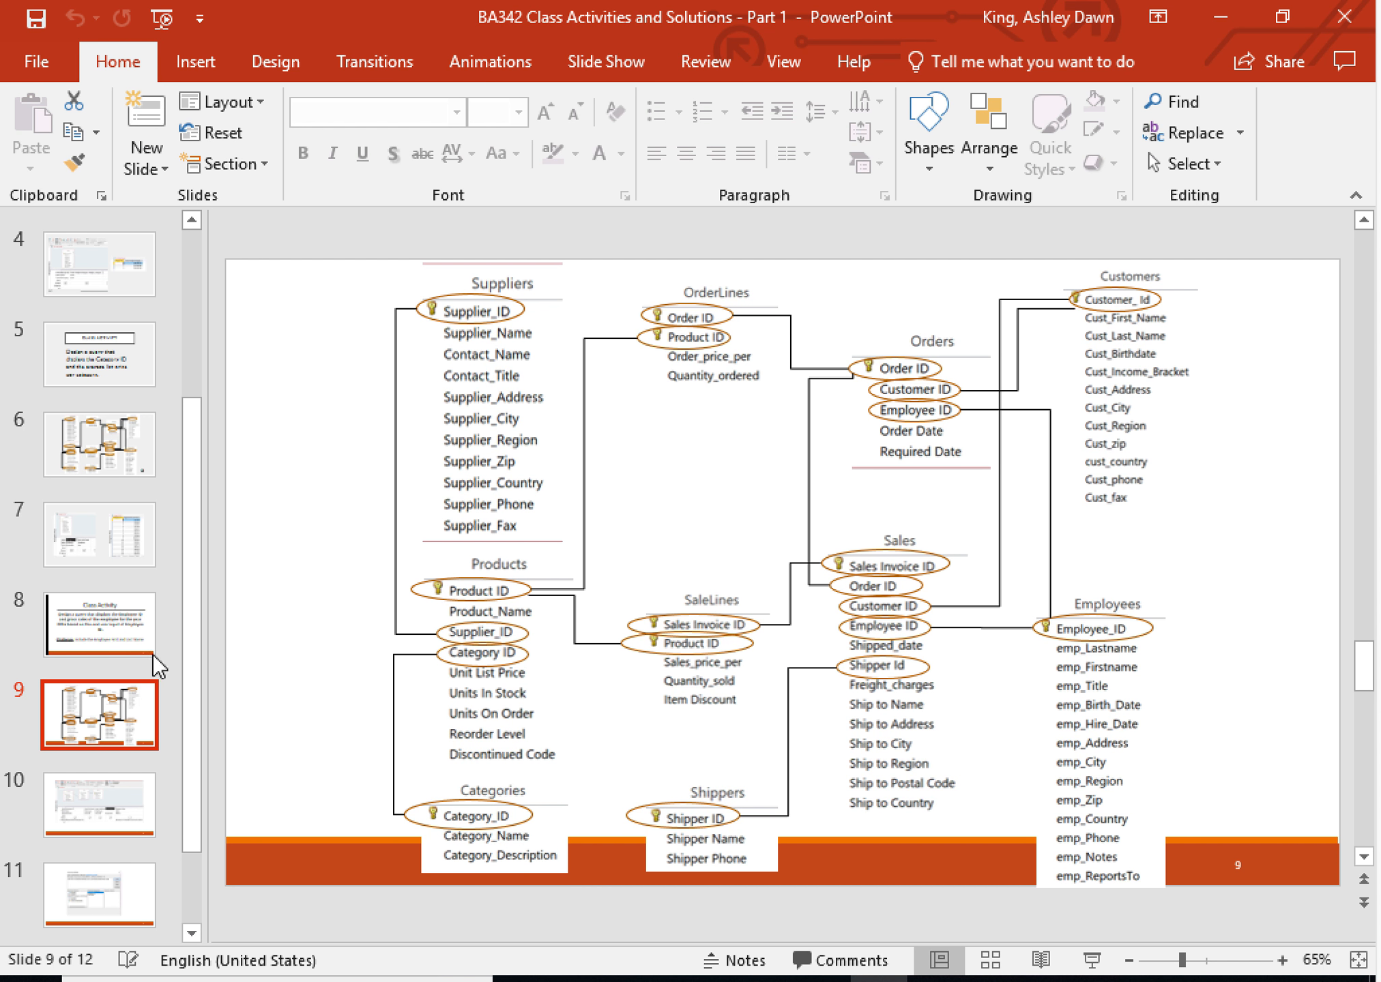
{"action": "left_click", "coordinate": [99, 631]}
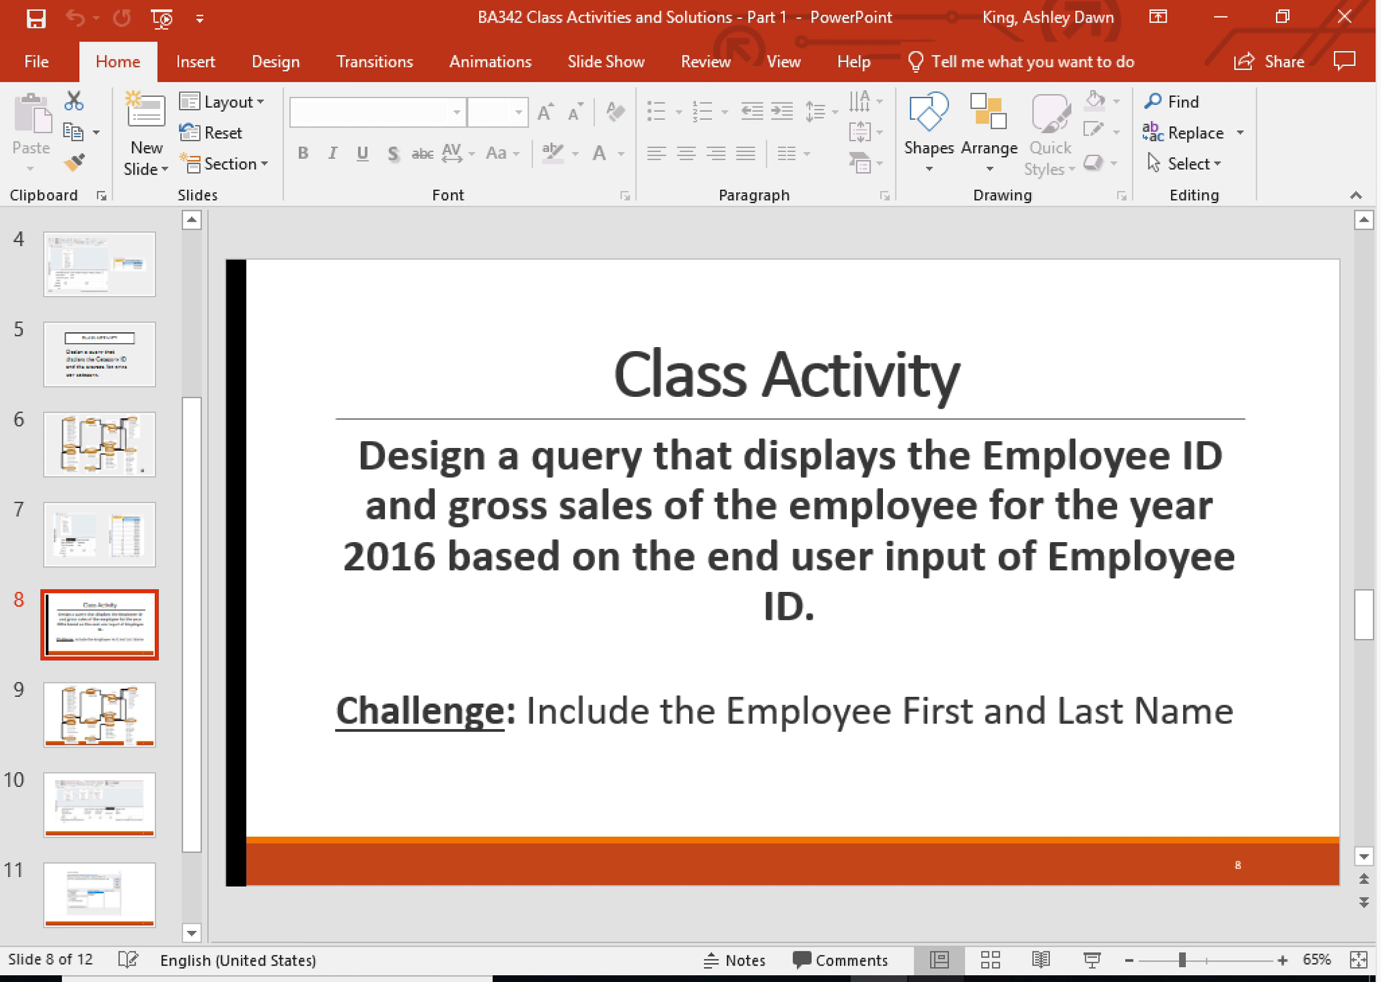
{"action": "left_click", "coordinate": [938, 980]}
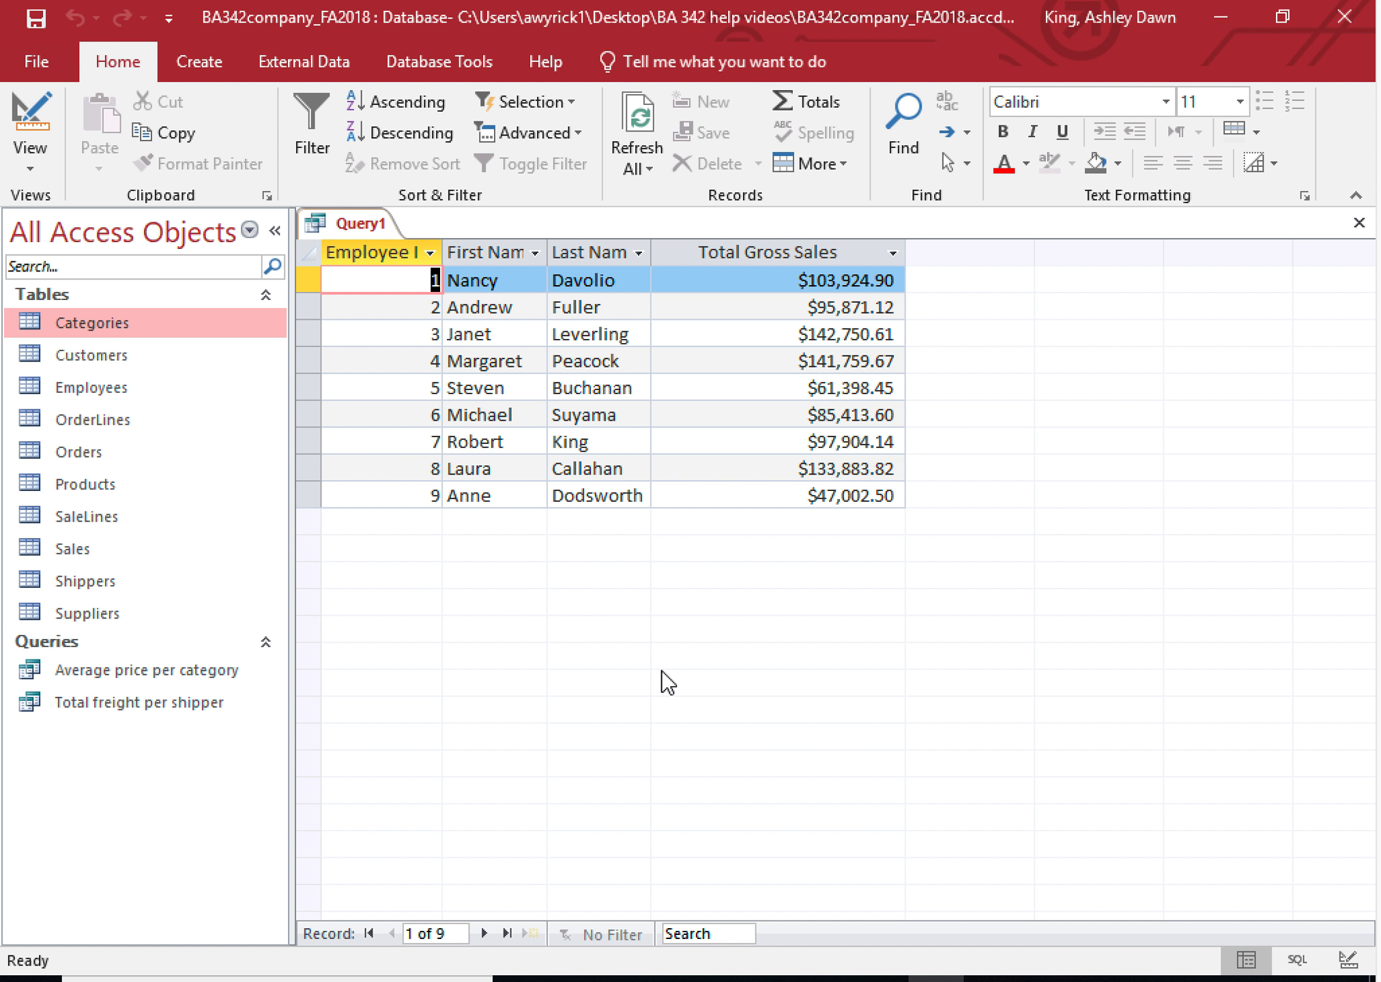
- In the query design, give Employee_ID the parameter criterion [Please enter Employee ID:]
{"action": "left_click", "coordinate": [30, 119]}
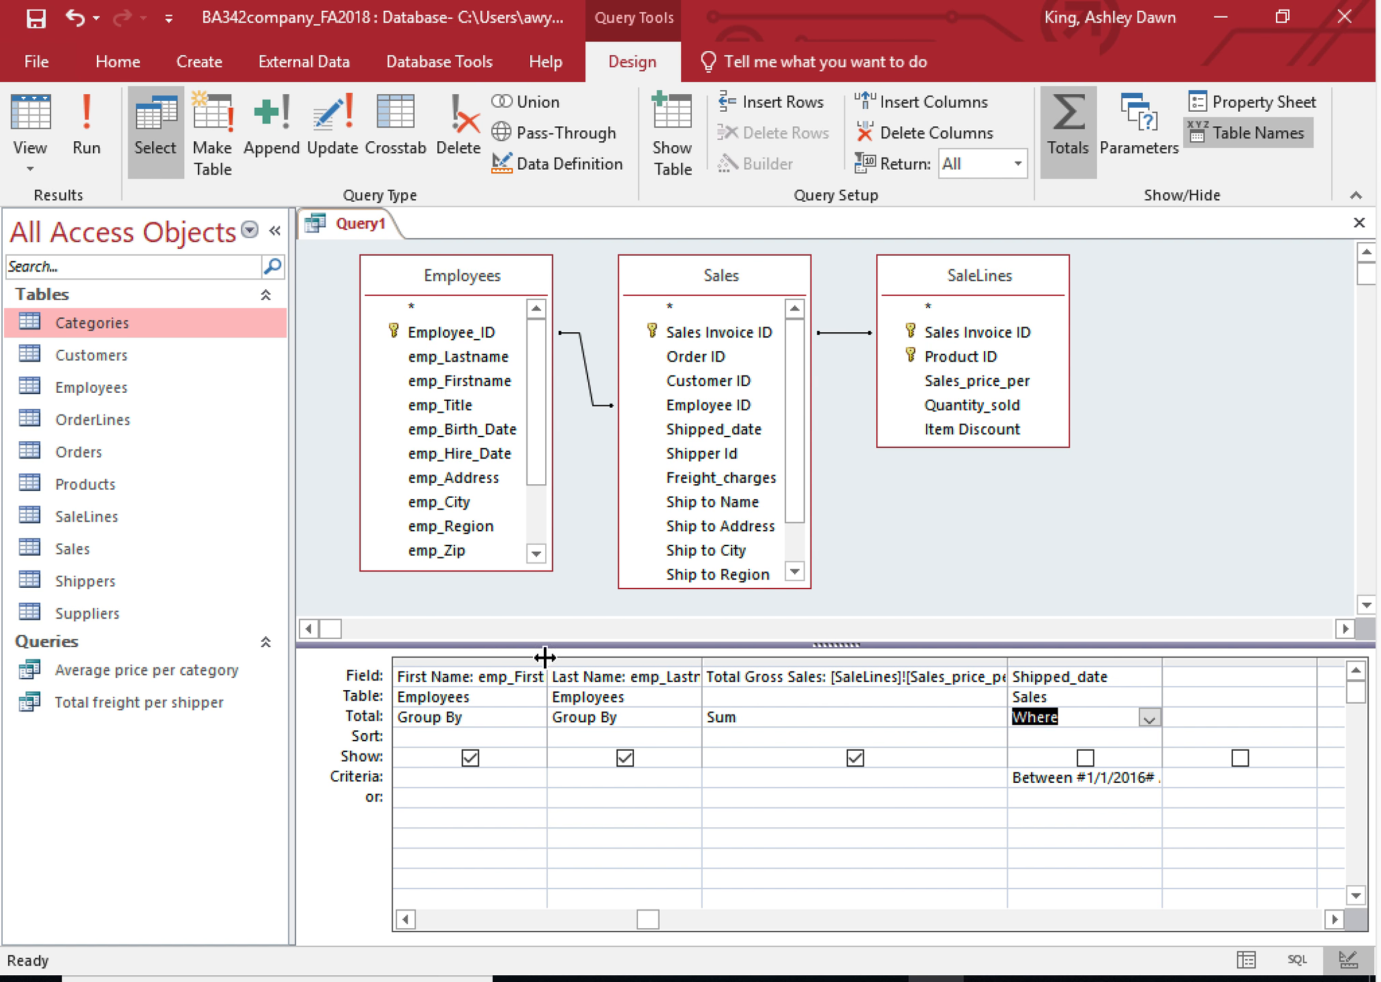
{"action": "left_click", "coordinate": [407, 920]}
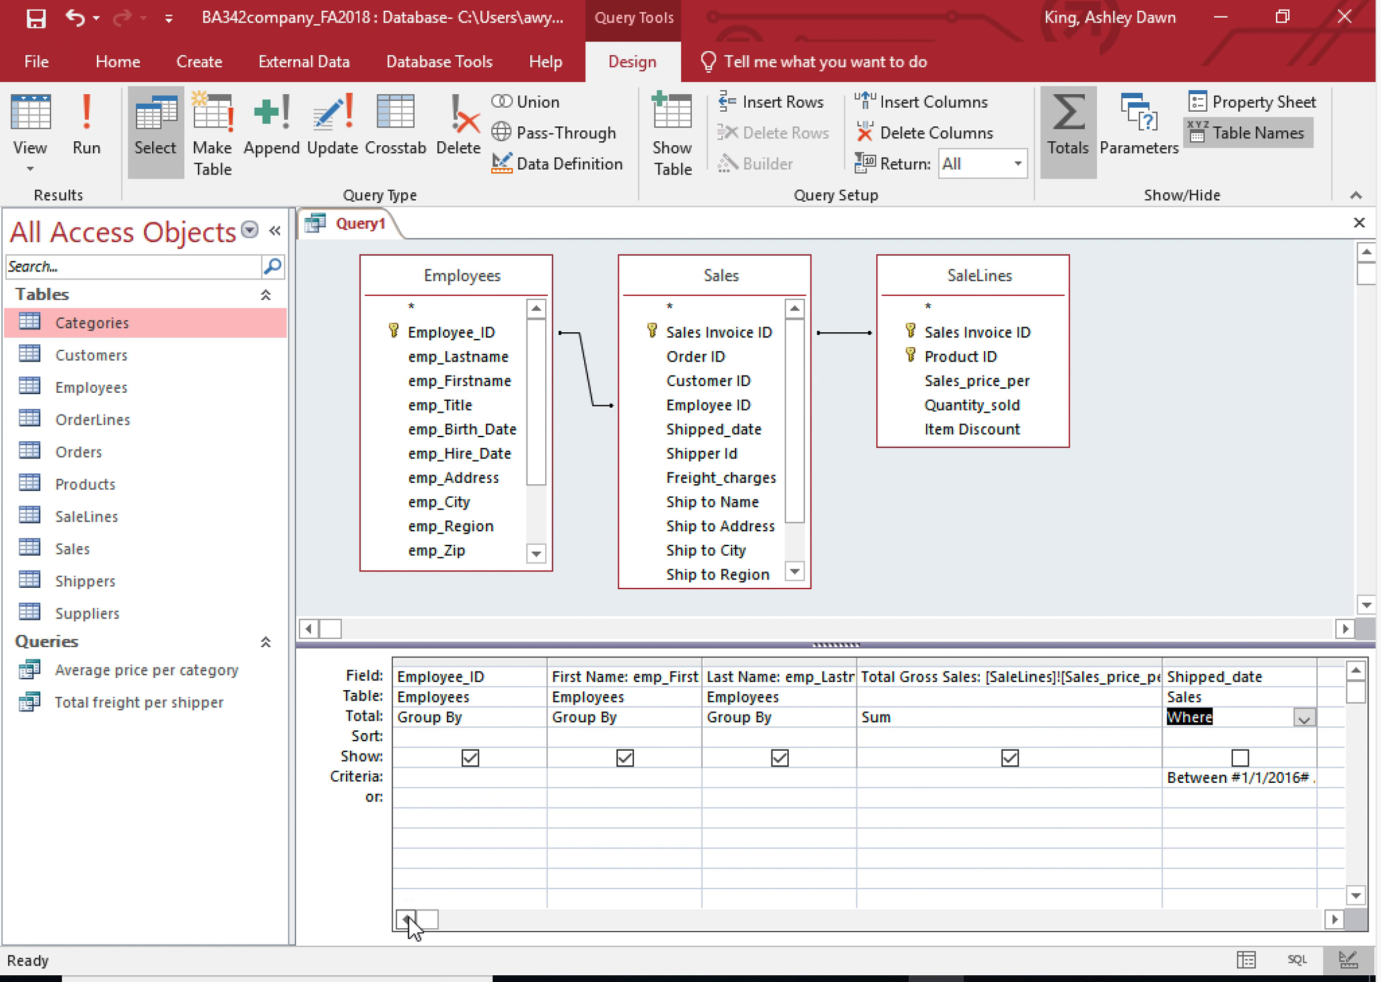
{"action": "left_click", "coordinate": [405, 778]}
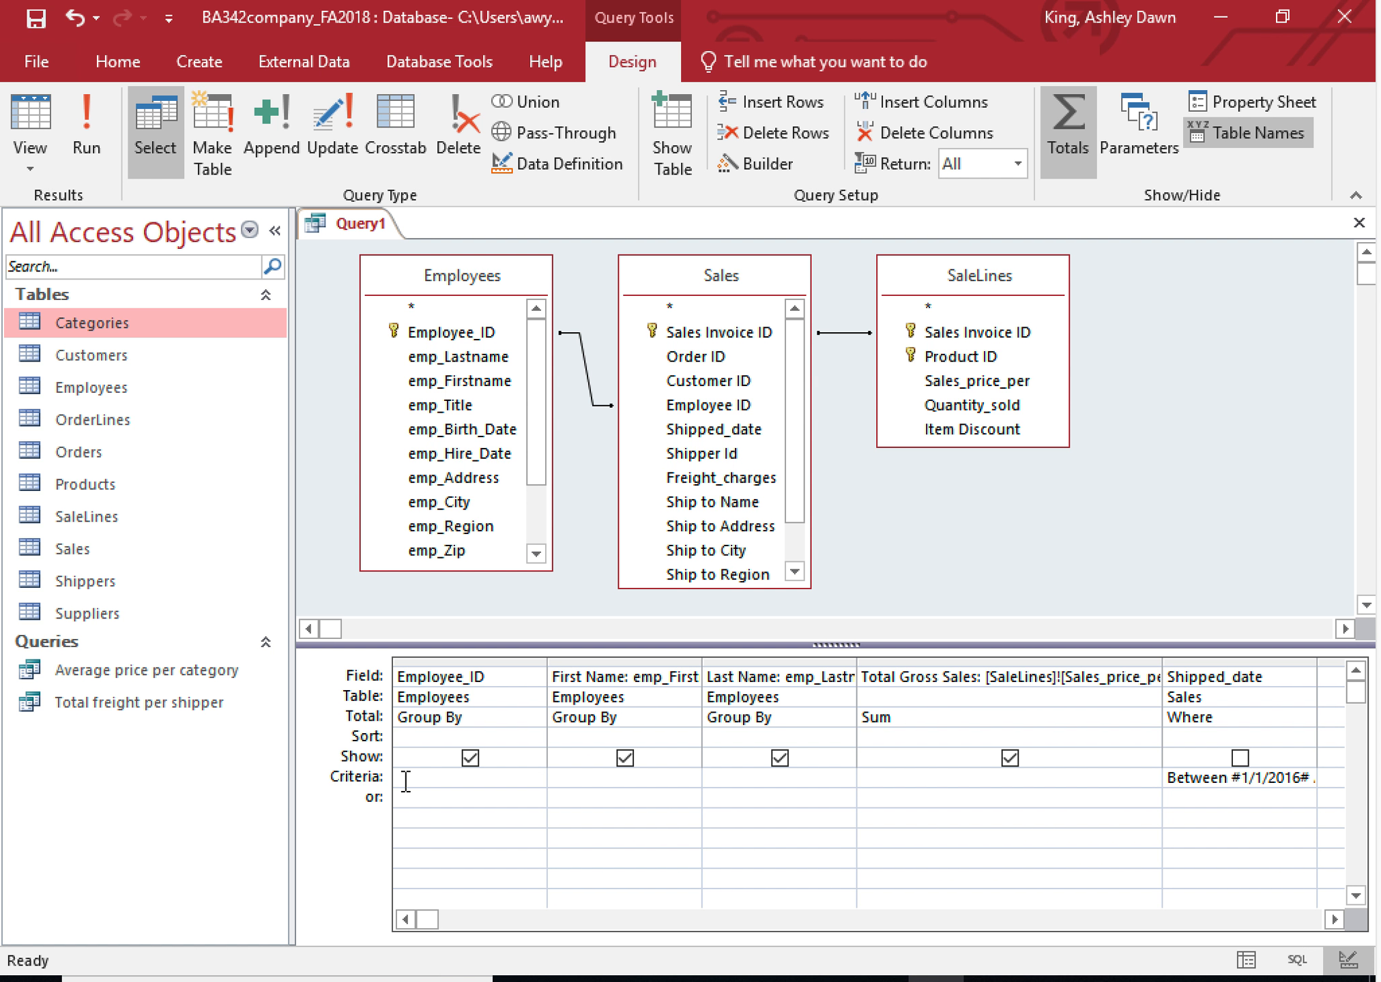
{"action": "type", "text": "["}
{"action": "type", "text": "Please"}
{"action": "type", "text": " enter"}
{"action": "key", "text": "BackSpace"}
{"action": "key", "text": "BackSpace"}
{"action": "key", "text": "BackSpace"}
{"action": "key", "text": "BackSpace"}
{"action": "key", "text": "BackSpace"}
{"action": "type", "text": "enter Employee ID]"}
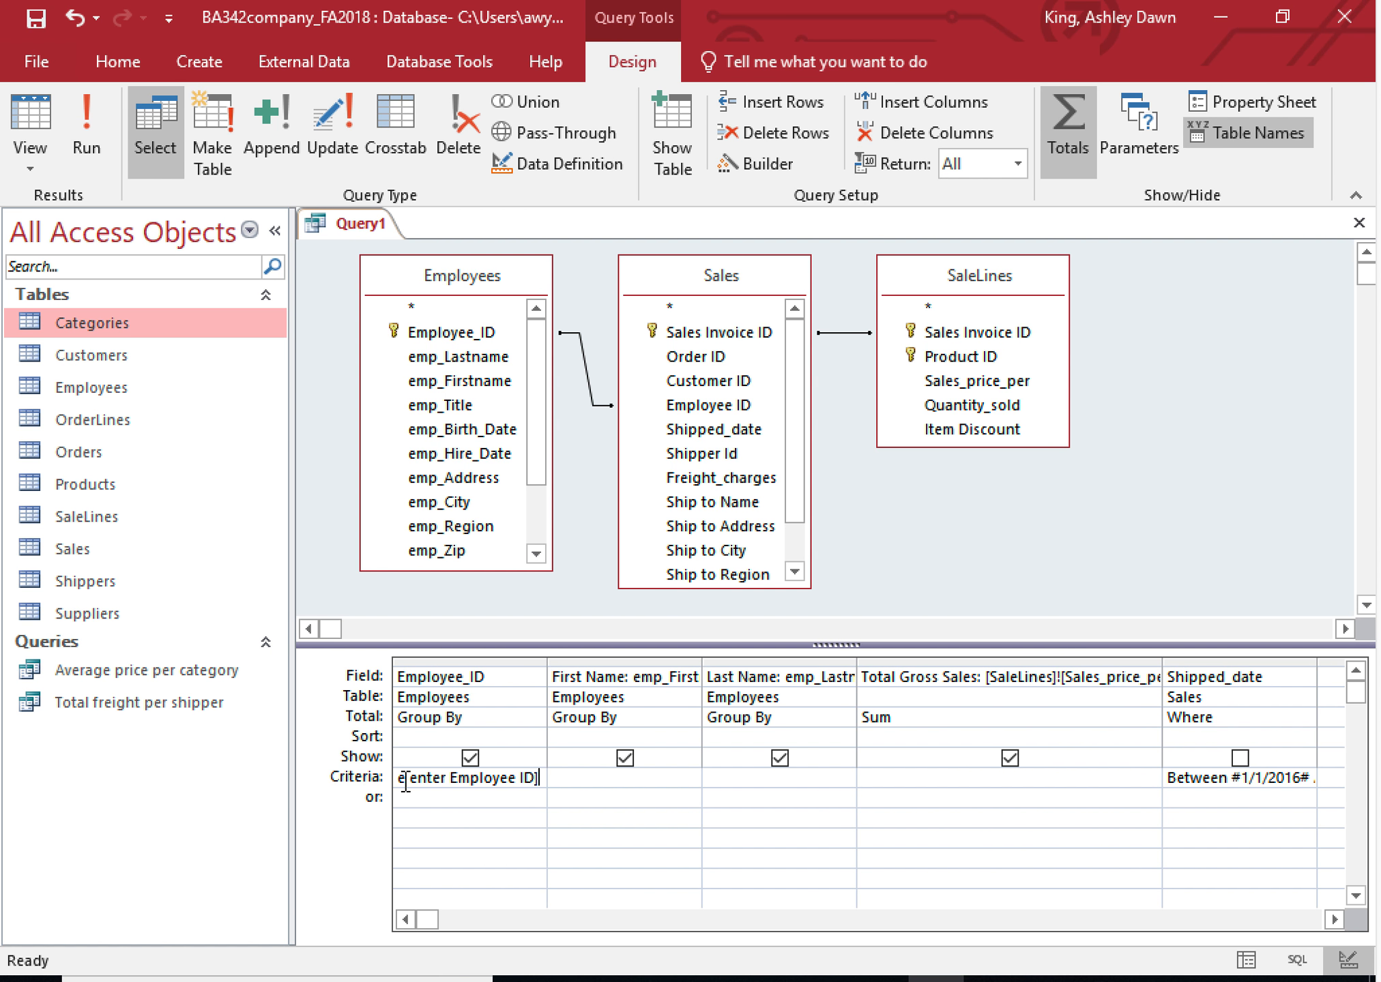
{"action": "key", "text": "BackSpace"}
{"action": "type", "text": ":]"}
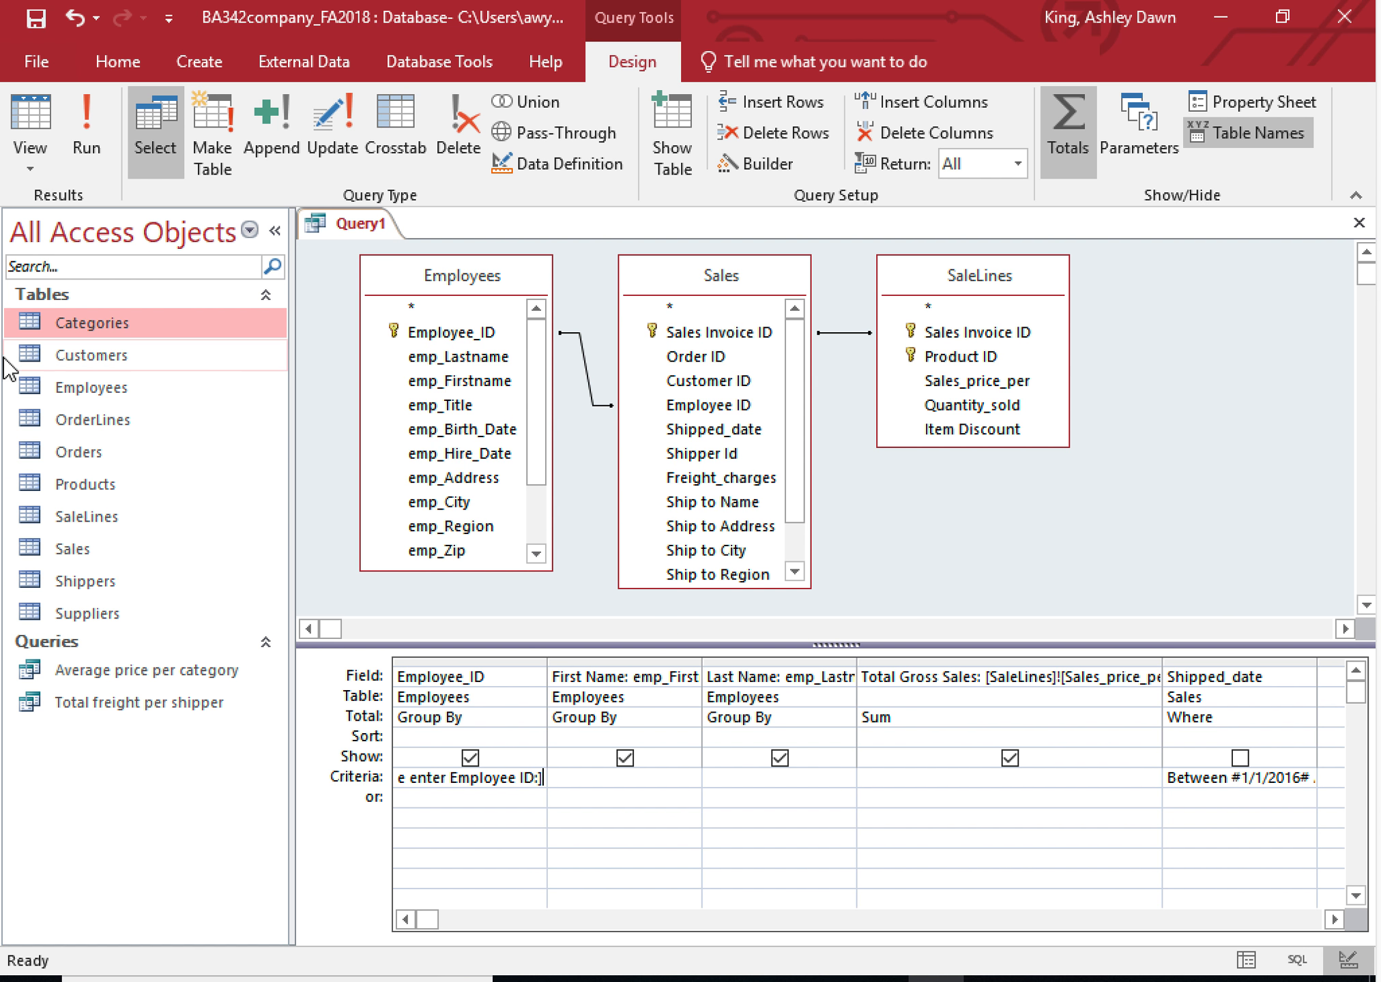
- Run the query with a single employee's ID as the parameter value to check its result
{"action": "left_click", "coordinate": [84, 133]}
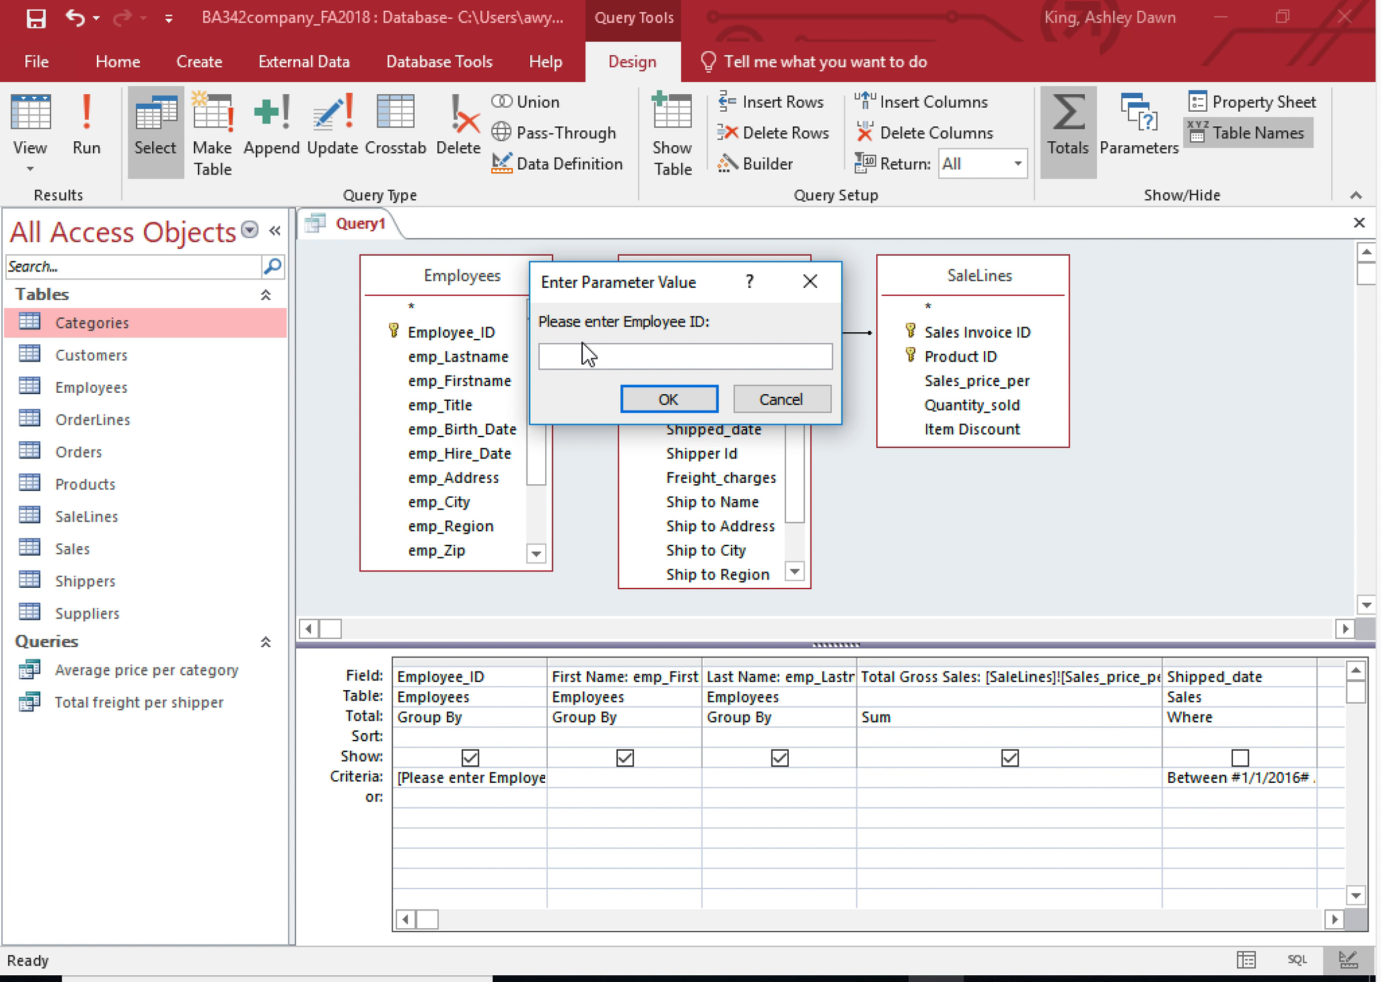
{"action": "type", "text": "5"}
{"action": "left_click", "coordinate": [669, 398]}
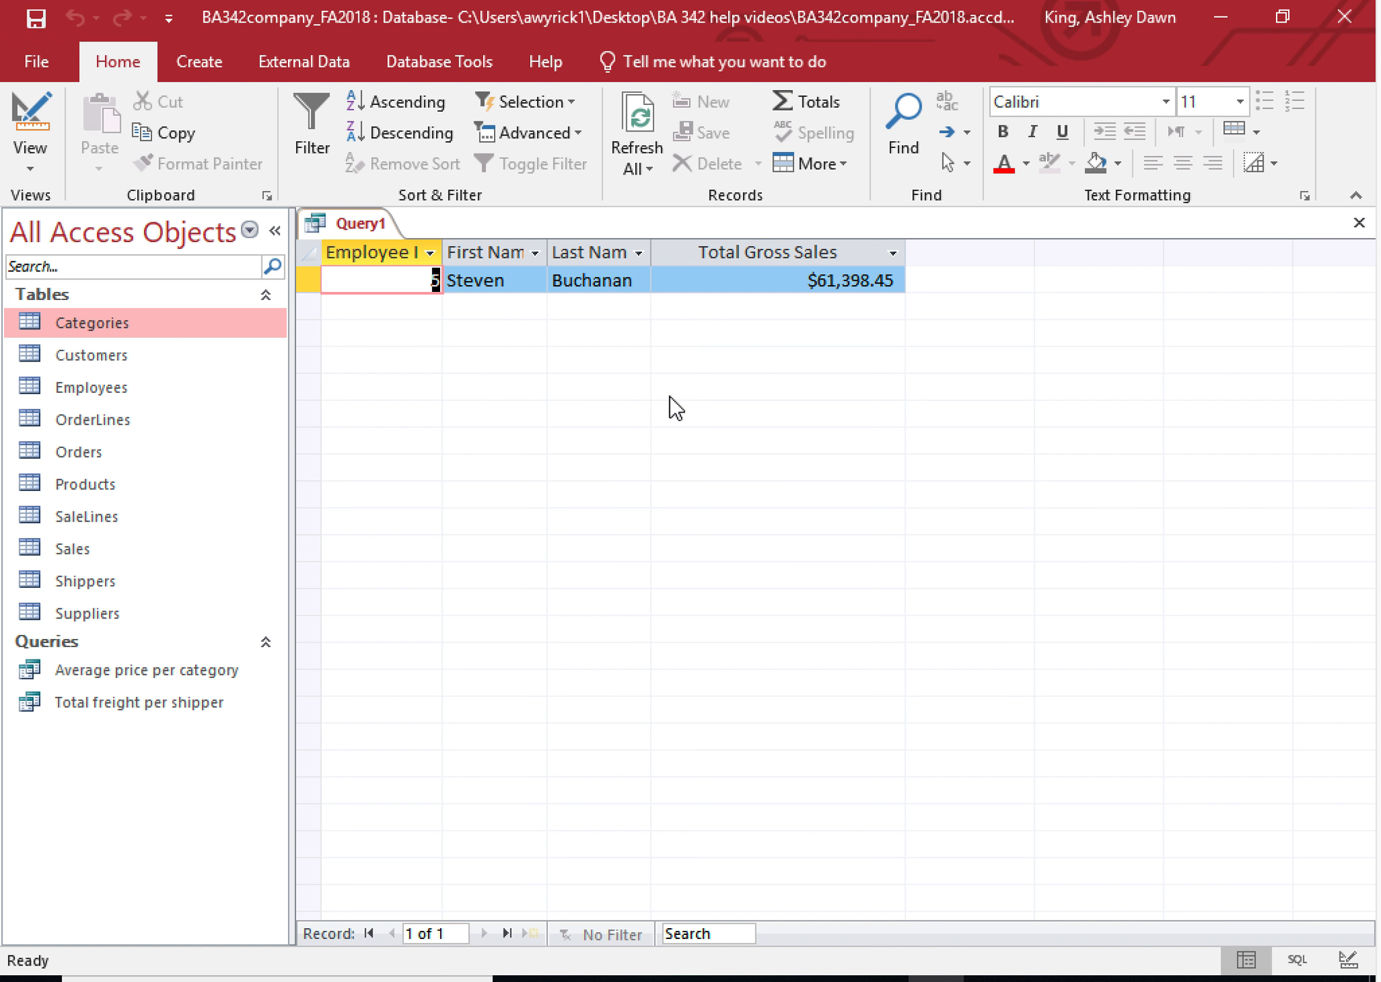
- Close the query and save it under the name Gross Sales by Employee
{"action": "left_click", "coordinate": [1360, 226]}
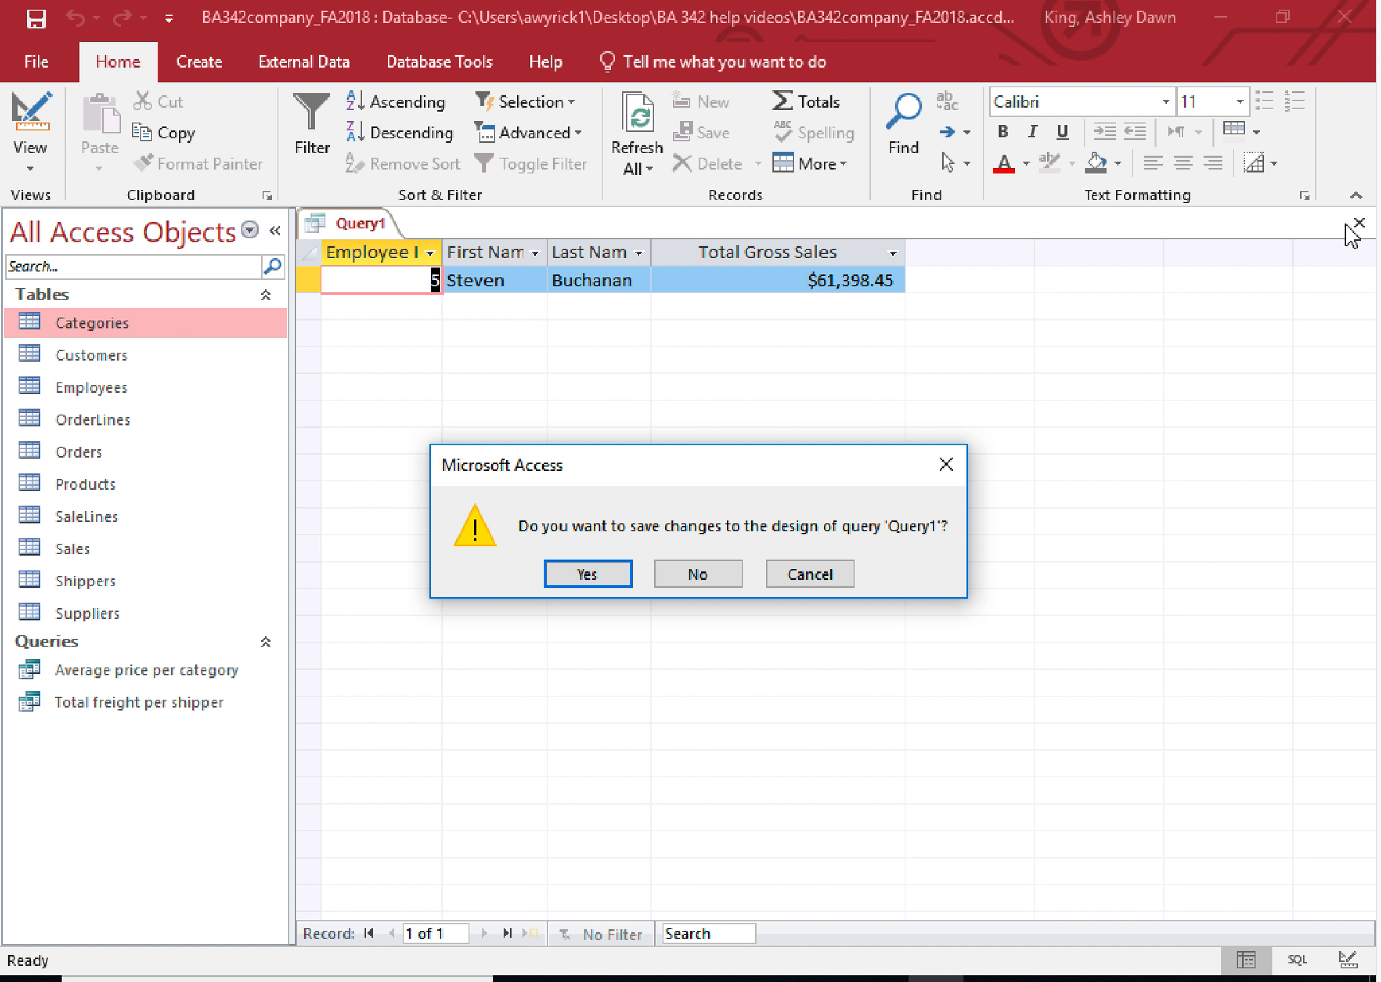
{"action": "left_click", "coordinate": [556, 577]}
{"action": "type", "text": "Gro"}
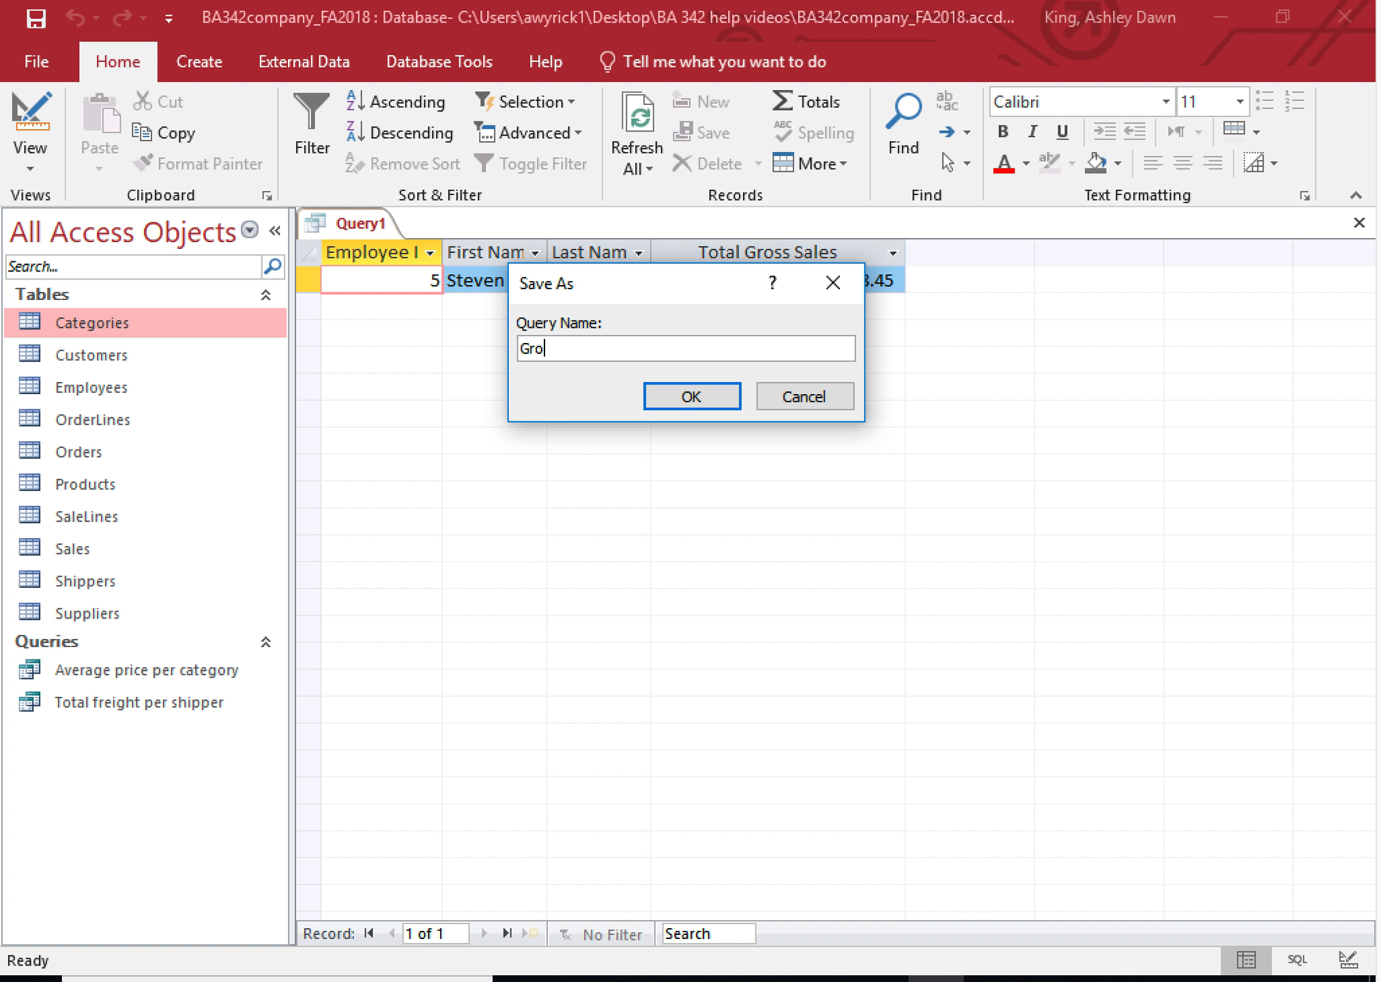
{"action": "type", "text": "ss Slaes"}
{"action": "key", "text": "BackSpace"}
{"action": "key", "text": "BackSpace"}
{"action": "key", "text": "BackSpace"}
{"action": "key", "text": "BackSpace"}
{"action": "type", "text": "ales by Employee"}
{"action": "left_click", "coordinate": [705, 404]}
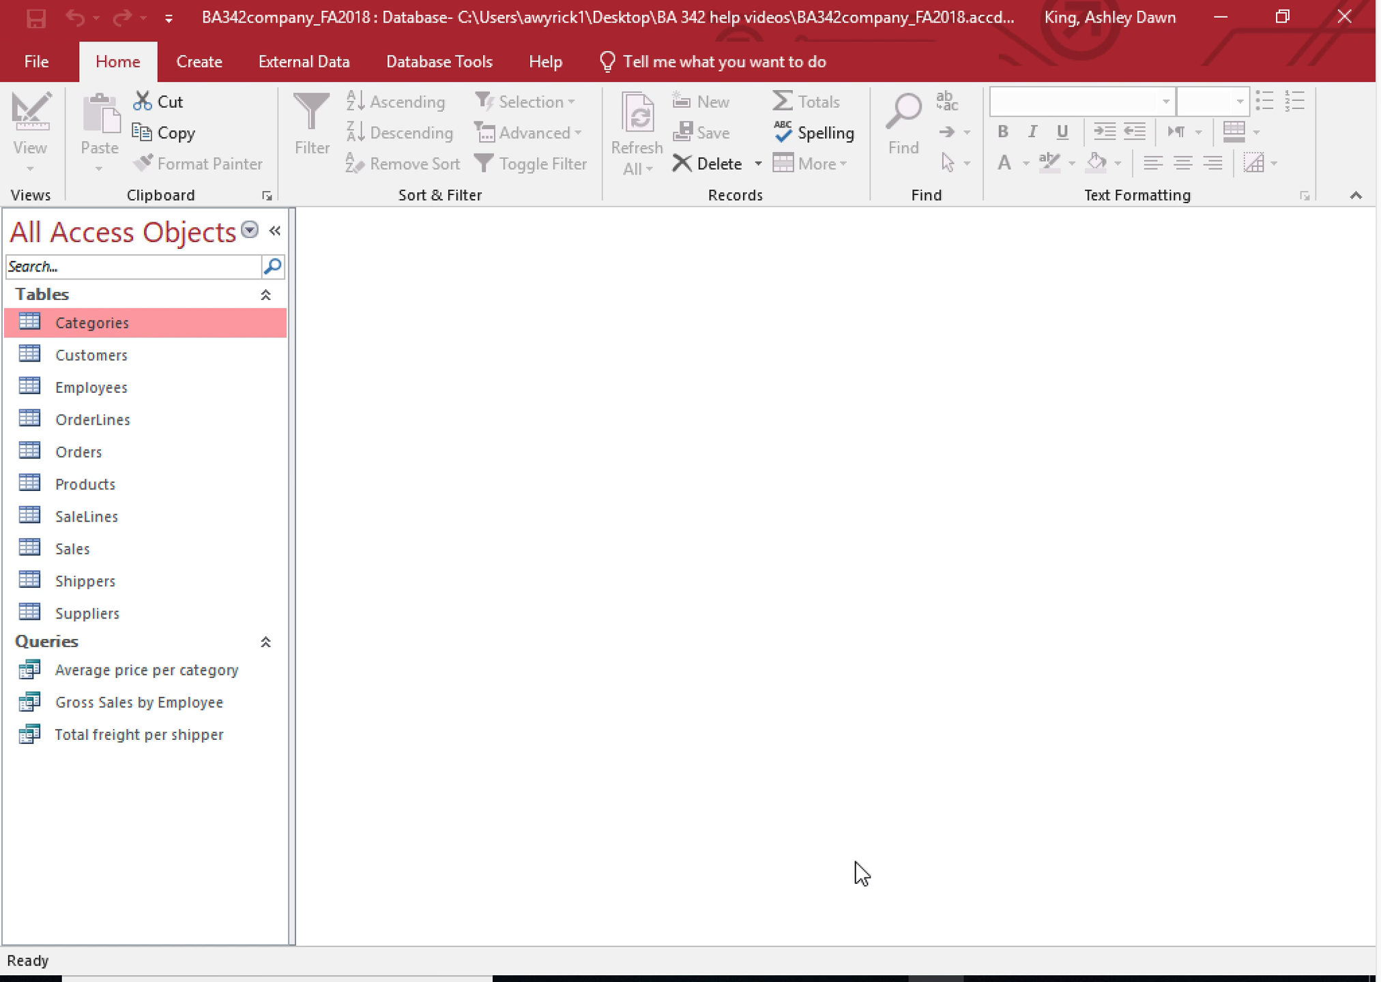
- Switch to the PowerPoint presentation to consult the class activity slides
{"action": "left_click", "coordinate": [879, 980]}
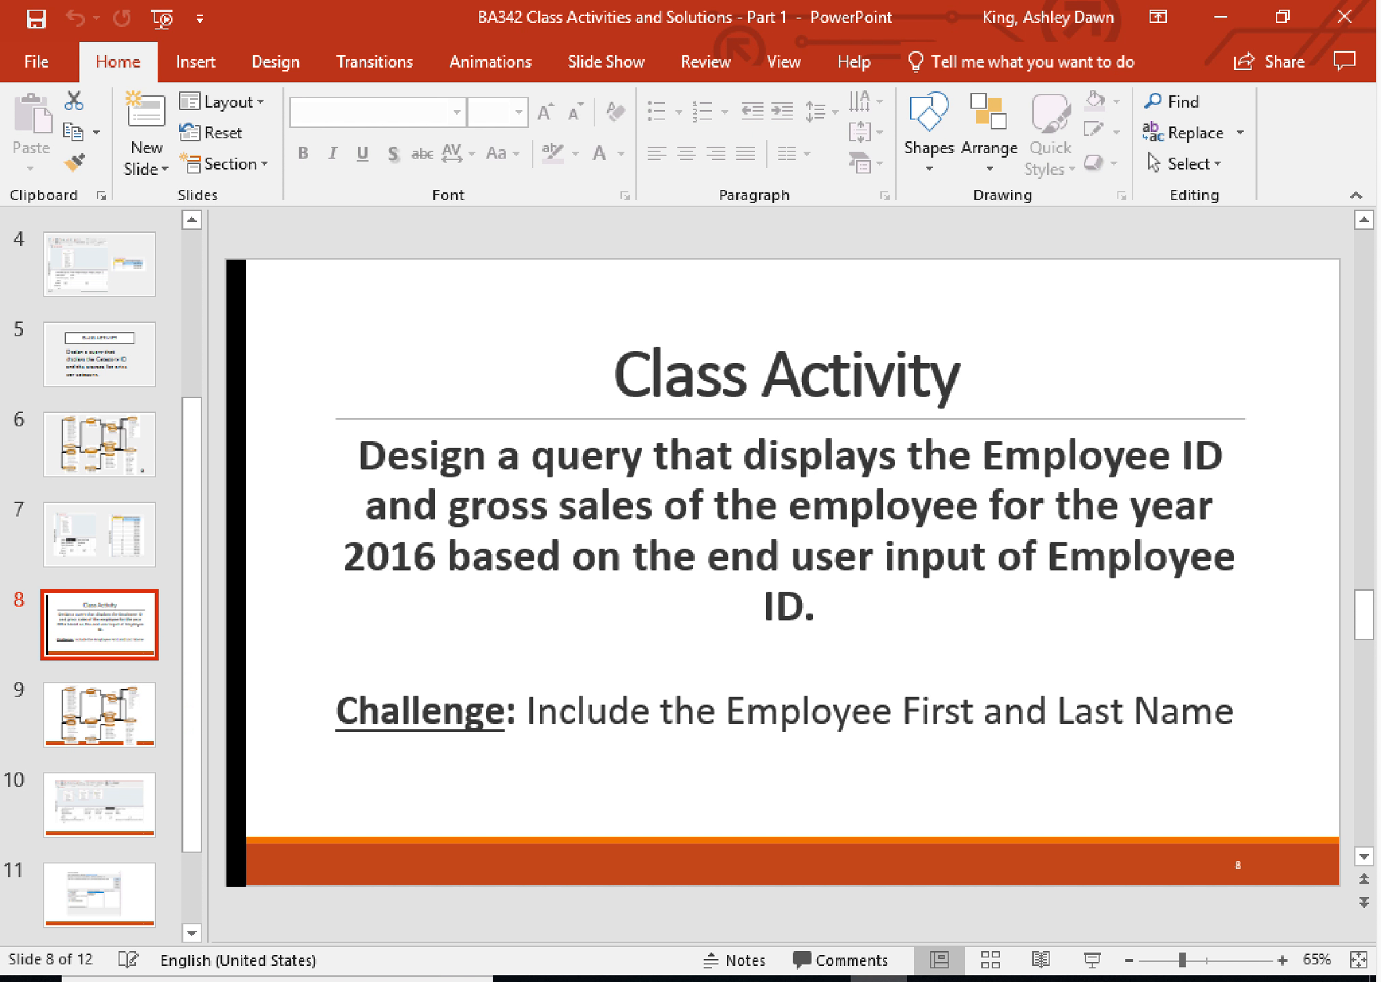